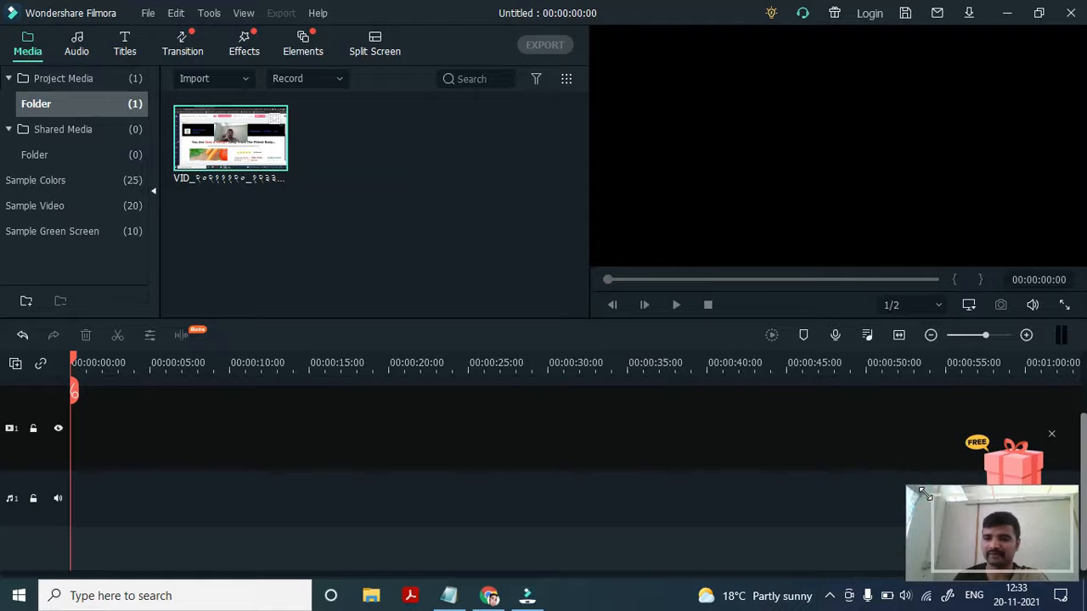
pyautogui.moveTo(960, 532); pyautogui.dragTo(960, 540)
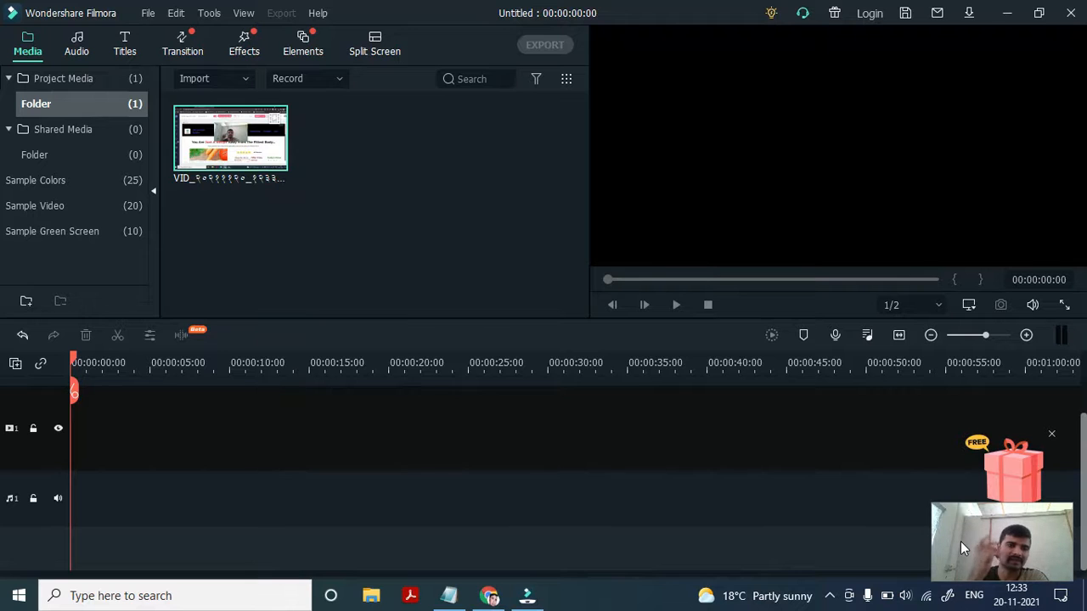
pyautogui.click(1006, 13)
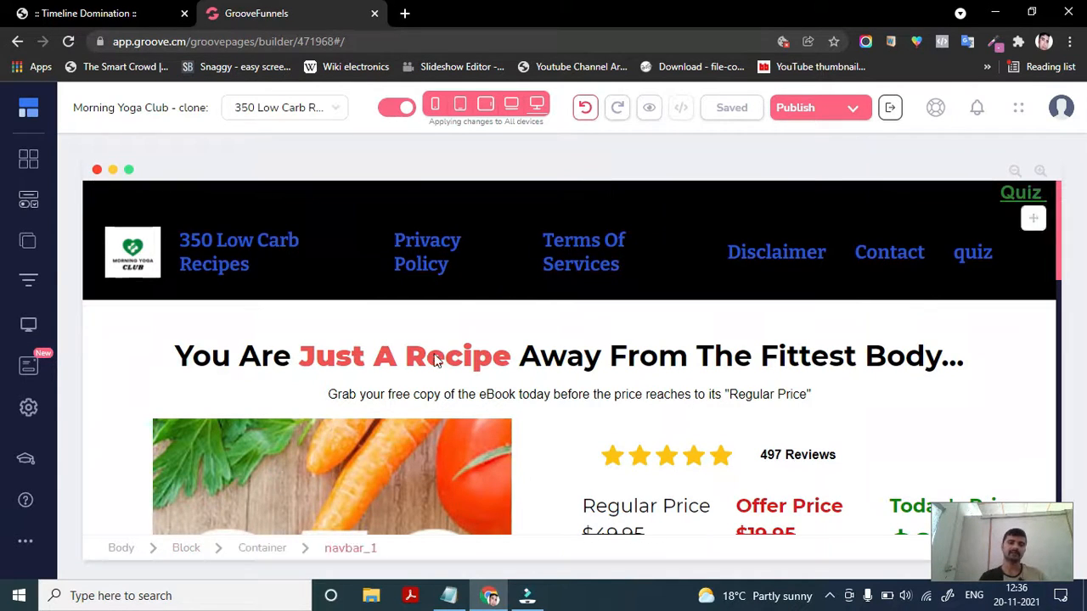
# - Scroll through the landing page open in the page builder
pyautogui.scroll(-2, 332, 515)
pyautogui.scroll(2, 332, 521)
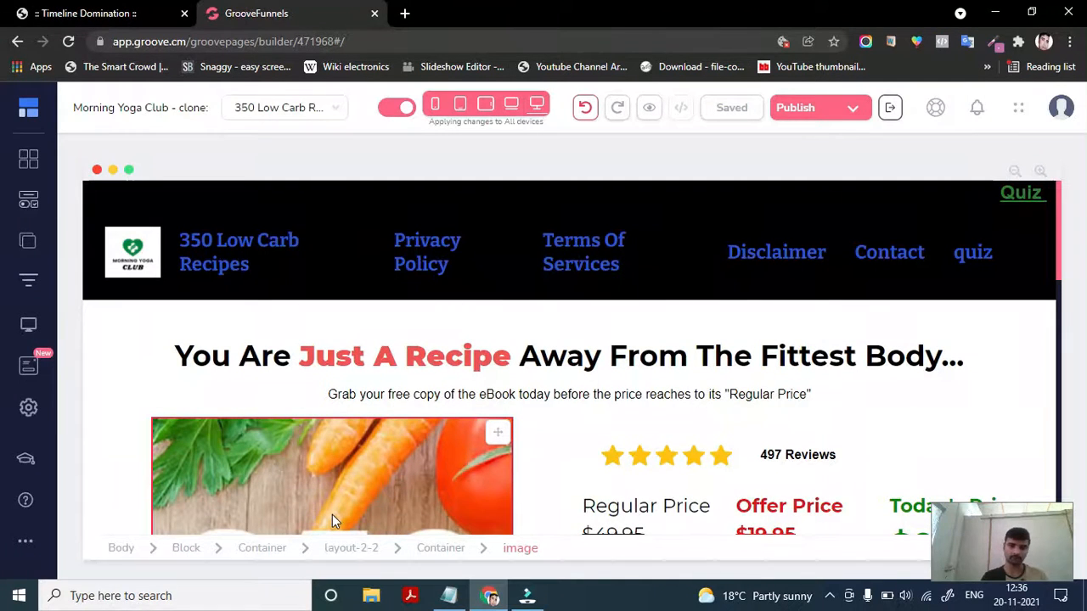
pyautogui.scroll(-1, 332, 521)
pyautogui.scroll(1, 332, 520)
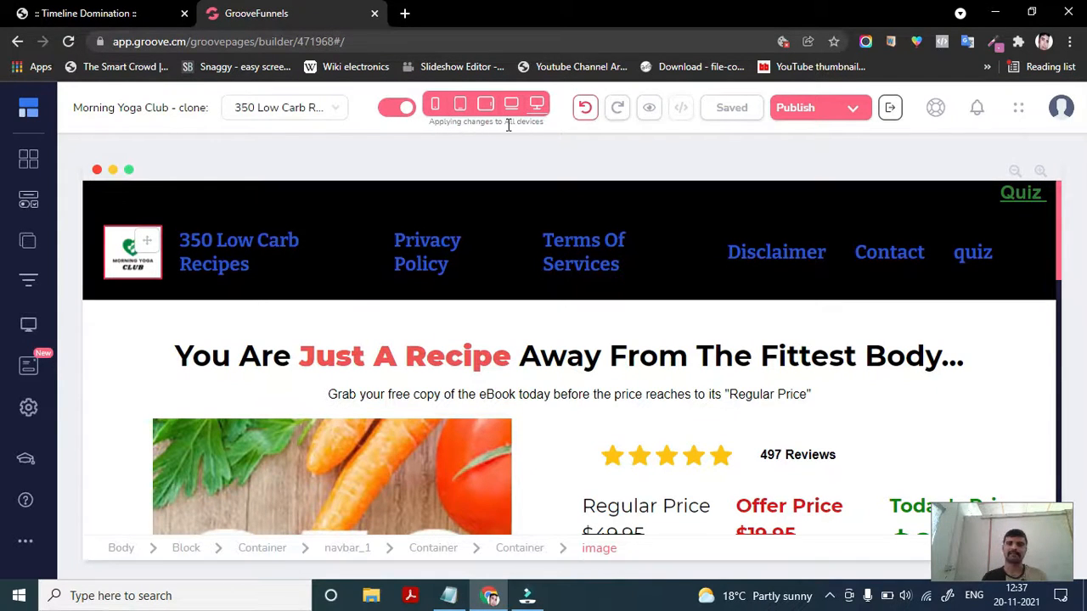
# - Switch off the option that applies changes to all devices
pyautogui.tripleClick(445, 125)
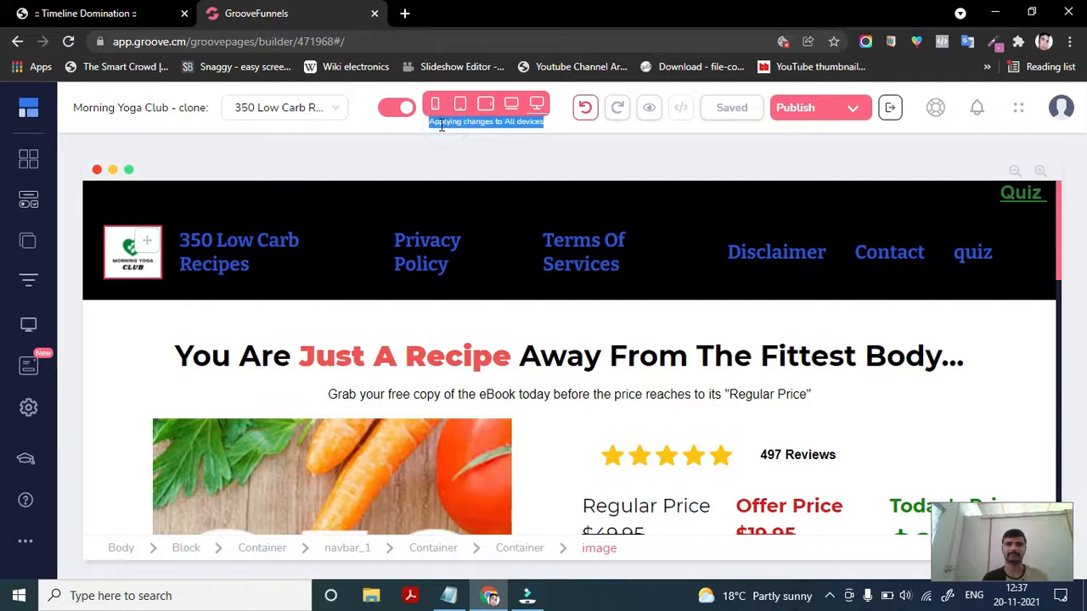
pyautogui.click(548, 128)
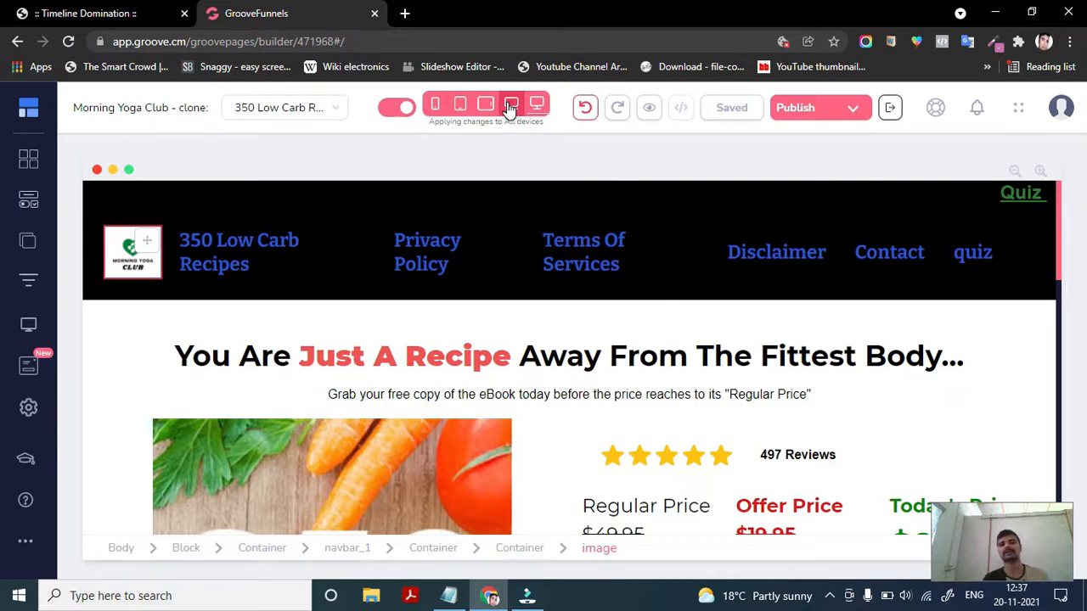
pyautogui.click(407, 110)
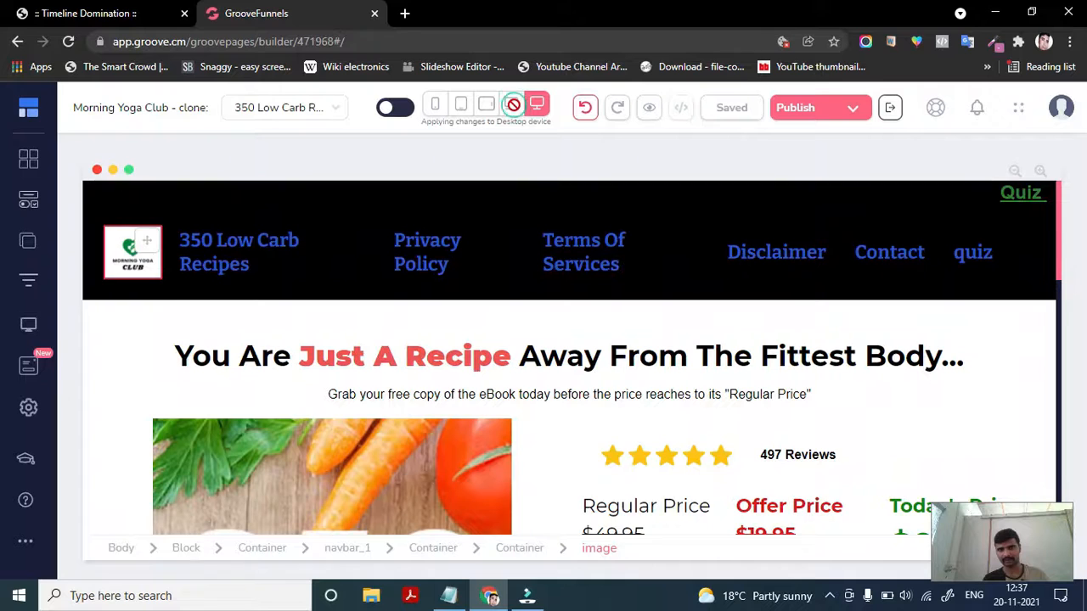
# - Switch the editor through the horizontal and vertical tablet views to the mobile device view
pyautogui.click(513, 104)
pyautogui.click(486, 103)
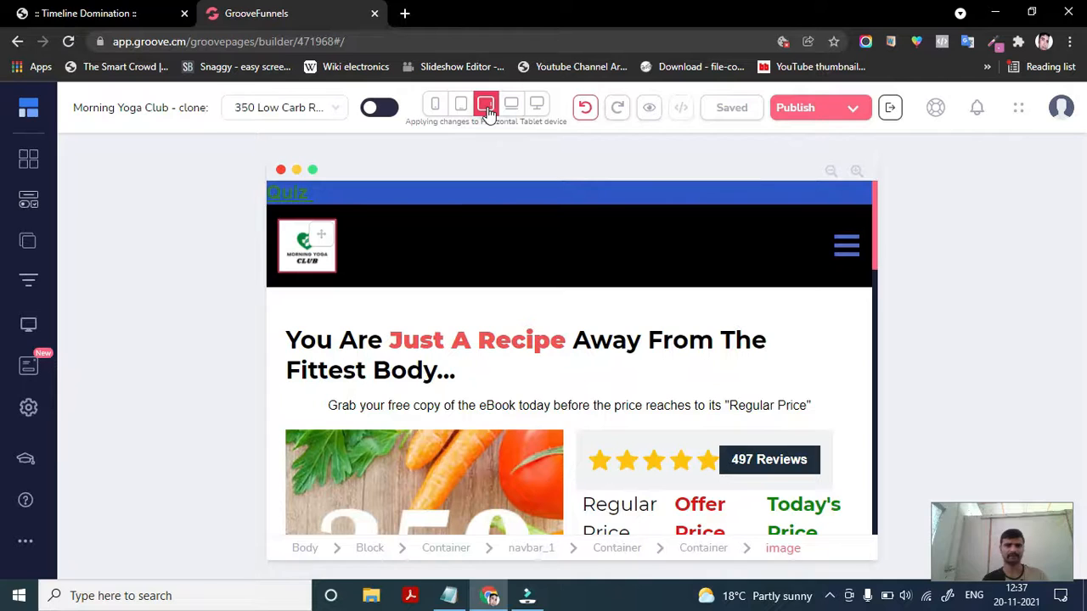
pyautogui.click(460, 105)
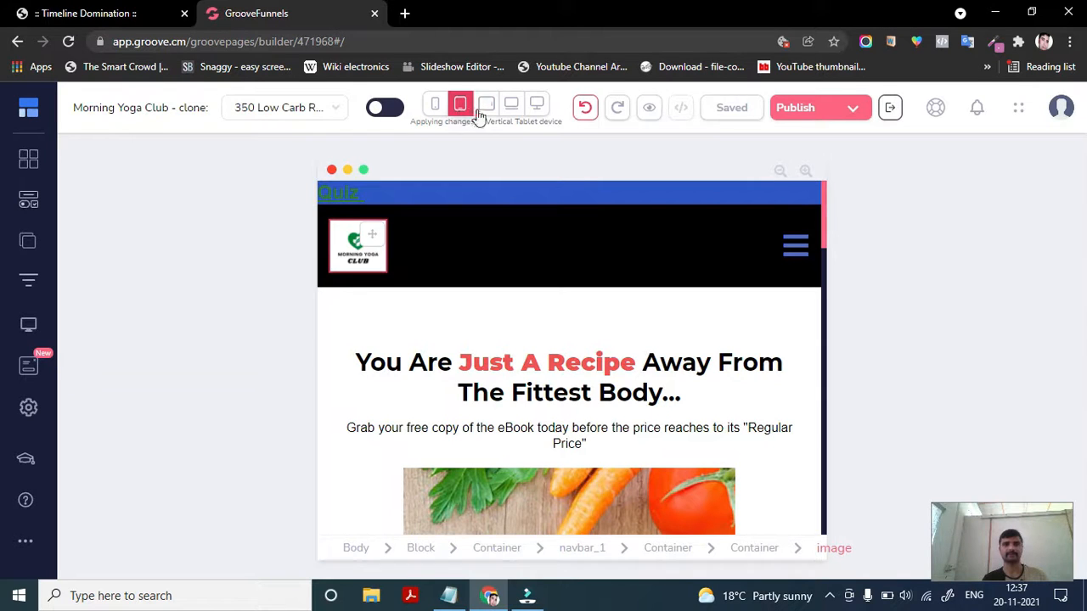
pyautogui.click(435, 103)
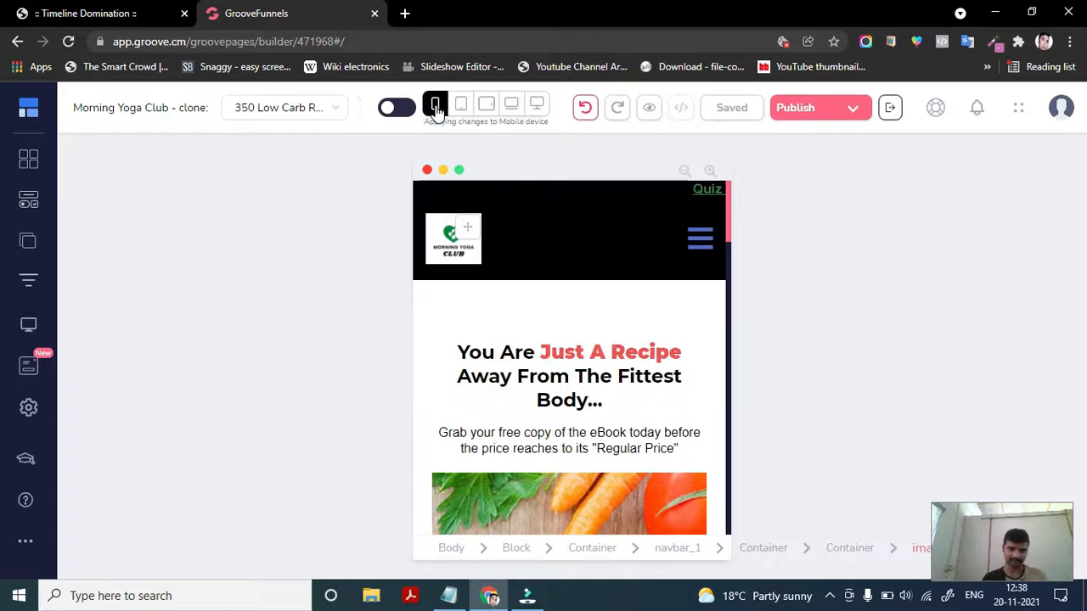
# - Scroll through the page's mobile layout, selecting a few sections along the way
pyautogui.scroll(-2, 527, 441)
pyautogui.scroll(-5, 523, 429)
pyautogui.scroll(8, 523, 428)
pyautogui.scroll(-6, 524, 417)
pyautogui.scroll(-10, 524, 422)
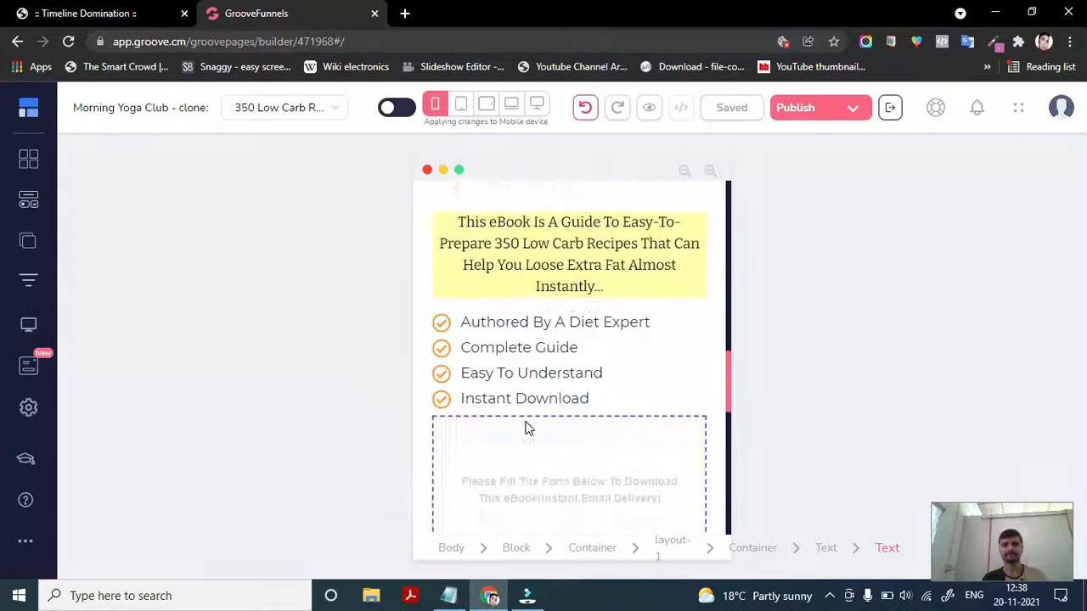
pyautogui.scroll(10, 525, 425)
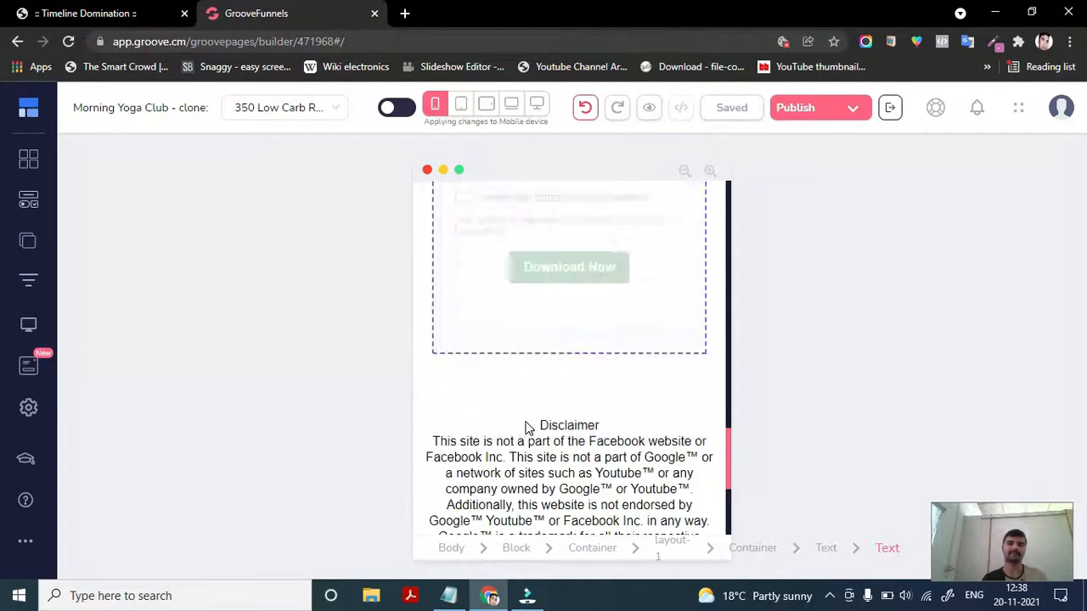
pyautogui.scroll(-1, 542, 382)
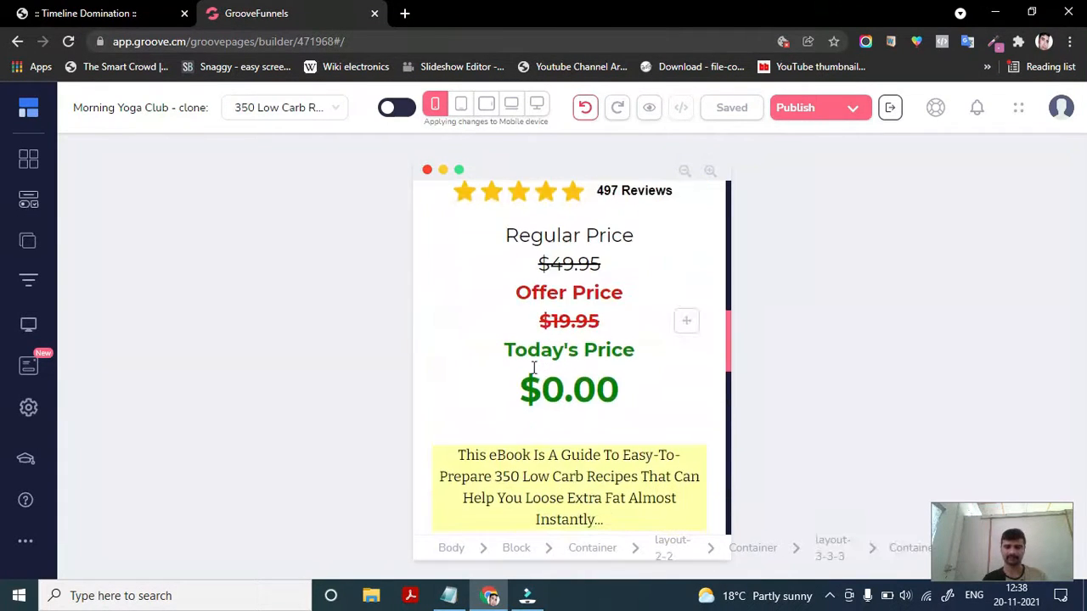
pyautogui.scroll(3, 544, 365)
pyautogui.click(512, 251)
pyautogui.scroll(4, 511, 254)
pyautogui.scroll(4, 512, 254)
pyautogui.click(483, 311)
pyautogui.scroll(-3, 483, 307)
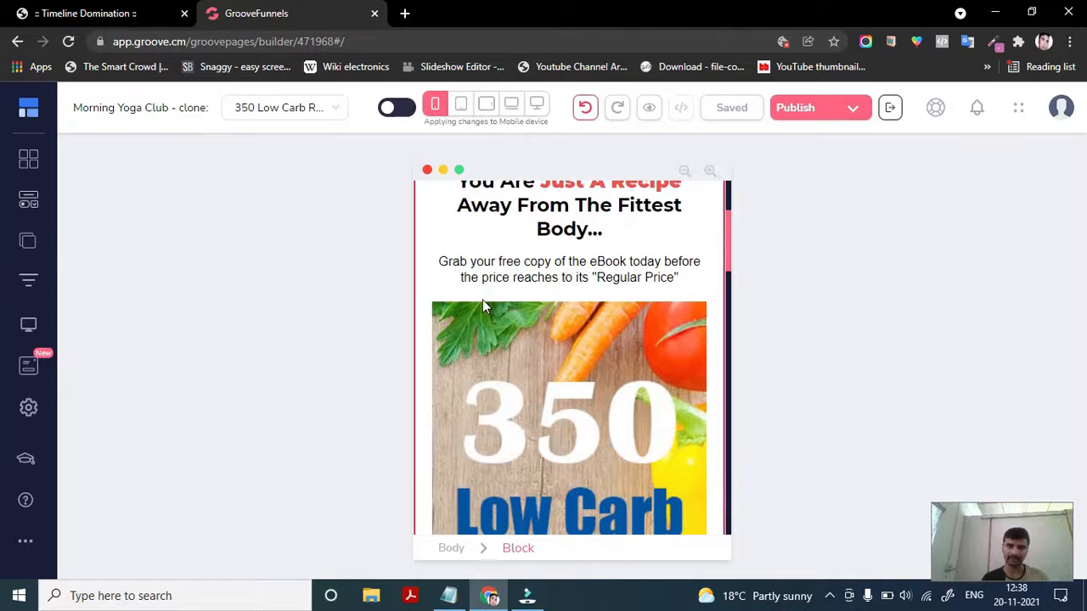
pyautogui.click(497, 219)
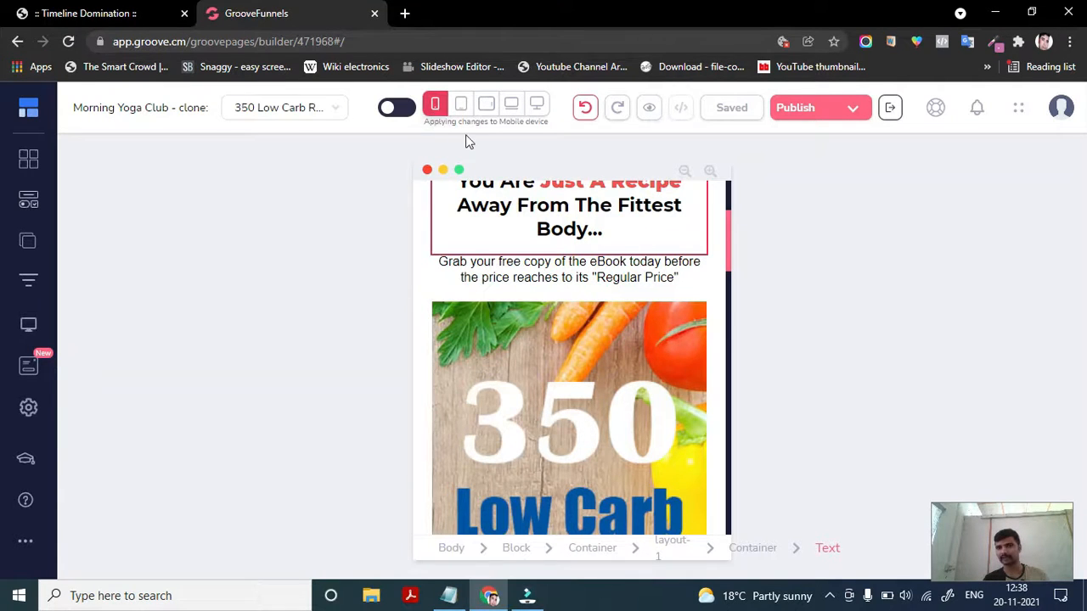
pyautogui.scroll(2, 527, 307)
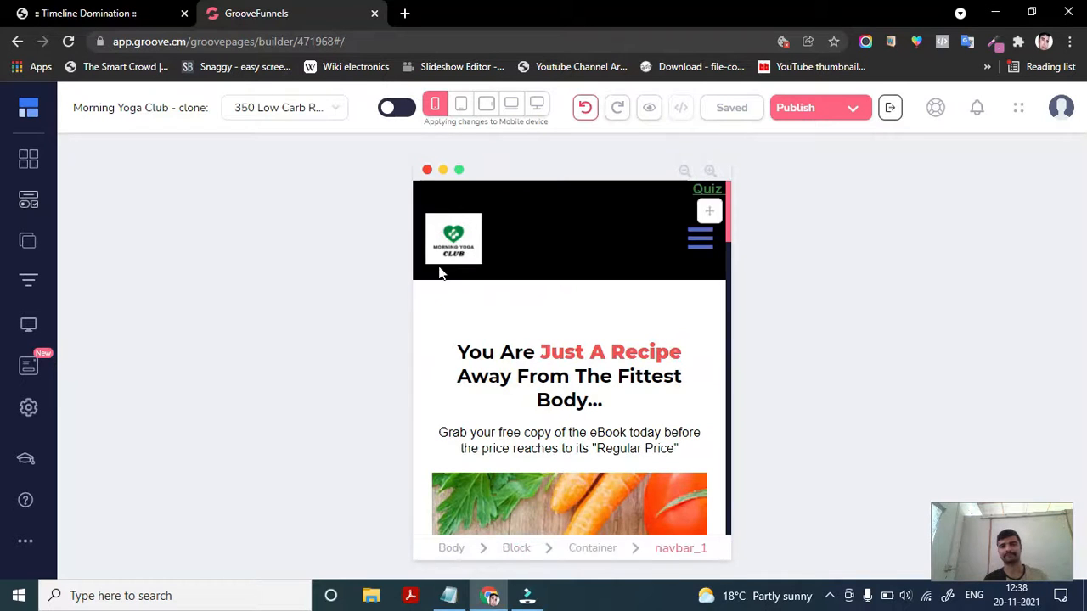
pyautogui.scroll(-1, 537, 342)
pyautogui.scroll(1, 536, 346)
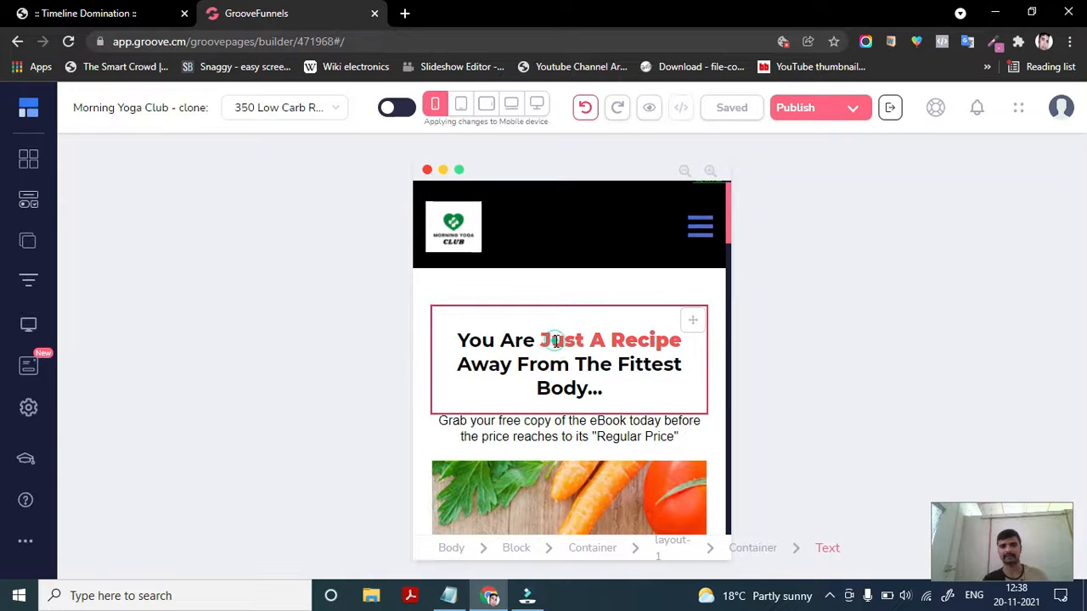
# - In mobile view, select the headline words "Just A Recipe" and set their text color to green
pyautogui.click(556, 340)
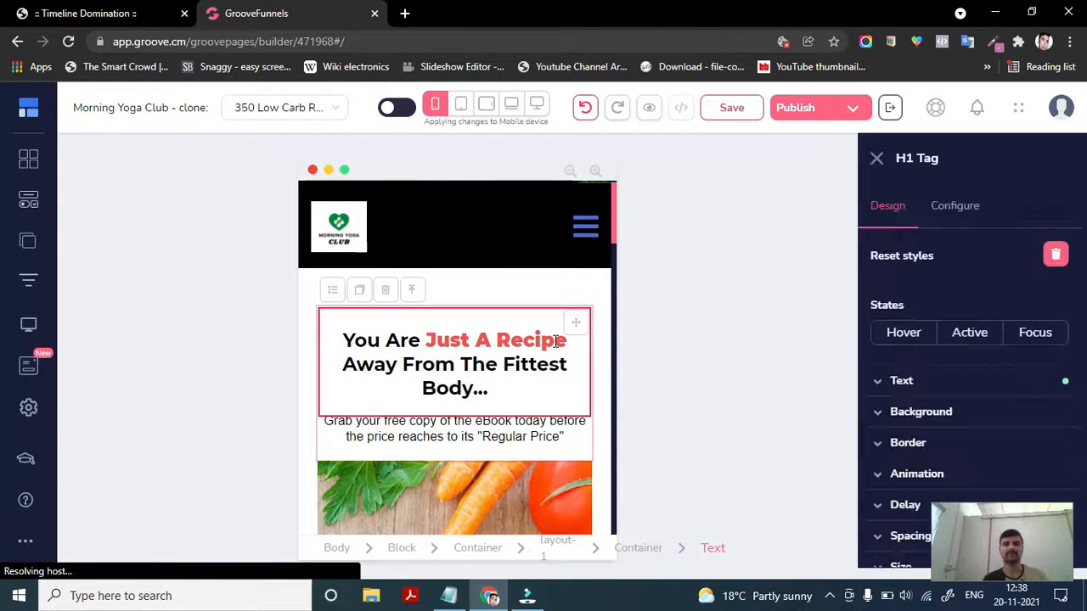
pyautogui.click(431, 342)
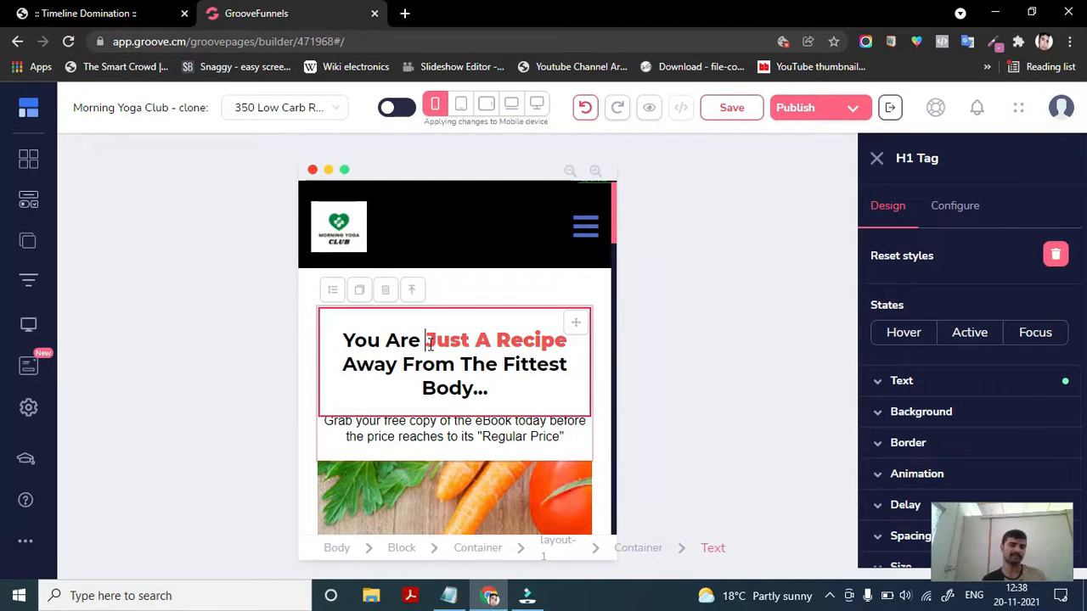
pyautogui.moveTo(429, 341); pyautogui.dragTo(563, 348)
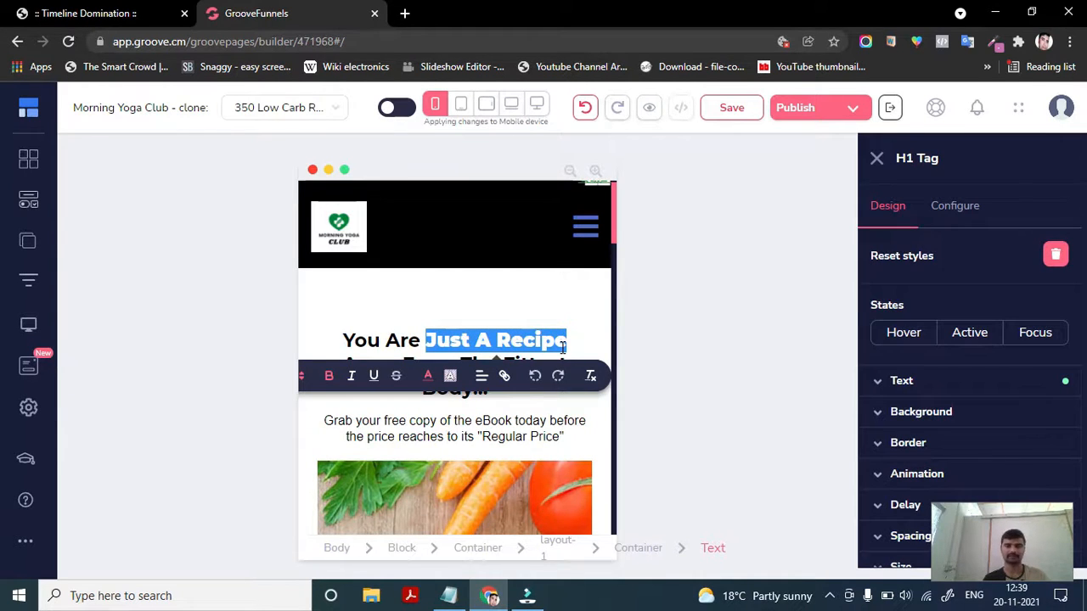
pyautogui.click(429, 380)
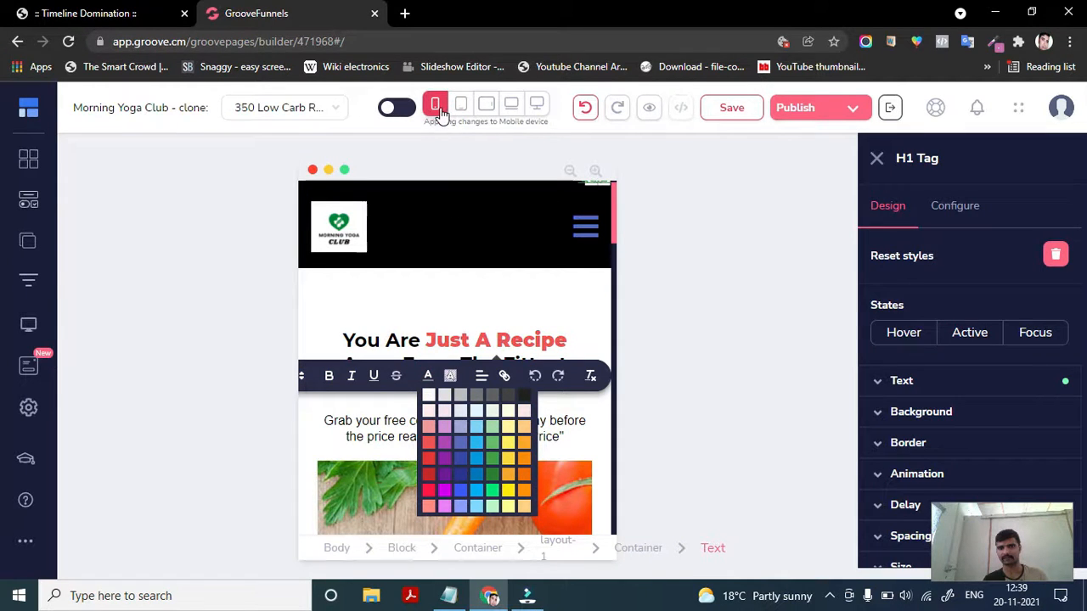
pyautogui.click(494, 500)
pyautogui.click(599, 357)
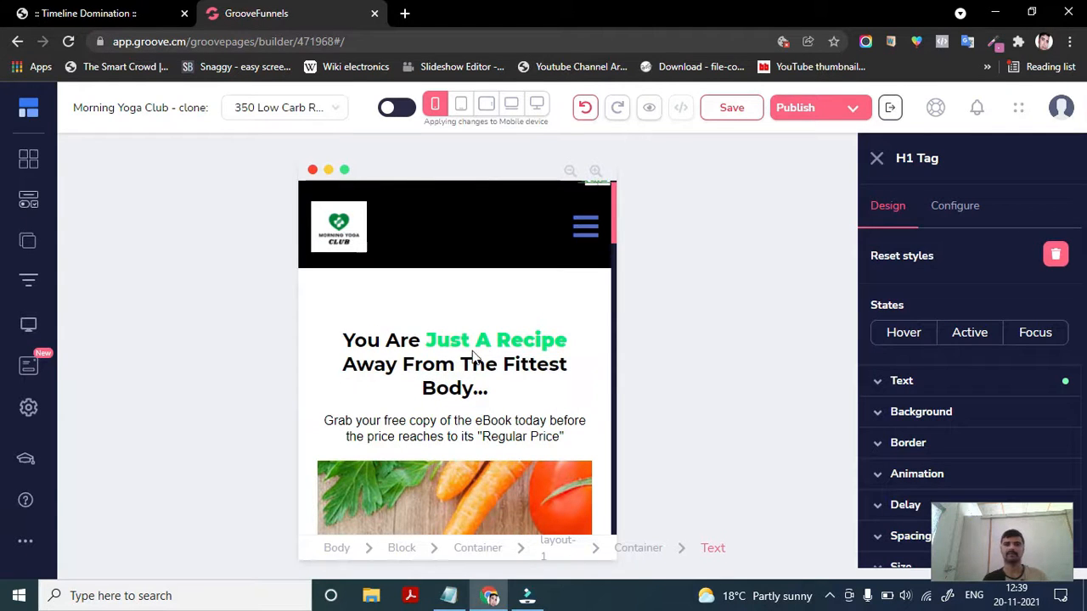
# - Switch to the desktop device view to check the headline there
pyautogui.click(450, 450)
pyautogui.scroll(-3, 449, 450)
pyautogui.scroll(3, 450, 450)
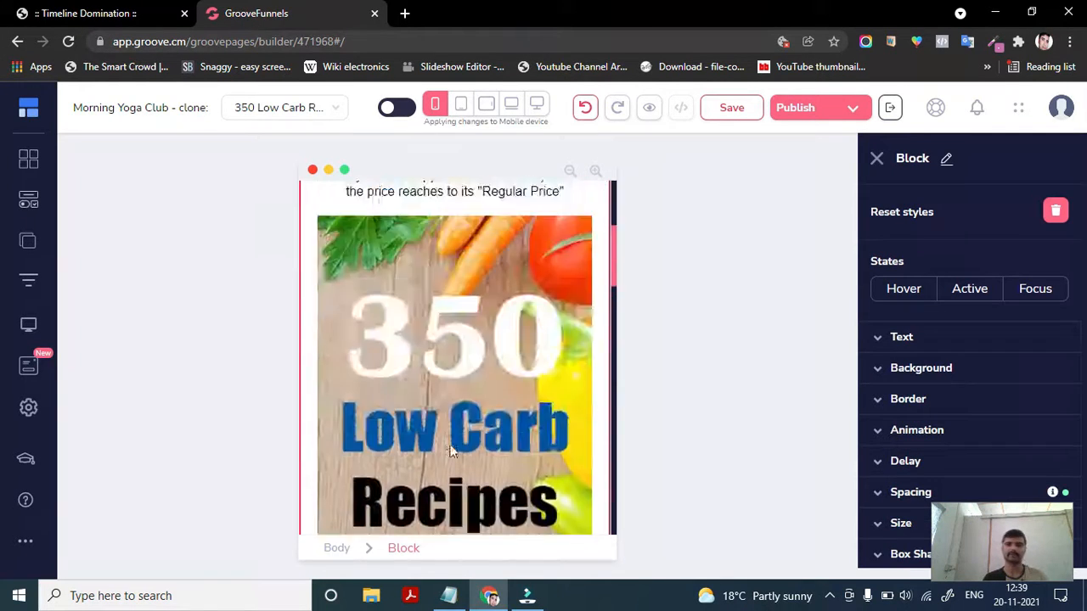
pyautogui.scroll(-2, 450, 450)
pyautogui.scroll(2, 442, 415)
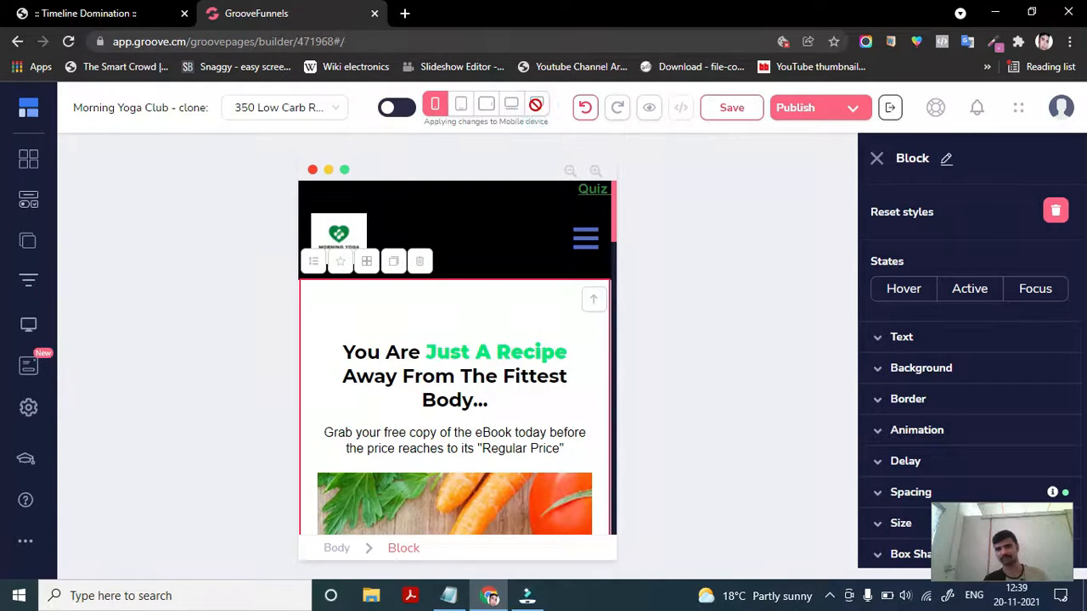
pyautogui.click(536, 104)
pyautogui.scroll(-1, 427, 396)
pyautogui.scroll(1, 427, 396)
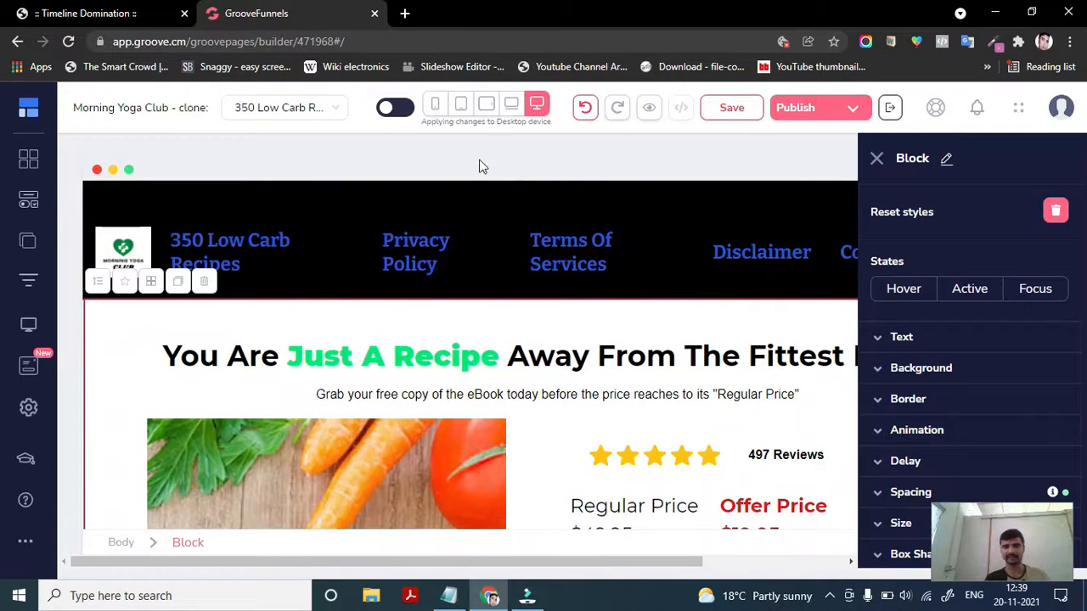
# - Toggle the all-devices option on and back off while switching between mobile and desktop views
pyautogui.click(394, 109)
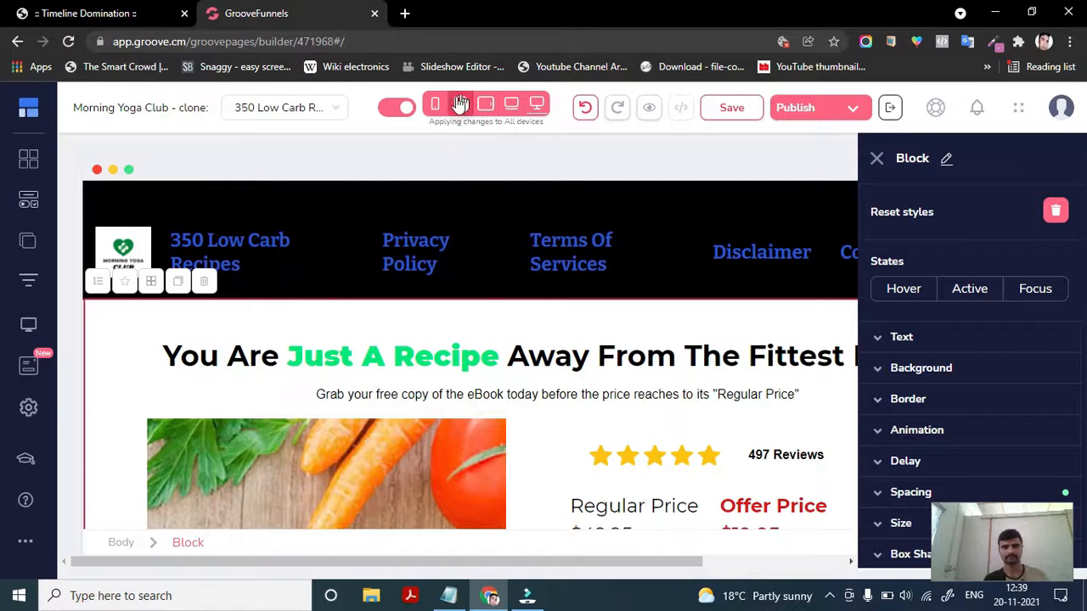
pyautogui.click(434, 104)
pyautogui.click(537, 104)
pyautogui.click(406, 108)
pyautogui.click(435, 104)
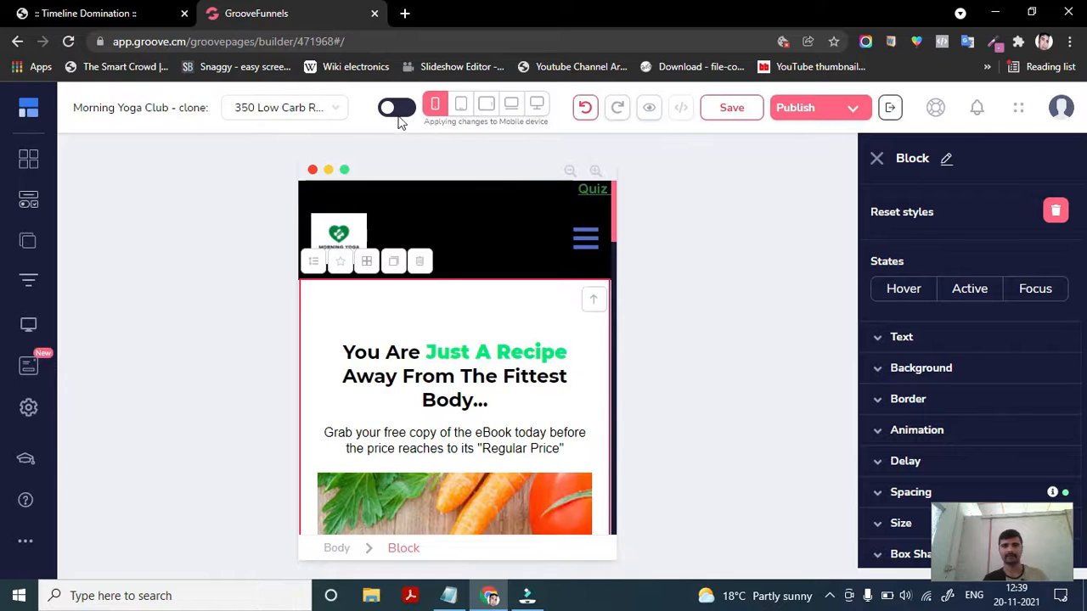
# - In desktop view, select "Just A Recipe" in the headline and set its text color to red
pyautogui.click(492, 355)
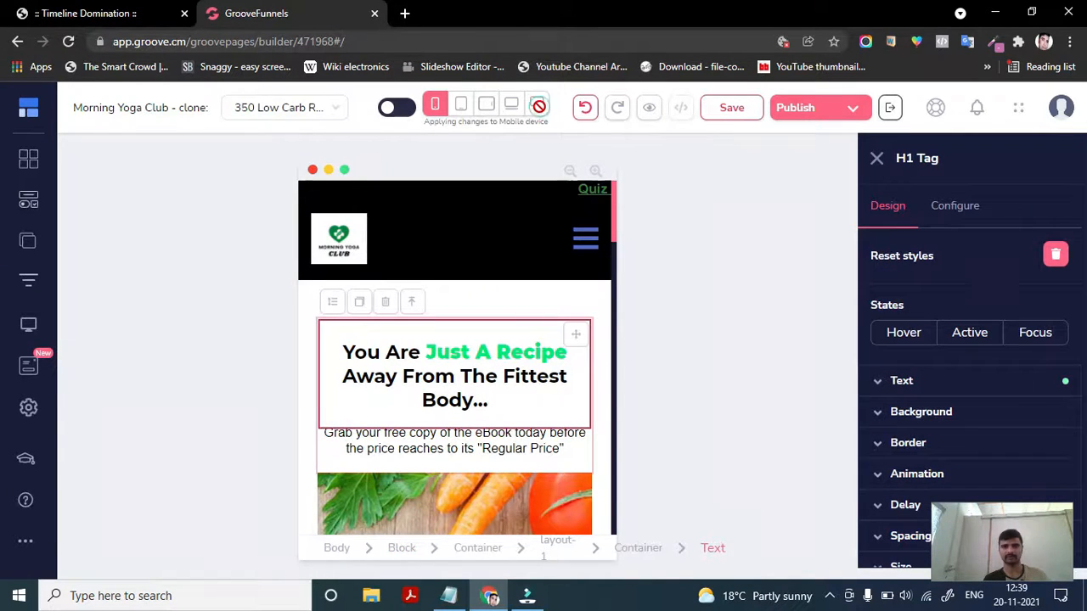
pyautogui.click(537, 104)
pyautogui.moveTo(497, 354); pyautogui.dragTo(287, 351)
pyautogui.click(407, 403)
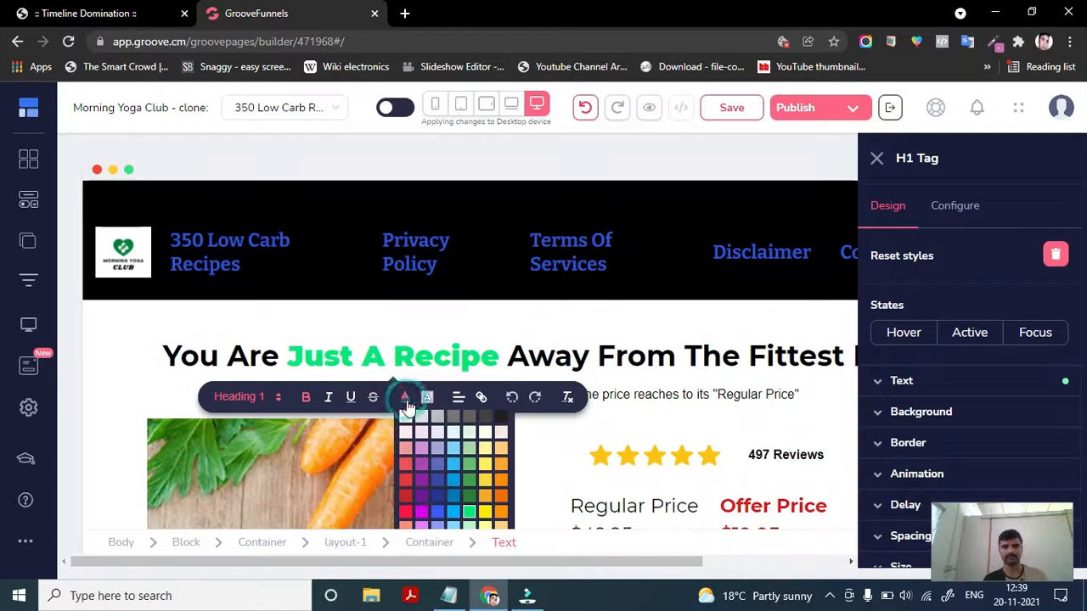
pyautogui.click(405, 482)
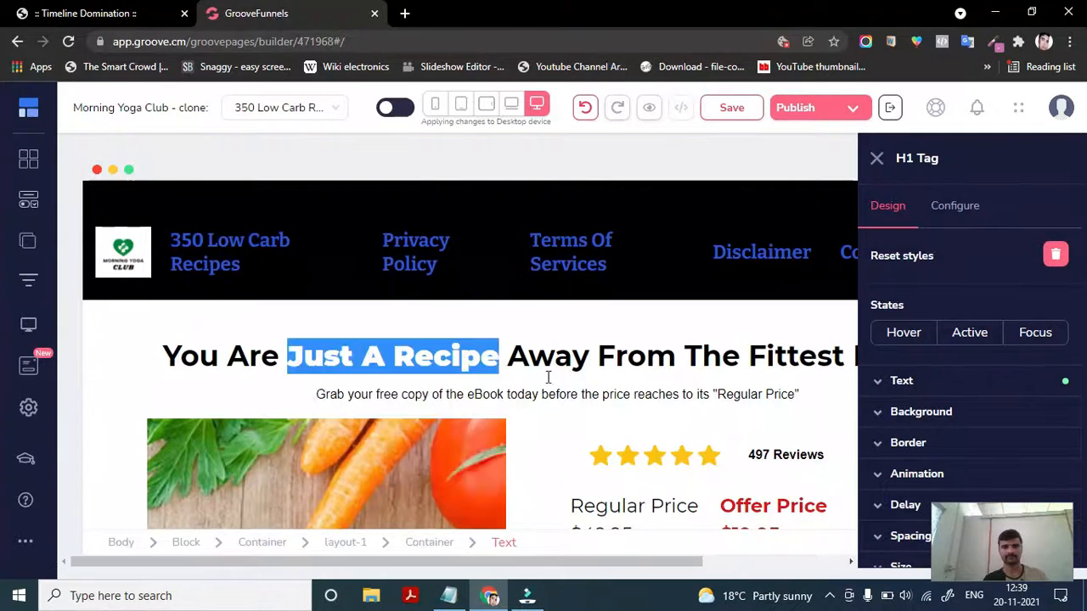
pyautogui.click(558, 366)
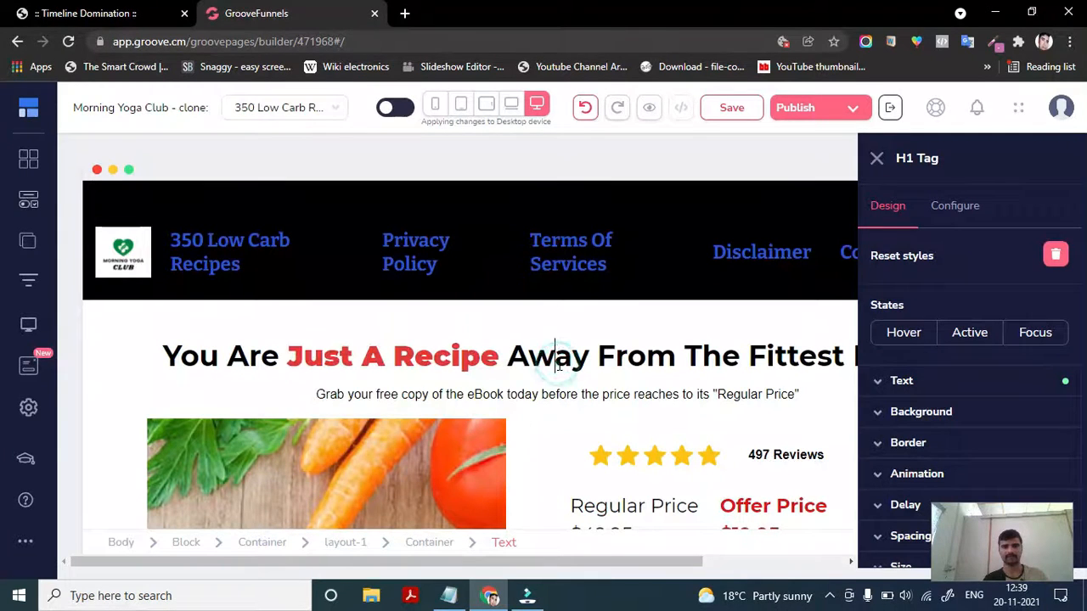
# - Return to mobile view and recolor the headline words "Just A Recipe" green
pyautogui.click(436, 109)
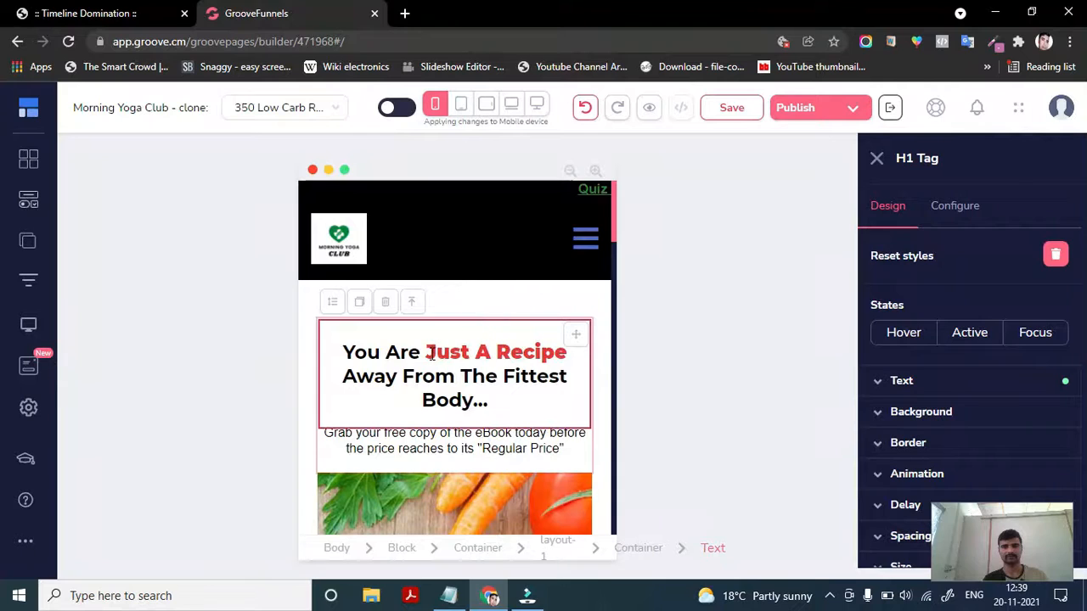
pyautogui.moveTo(427, 351); pyautogui.dragTo(545, 361)
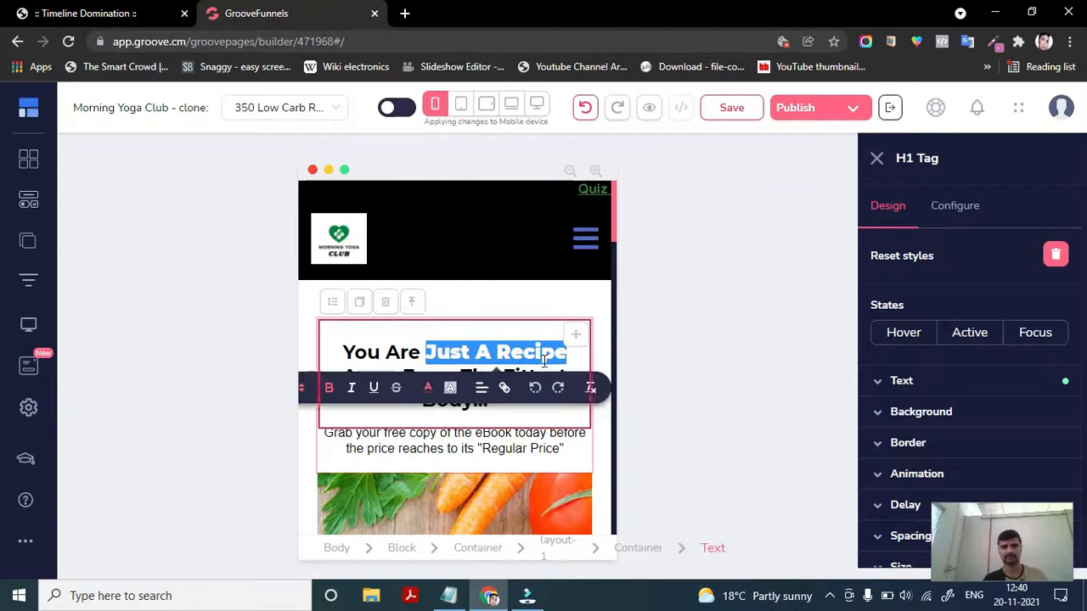
pyautogui.click(427, 389)
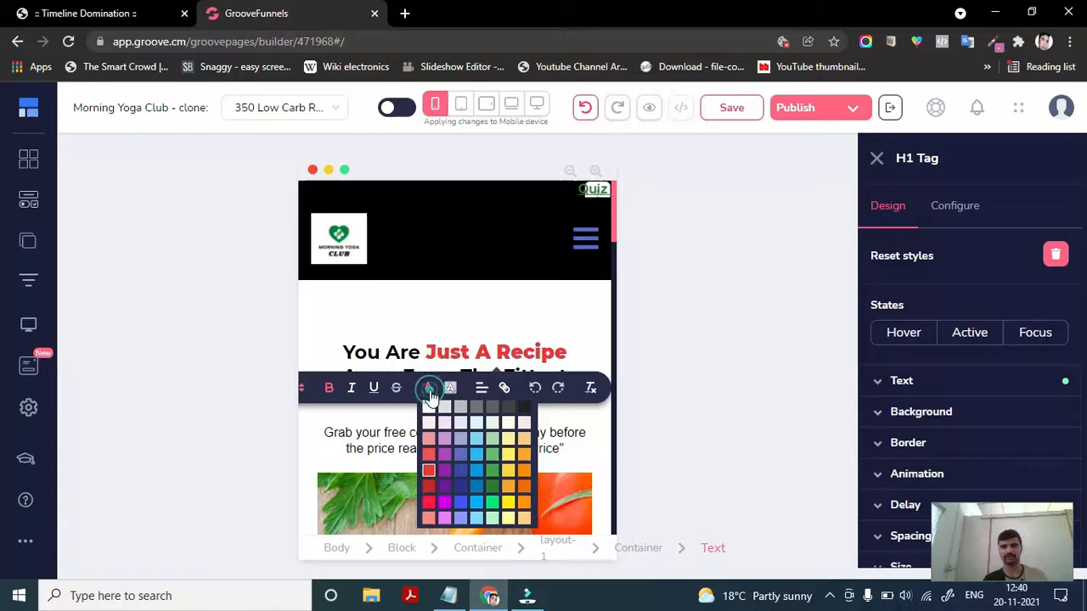
pyautogui.click(493, 503)
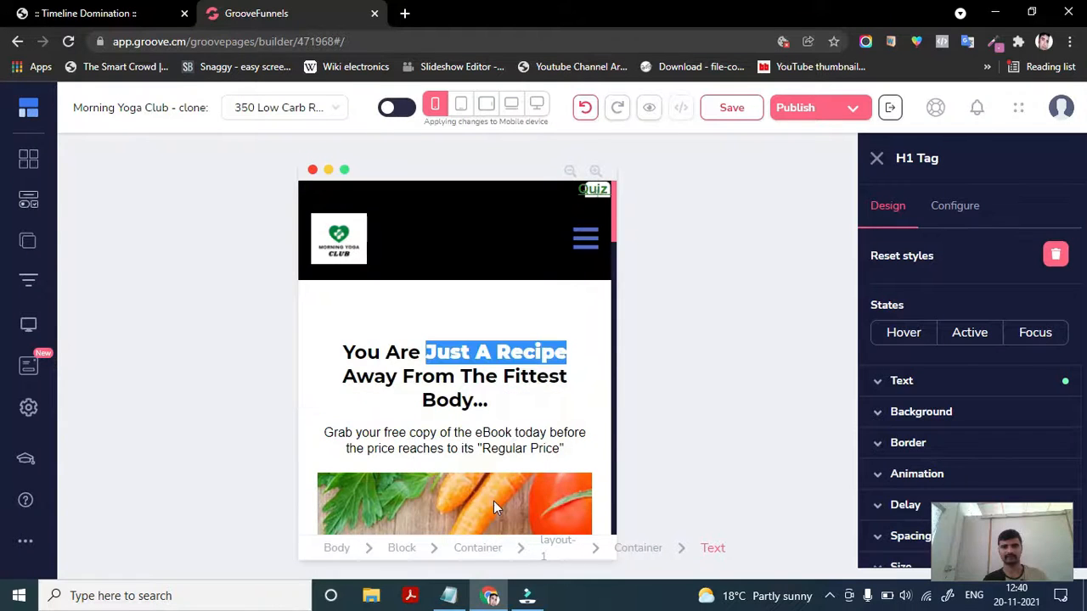
# - Switch to desktop view and inspect how the headline's "Just A Recipe" is colored there
pyautogui.click(581, 336)
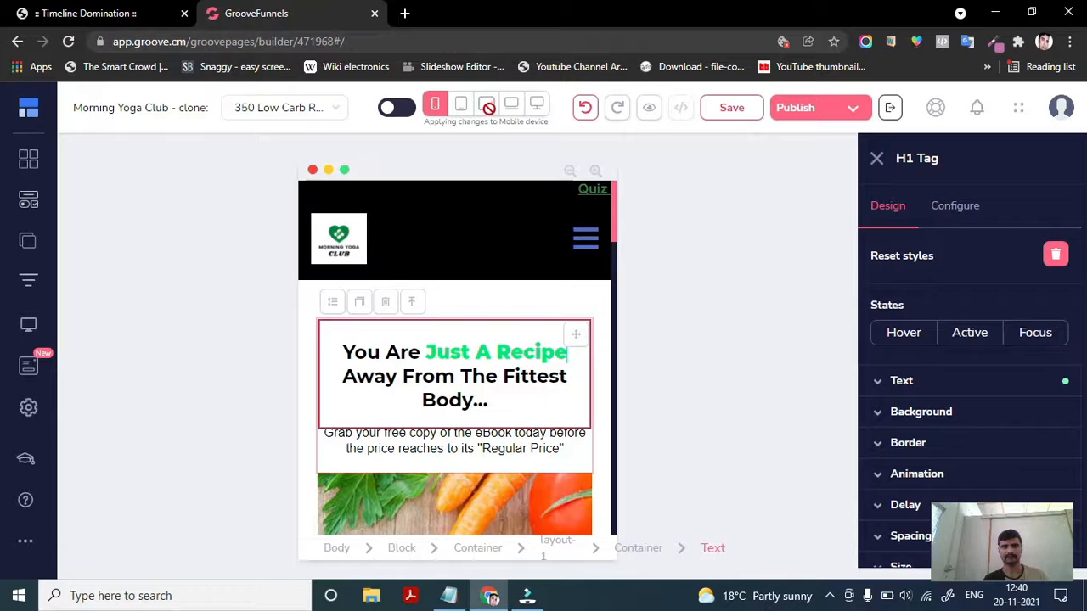
pyautogui.click(535, 107)
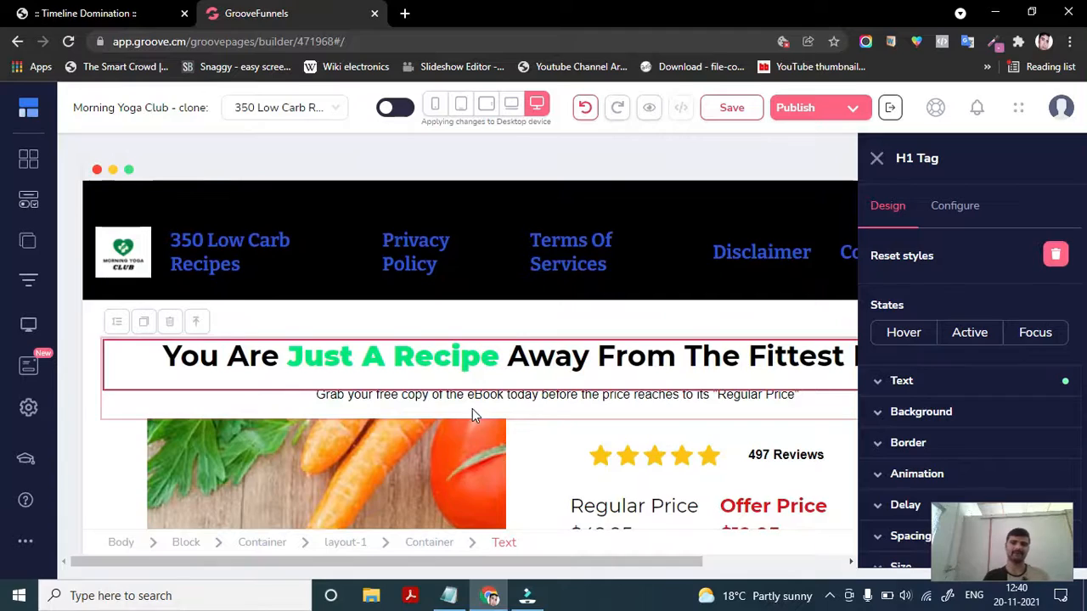
pyautogui.scroll(-10, 473, 416)
pyautogui.scroll(5, 474, 409)
pyautogui.scroll(5, 473, 409)
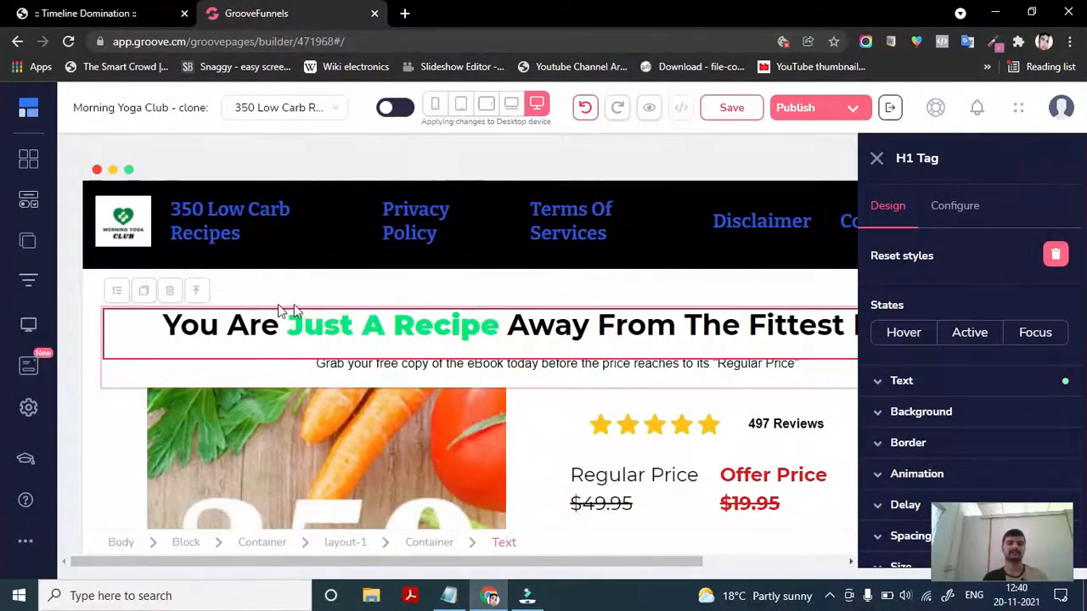
pyautogui.scroll(-1, 364, 362)
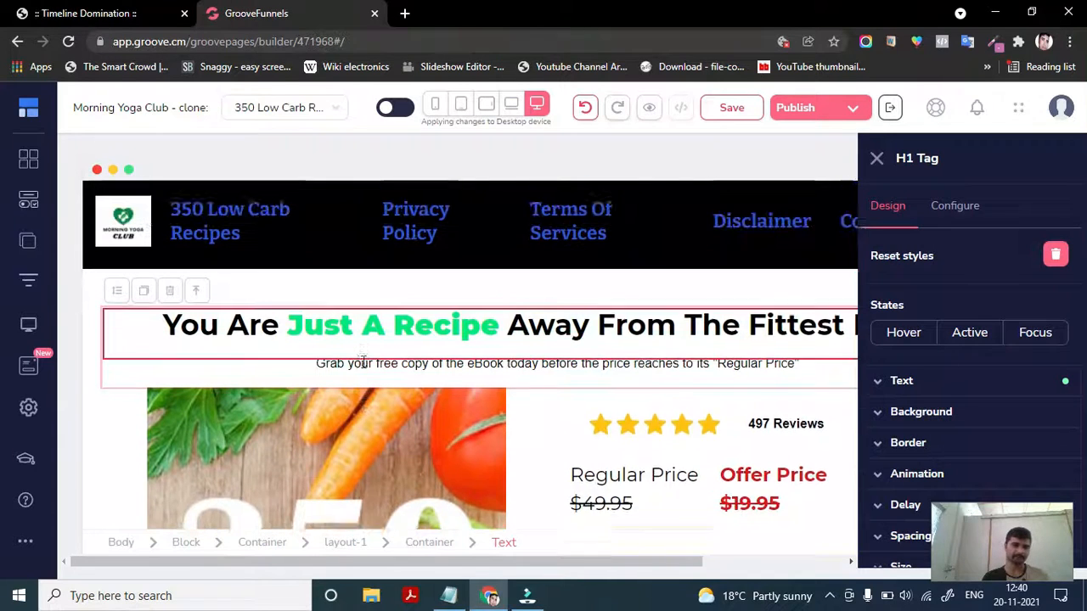
pyautogui.scroll(2, 425, 382)
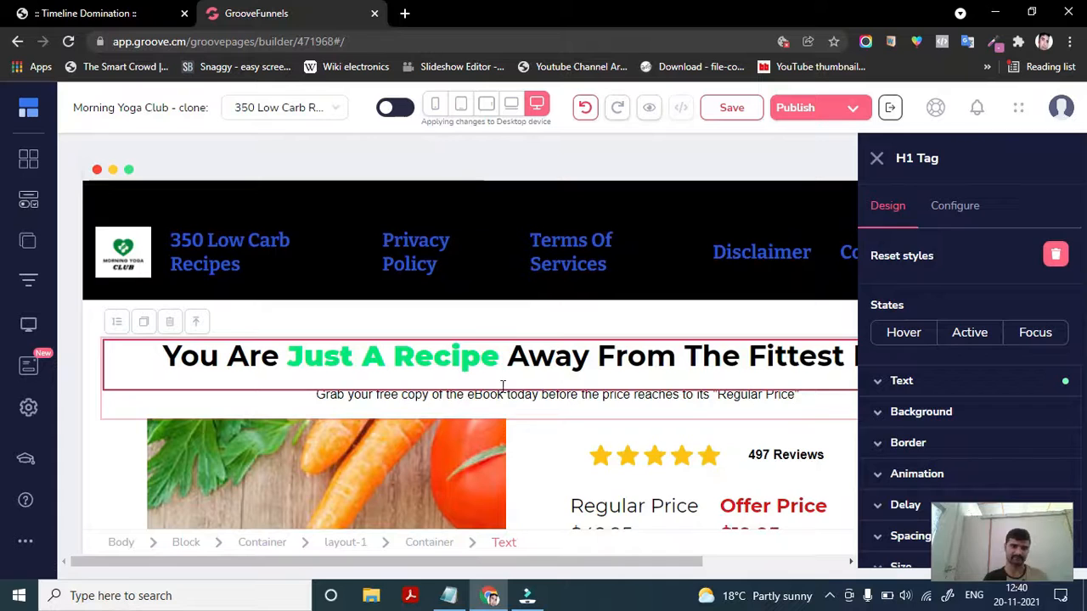
pyautogui.scroll(-2, 424, 412)
pyautogui.scroll(2, 418, 424)
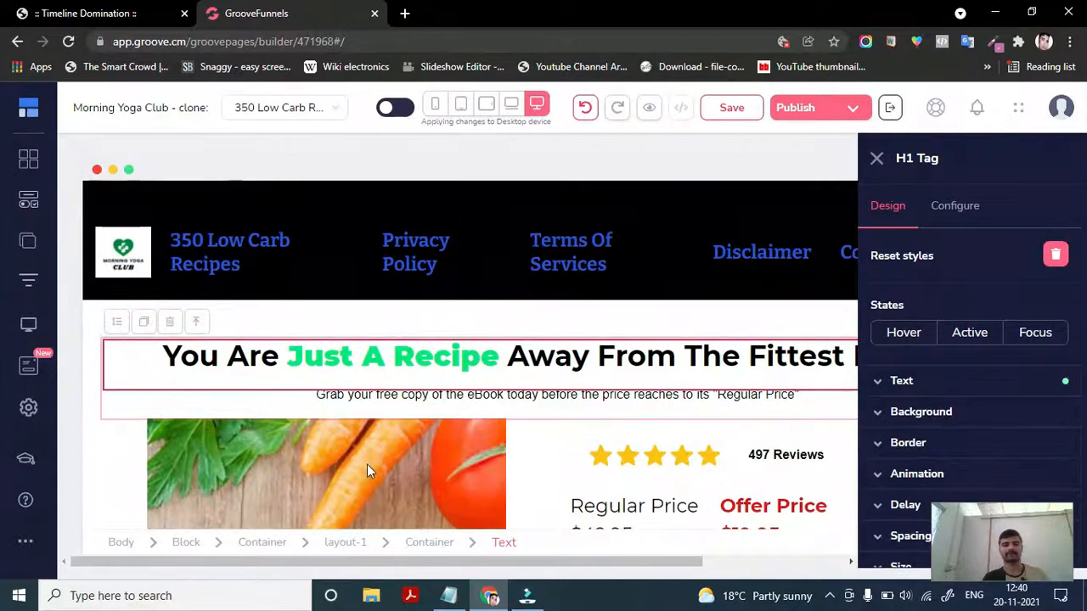
pyautogui.scroll(-2, 366, 464)
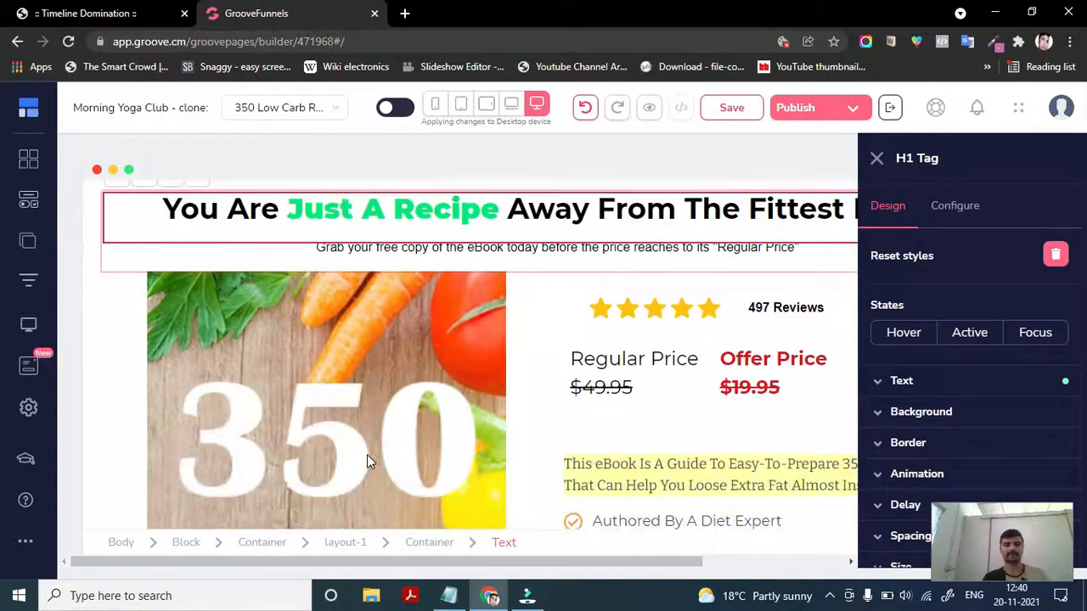
# - Select the subheadline paragraph below the headline and highlight its text in desktop view
pyautogui.click(510, 255)
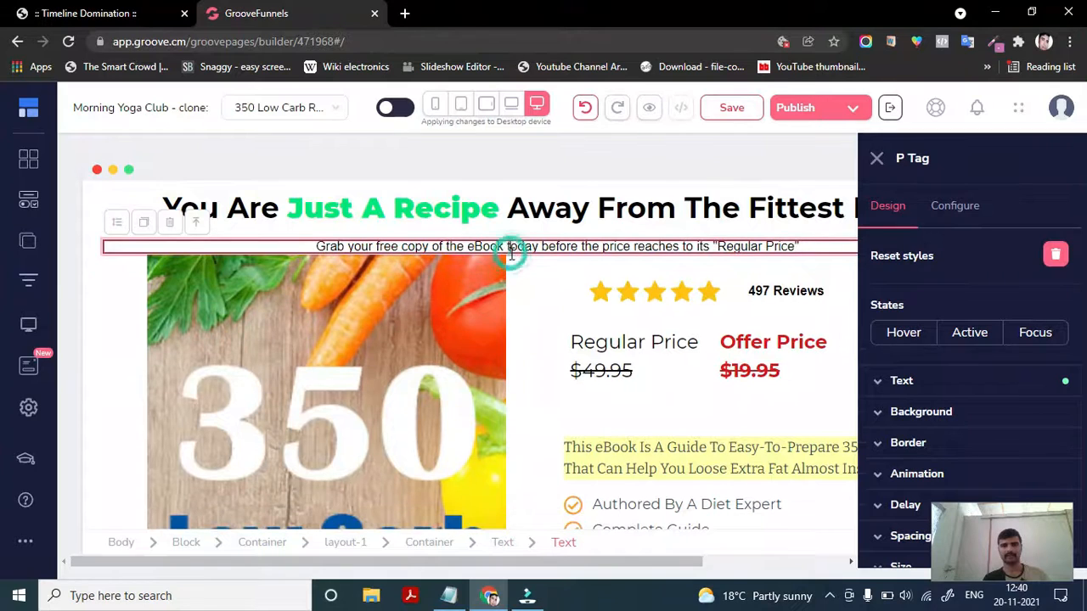
pyautogui.scroll(1, 382, 246)
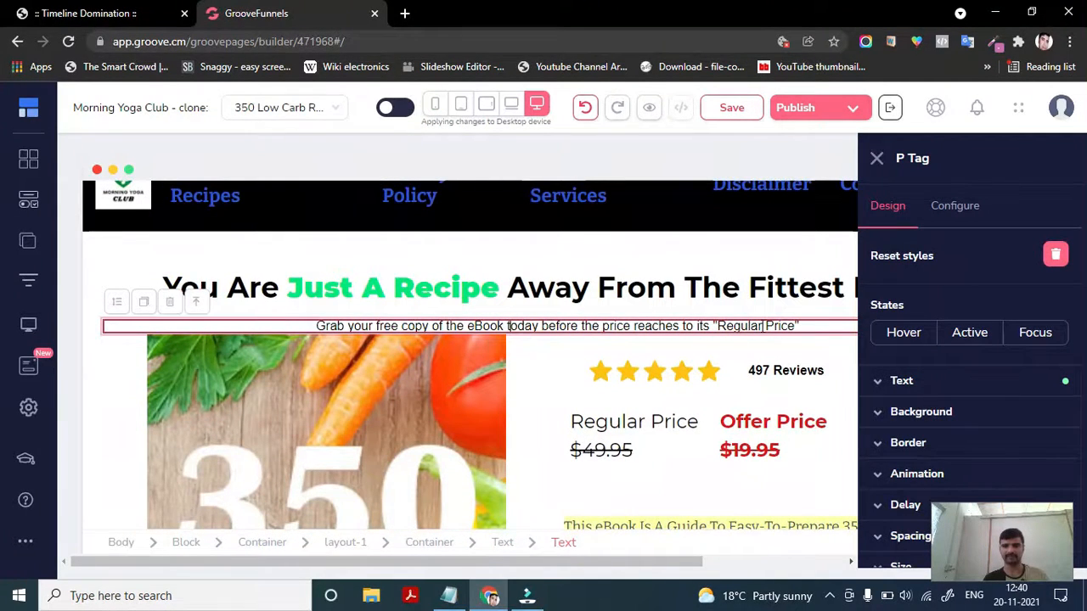
pyautogui.hscroll(5, 764, 325)
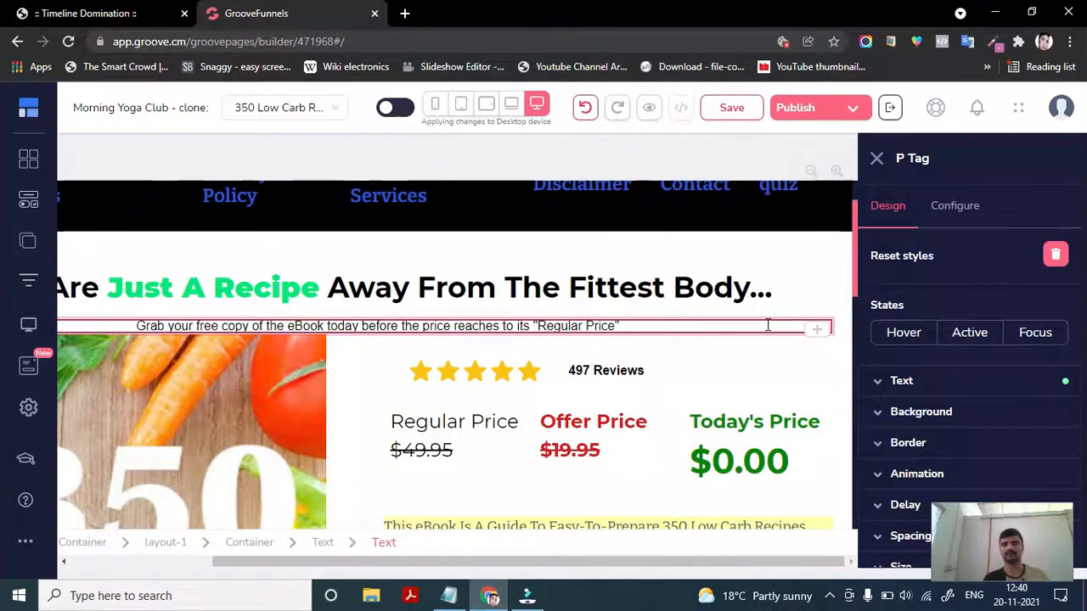
pyautogui.scroll(1, 768, 325)
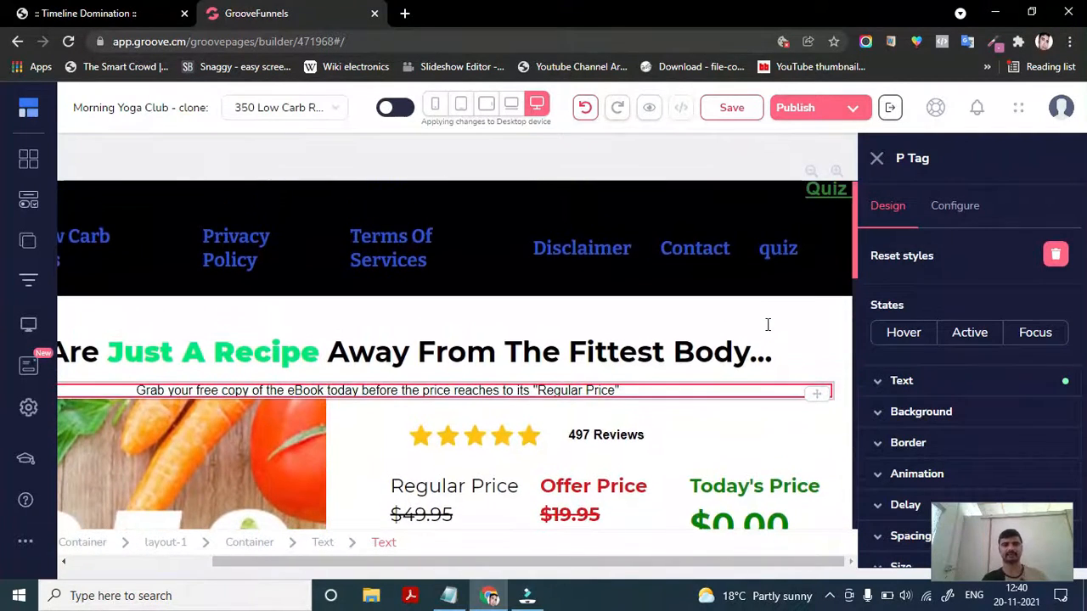
pyautogui.hscroll(-5, 768, 325)
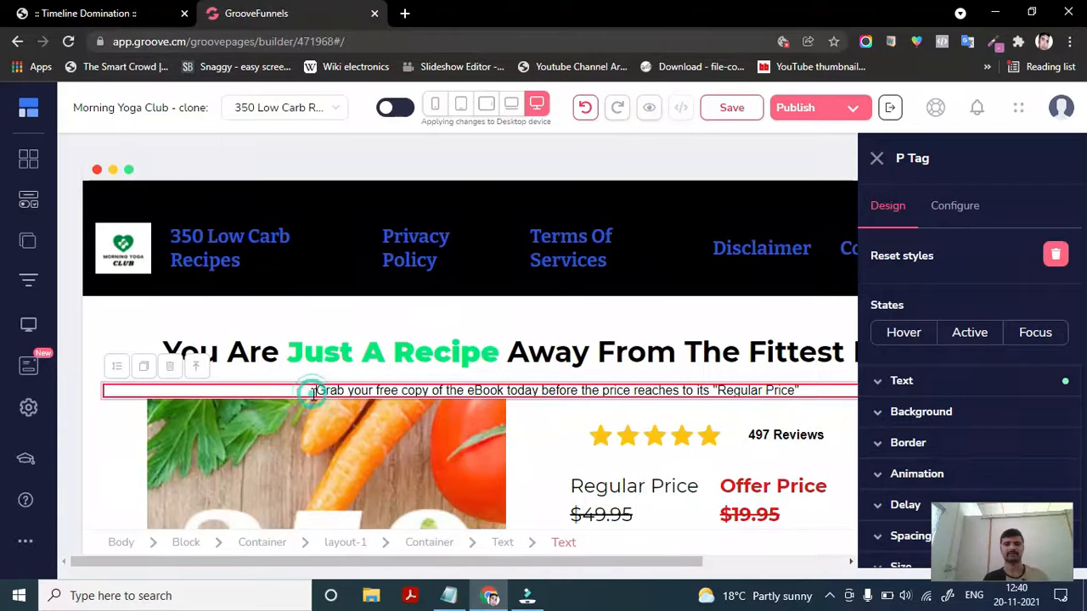
pyautogui.moveTo(316, 391); pyautogui.dragTo(812, 385)
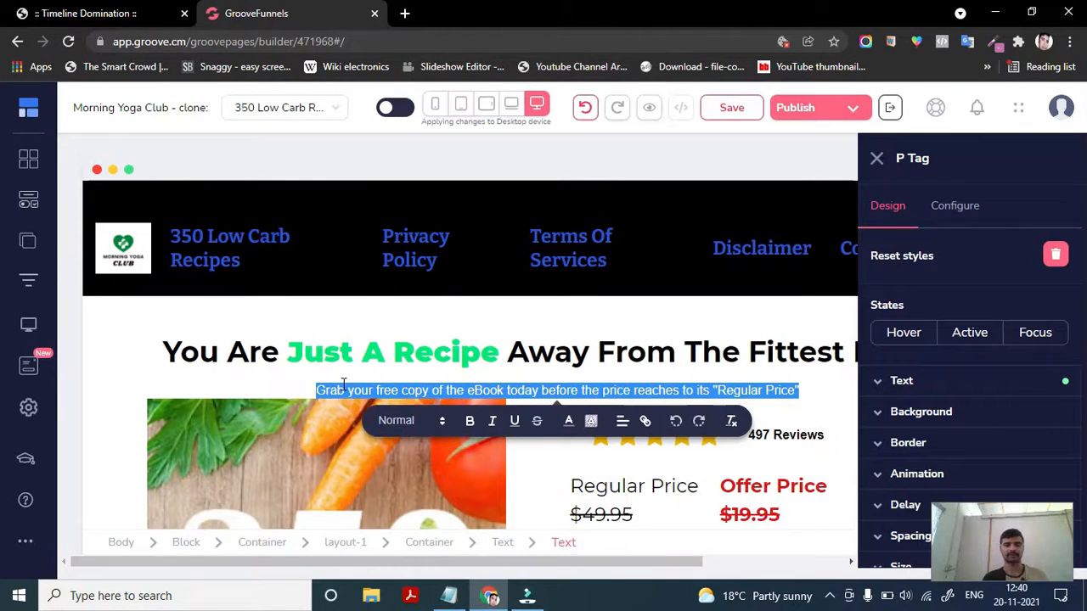
pyautogui.click(769, 389)
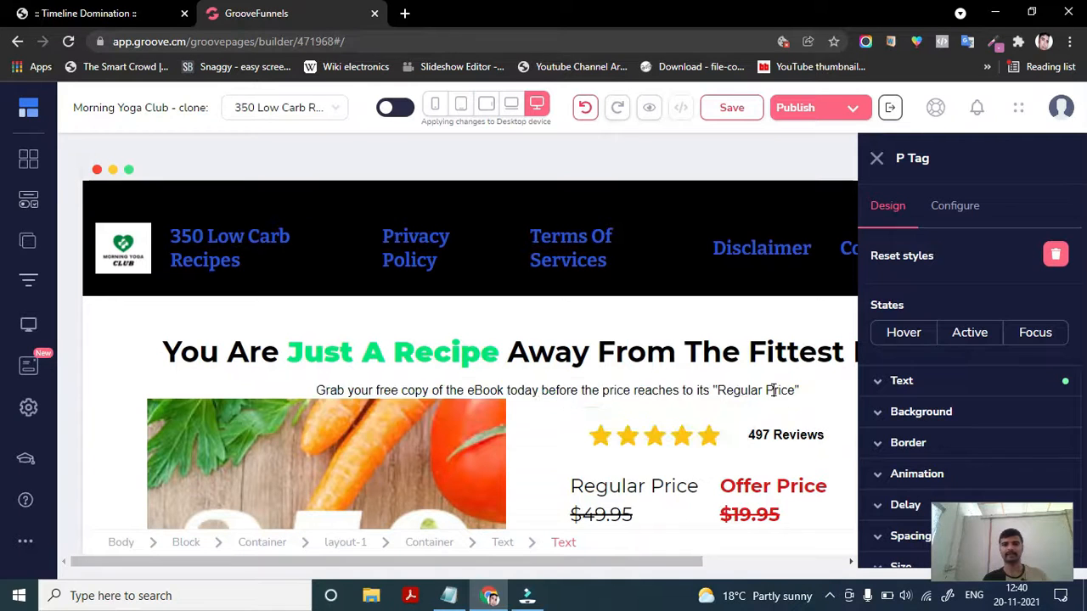
# - Delete the subheadline paragraph in mobile view, then undo the deletion from desktop view
pyautogui.click(435, 105)
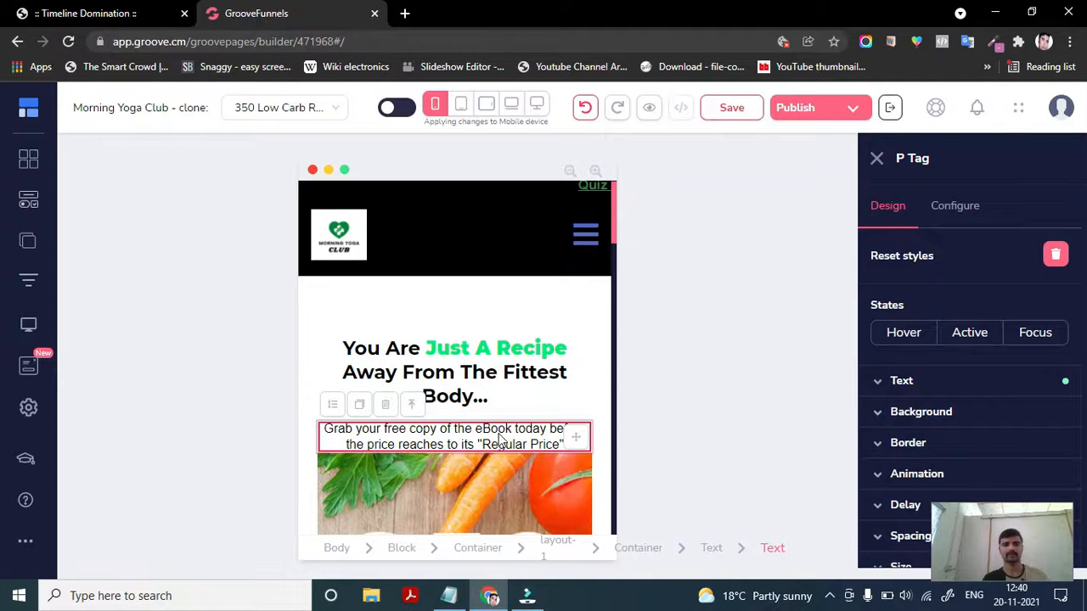
pyautogui.press('Delete')
pyautogui.click(576, 361)
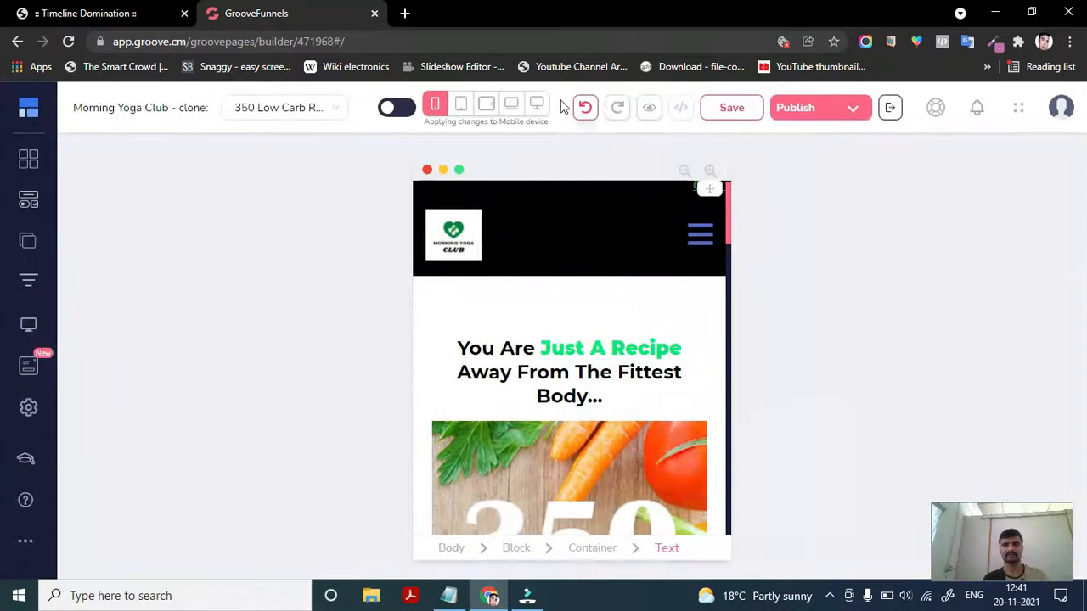
pyautogui.click(537, 103)
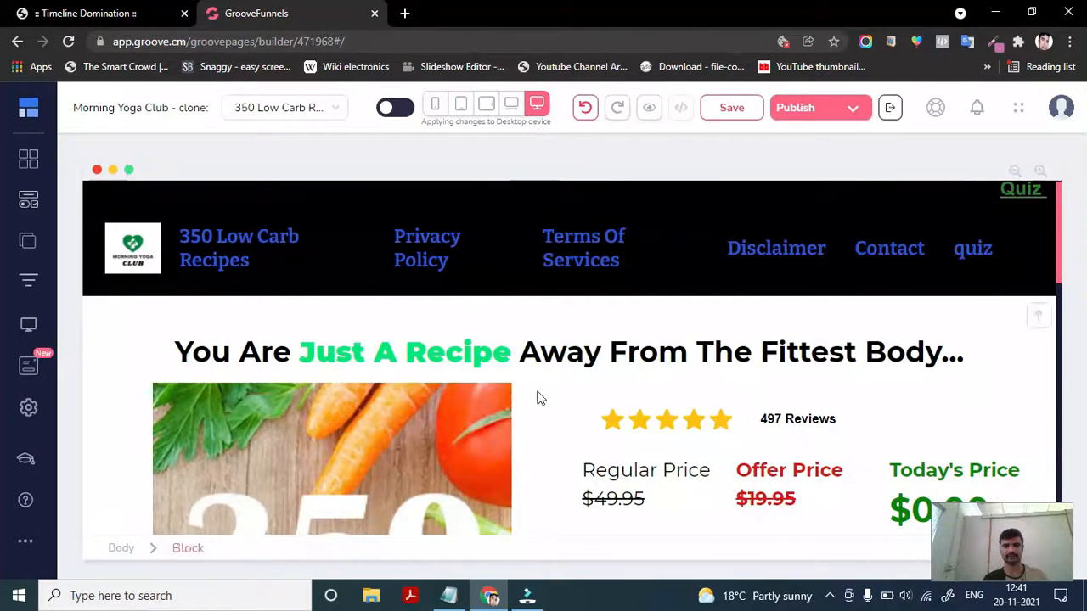
pyautogui.scroll(-1, 543, 373)
pyautogui.scroll(1, 546, 357)
pyautogui.click(585, 106)
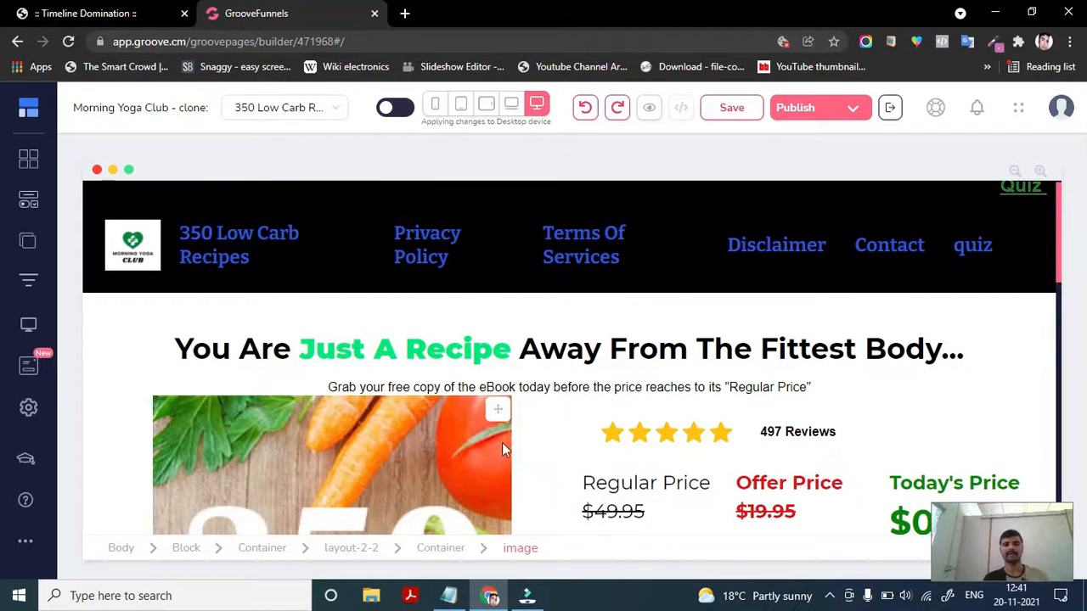
# - Switch to mobile view and scroll through the page to check the subheadline paragraph
pyautogui.scroll(-2, 509, 415)
pyautogui.scroll(-4, 528, 394)
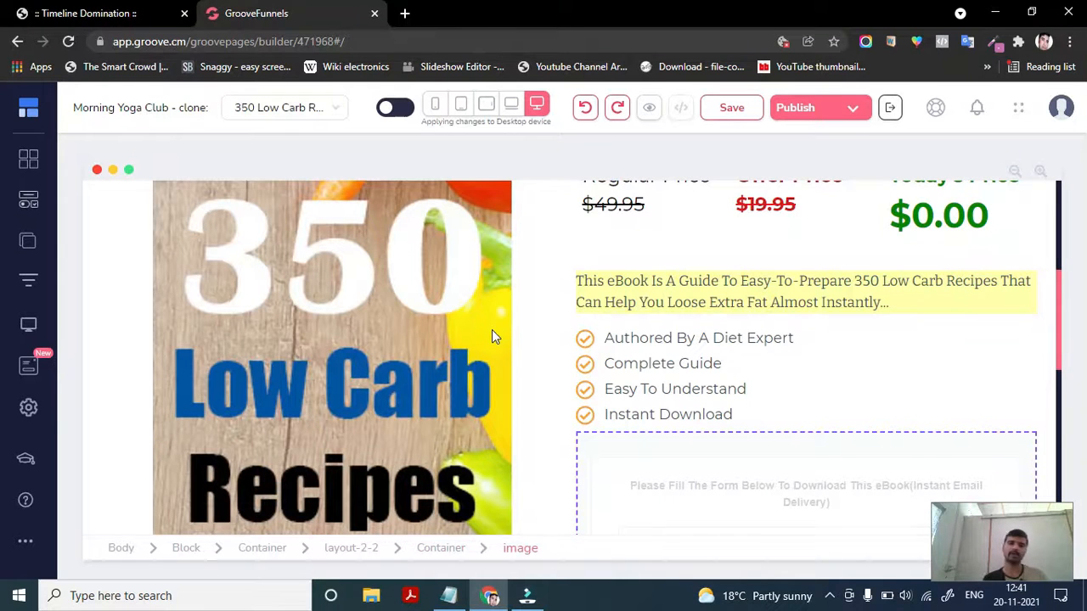
pyautogui.scroll(5, 493, 333)
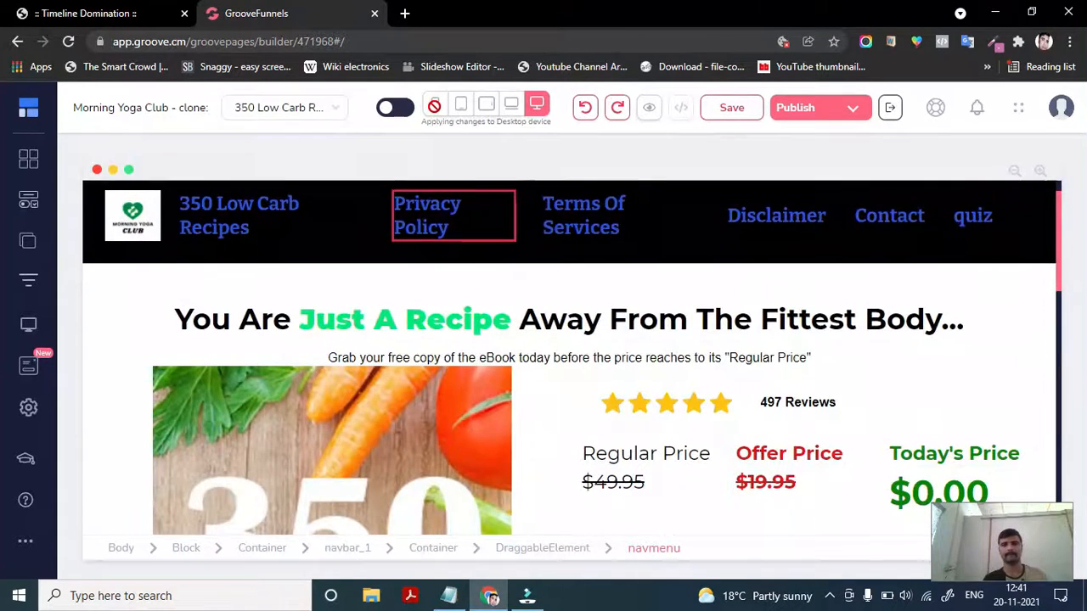
pyautogui.click(434, 104)
pyautogui.scroll(-8, 538, 339)
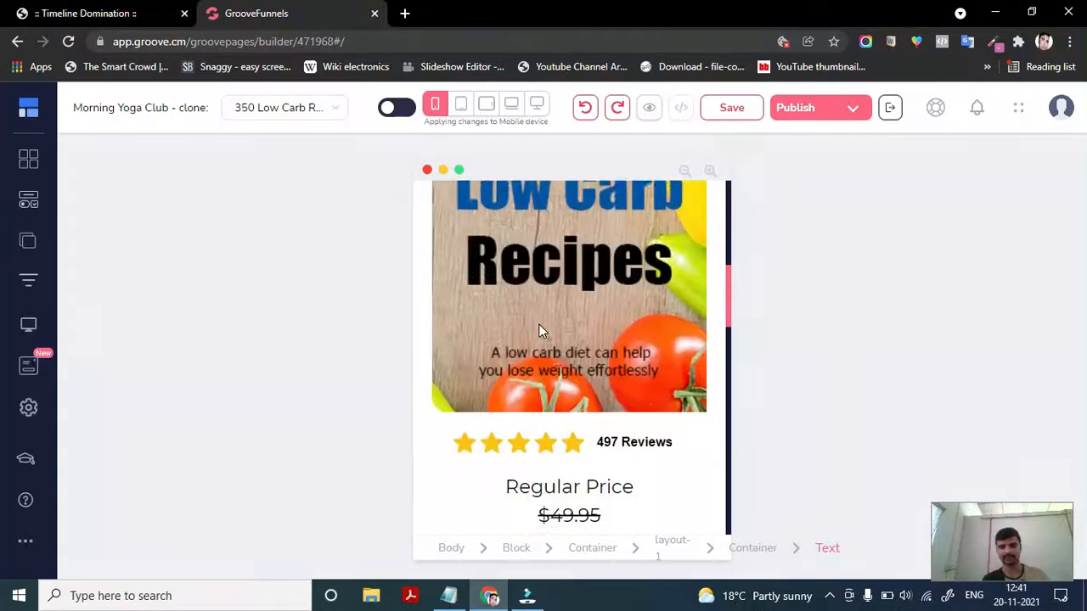
pyautogui.scroll(-3, 540, 325)
pyautogui.scroll(9, 542, 340)
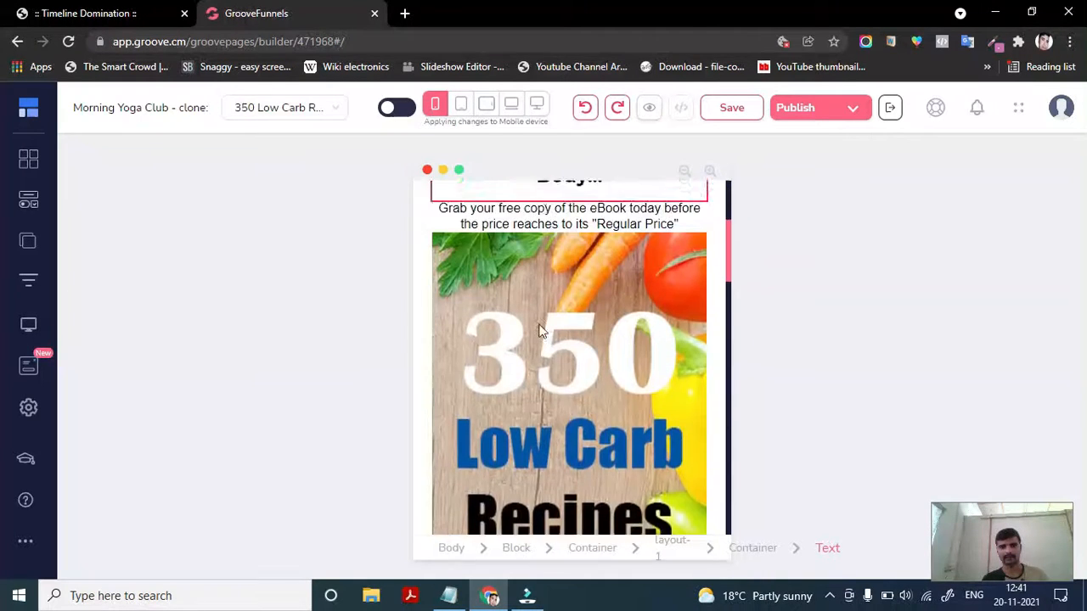
pyautogui.scroll(-3, 552, 399)
pyautogui.scroll(5, 564, 457)
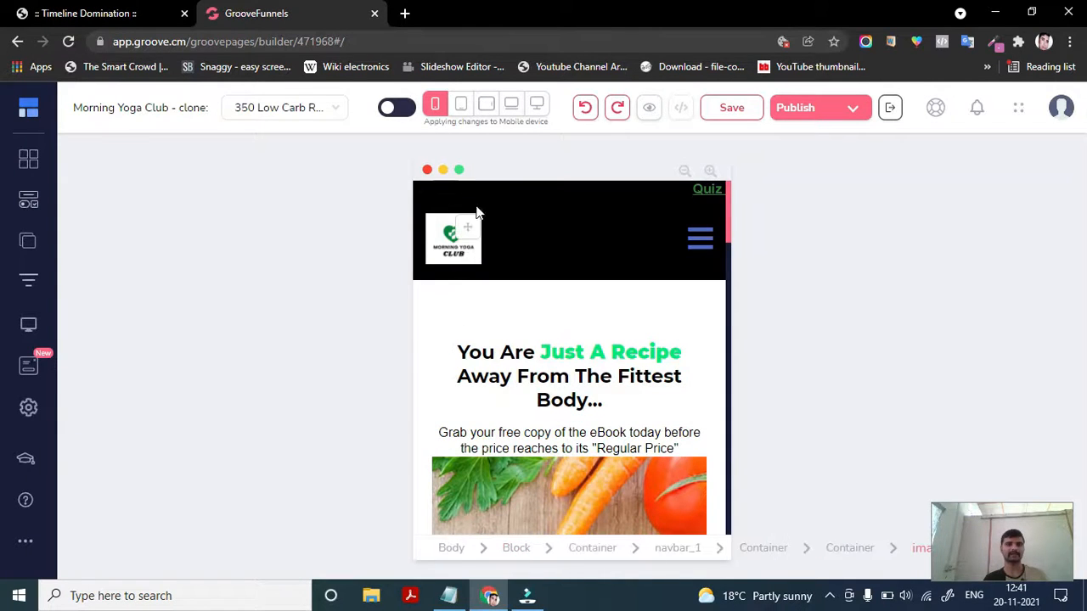
# - Turn on the all-devices option and switch to desktop view
pyautogui.click(403, 110)
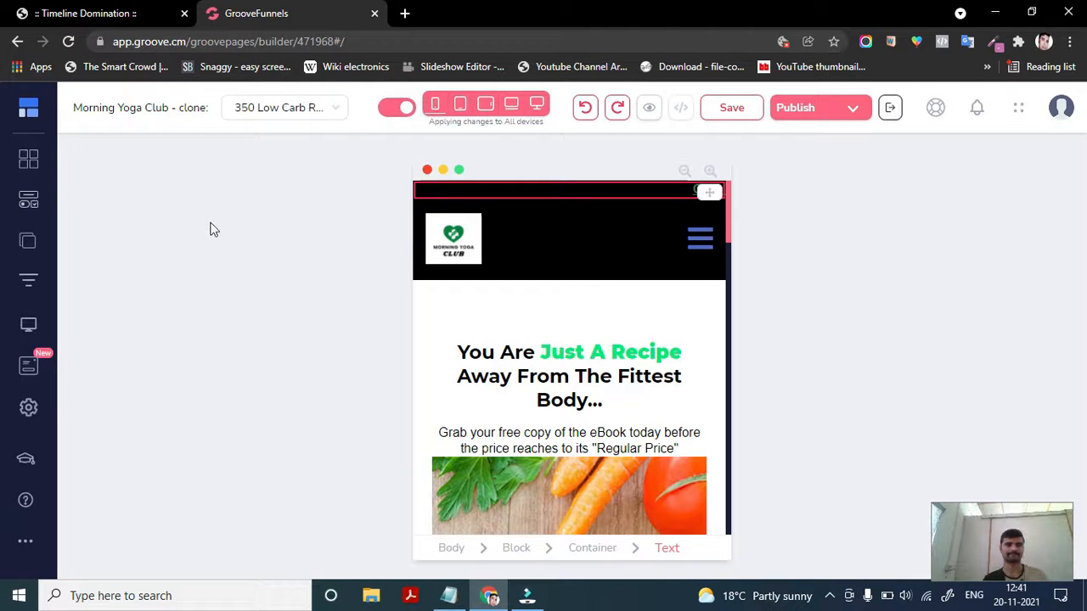
pyautogui.click(537, 104)
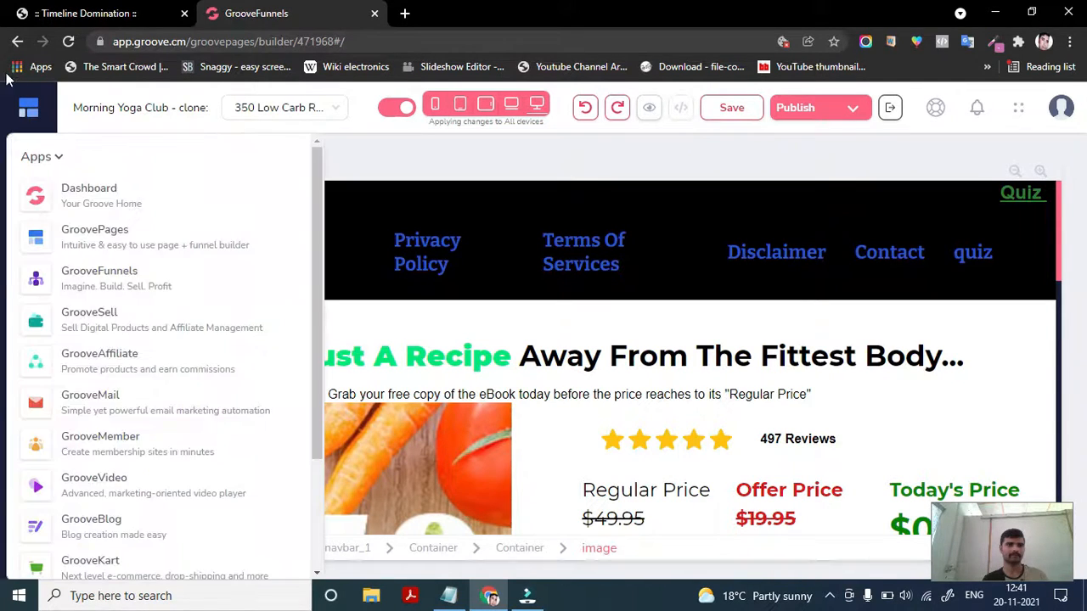
# - Open the editor of the Digitalmarketo site from the GroovePages sites list
pyautogui.moveTo(28, 107)
pyautogui.click(189, 235)
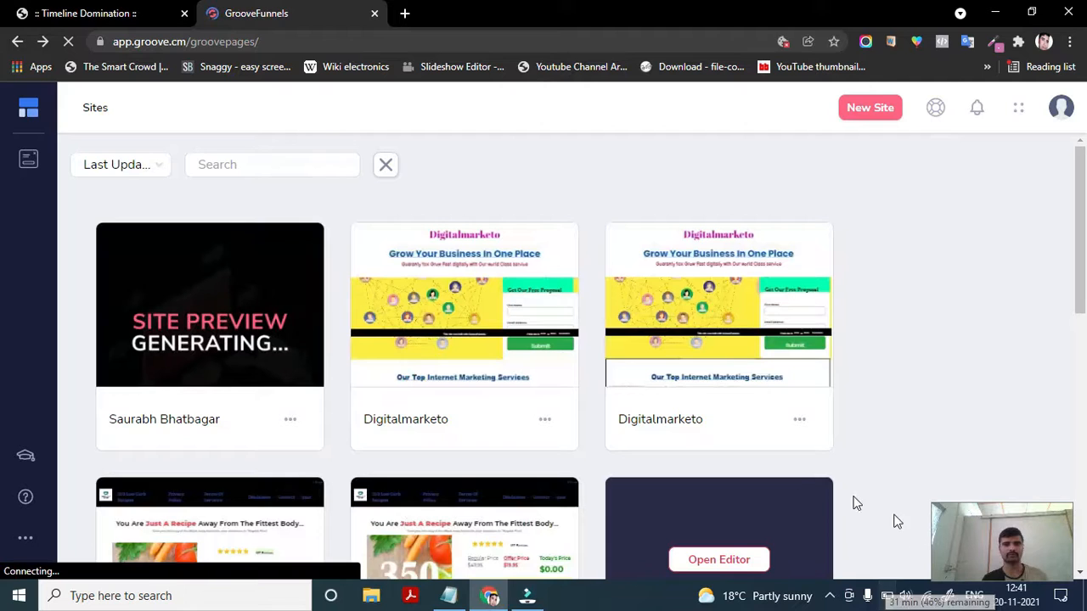
pyautogui.scroll(-1, 365, 480)
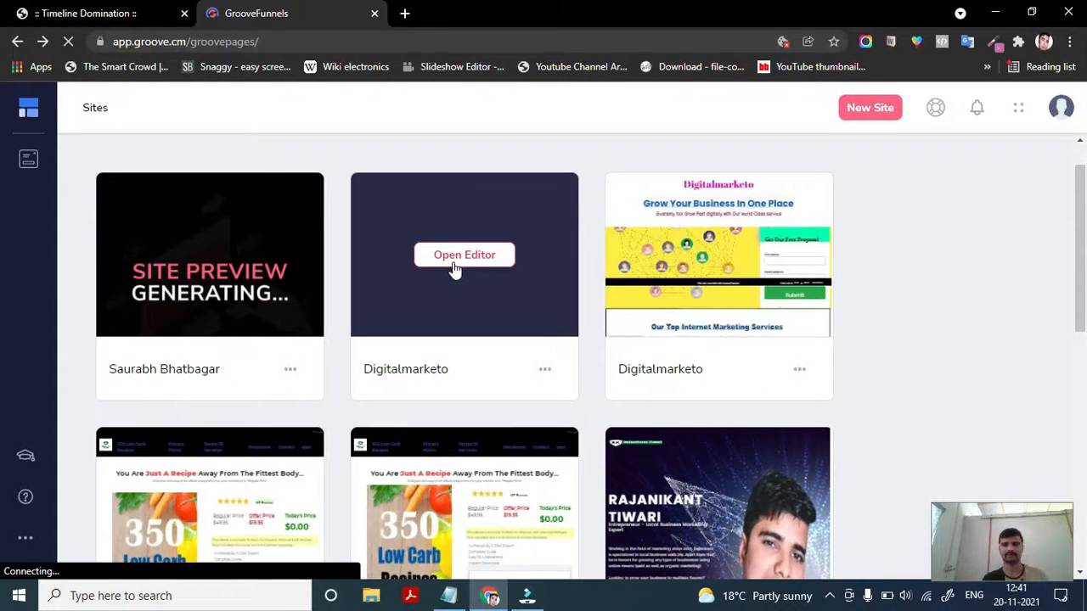
pyautogui.click(454, 265)
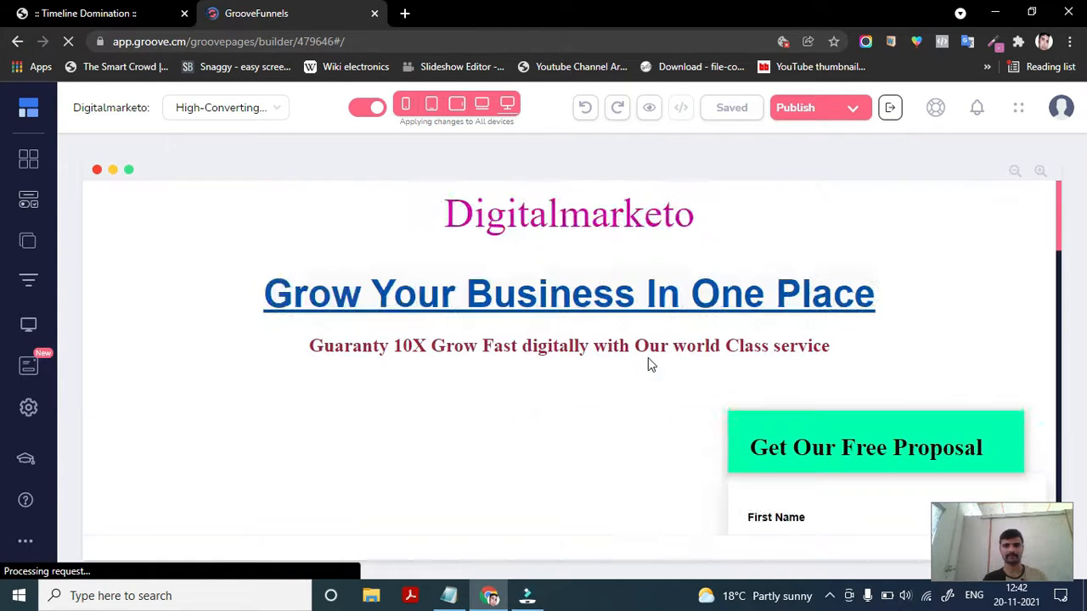
# - Switch to mobile view and browse the Digitalmarketo page down to the footer
pyautogui.scroll(-1, 514, 381)
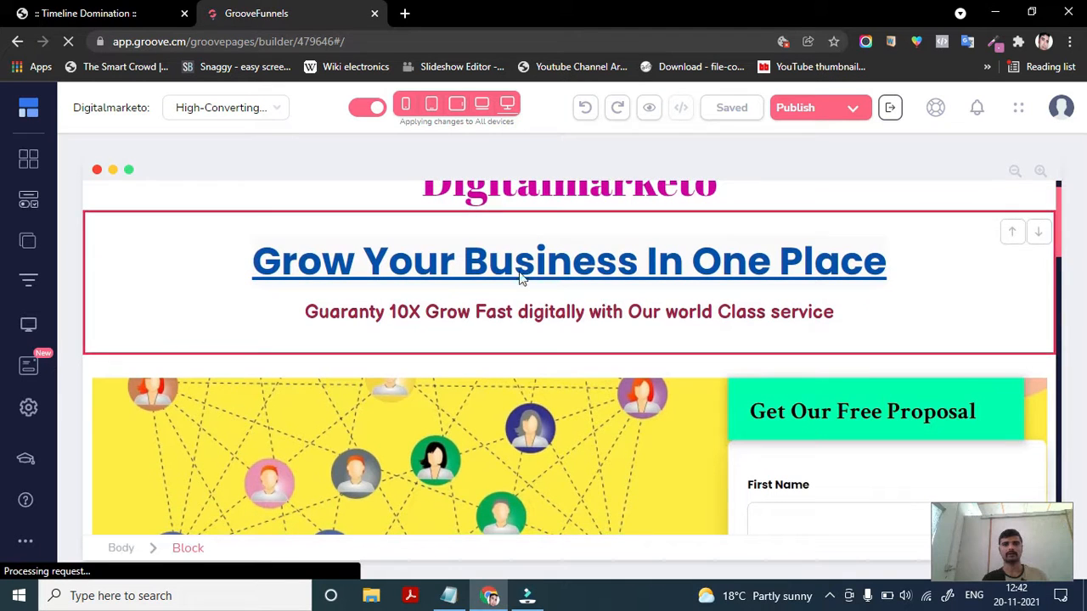
pyautogui.click(405, 105)
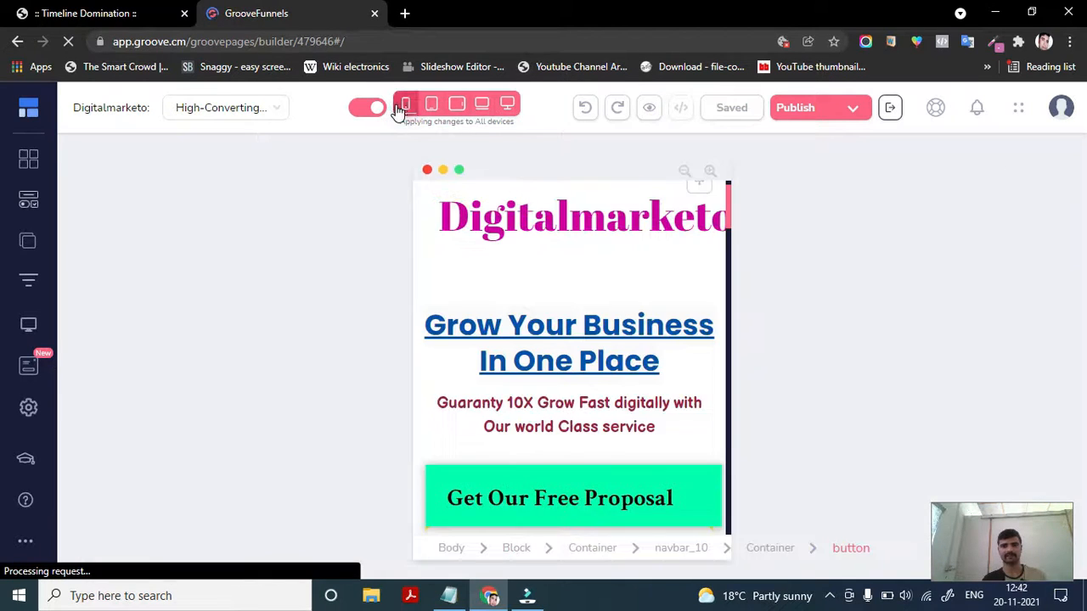
pyautogui.scroll(1, 574, 357)
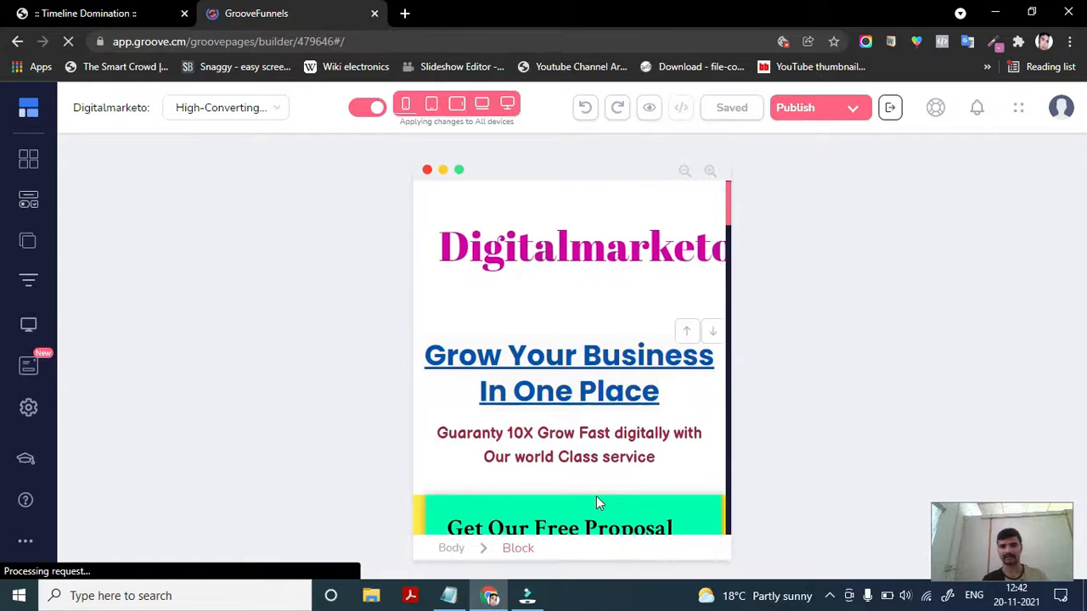
pyautogui.scroll(-3, 596, 499)
pyautogui.scroll(-5, 596, 496)
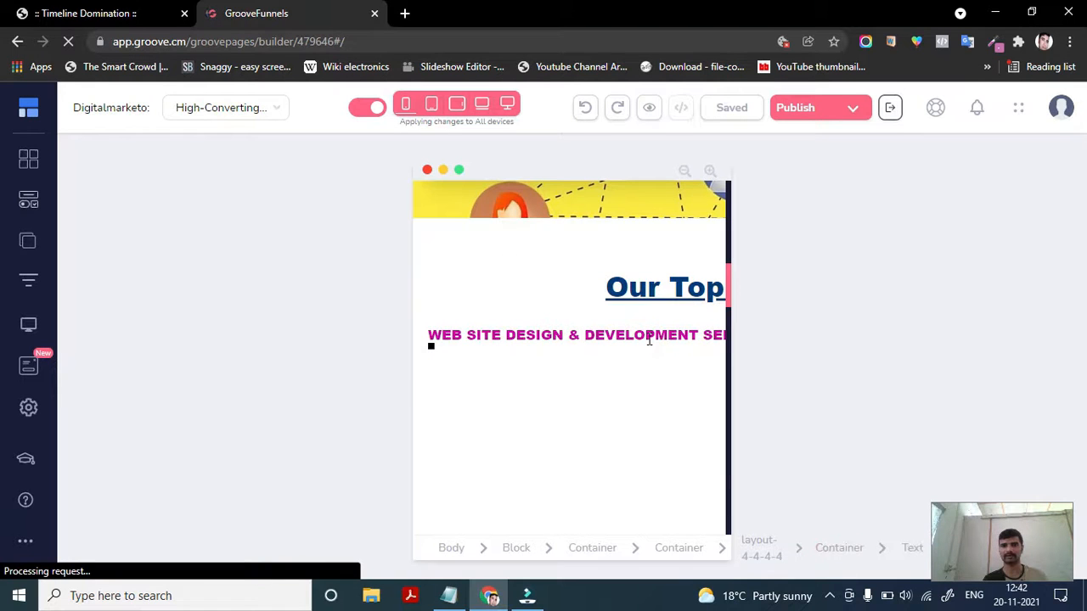
pyautogui.scroll(-8, 594, 417)
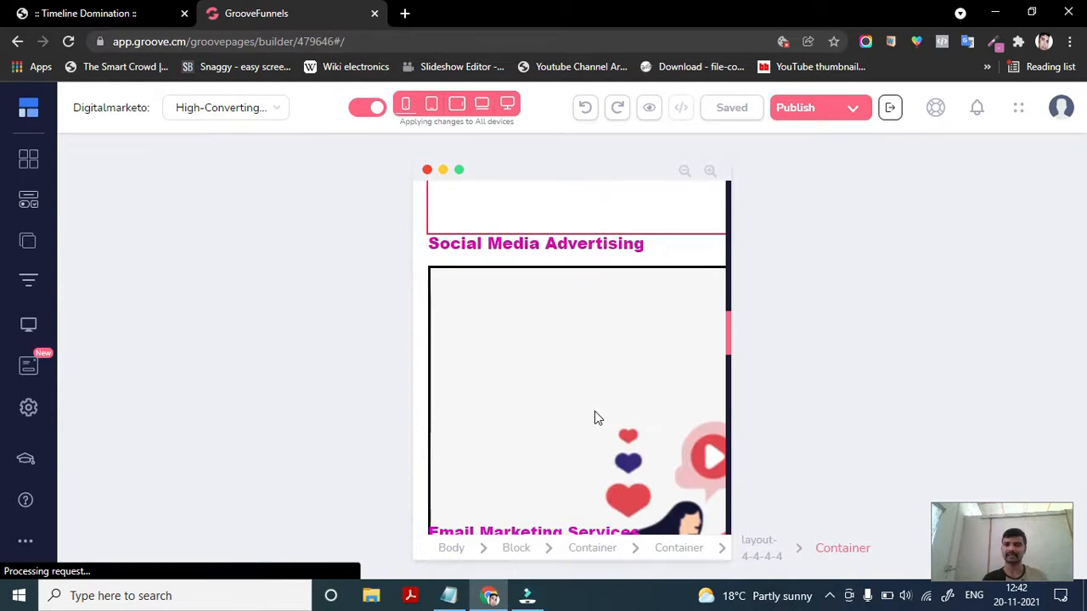
pyautogui.scroll(-10, 595, 417)
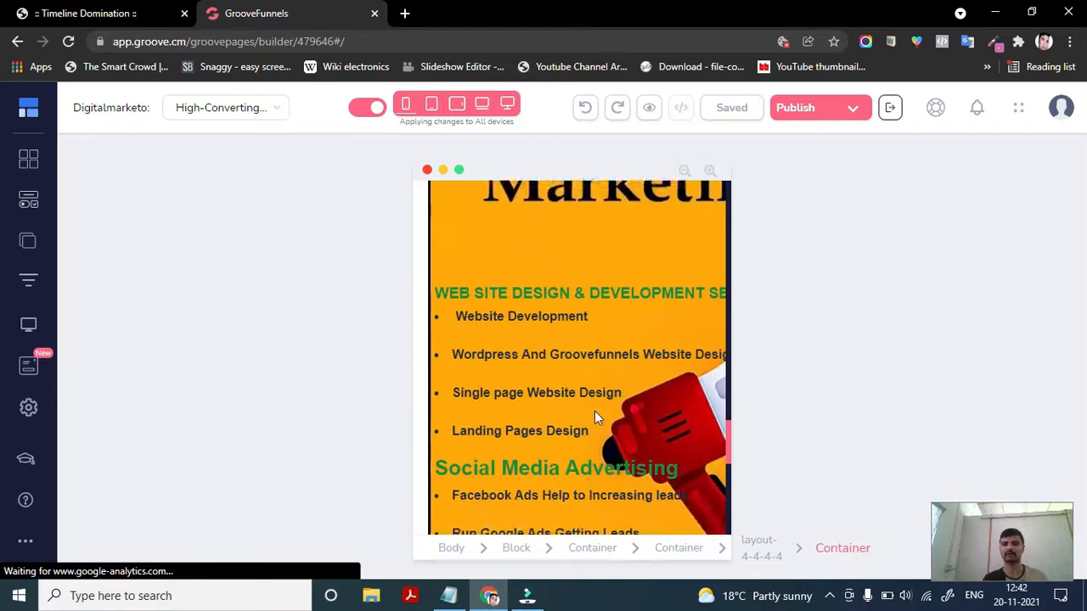
pyautogui.scroll(-5, 594, 417)
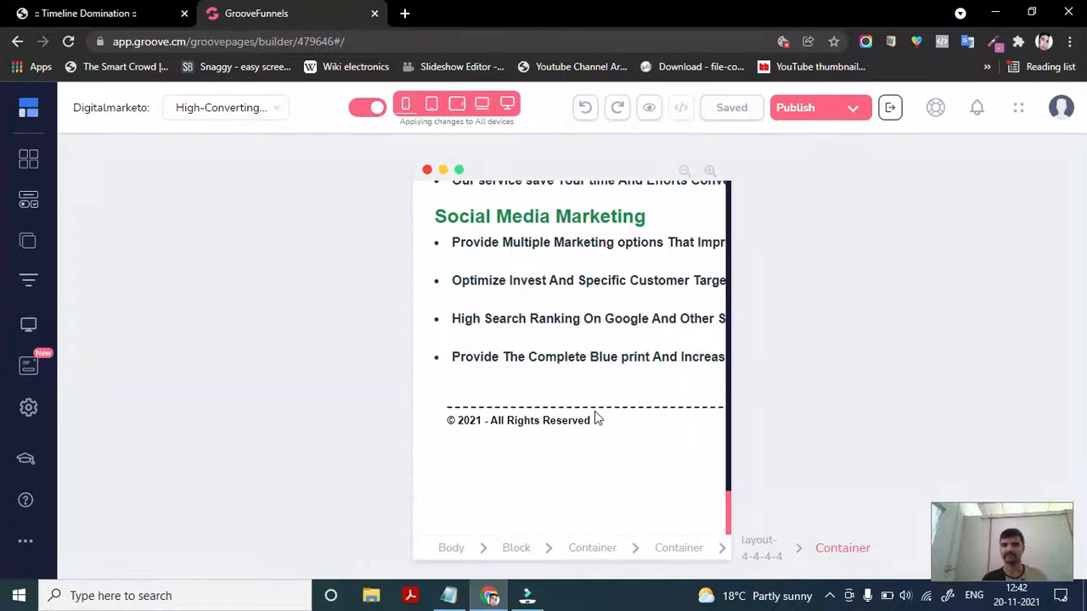
# - Scroll back to the top of the mobile page and turn off the all-devices option so changes apply to mobile only
pyautogui.scroll(12, 594, 417)
pyautogui.scroll(10, 594, 417)
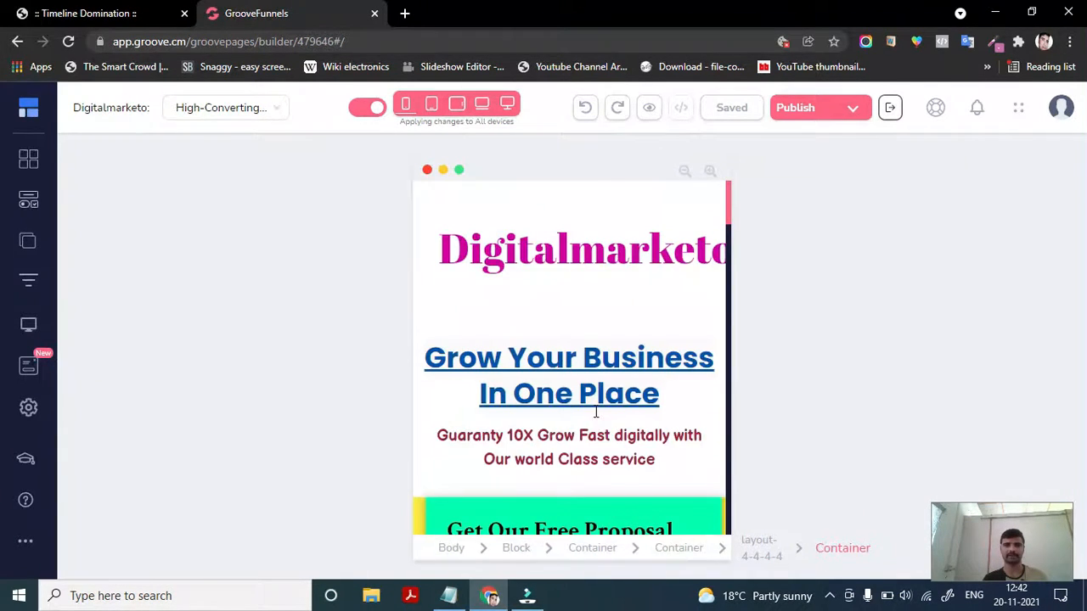
pyautogui.click(374, 109)
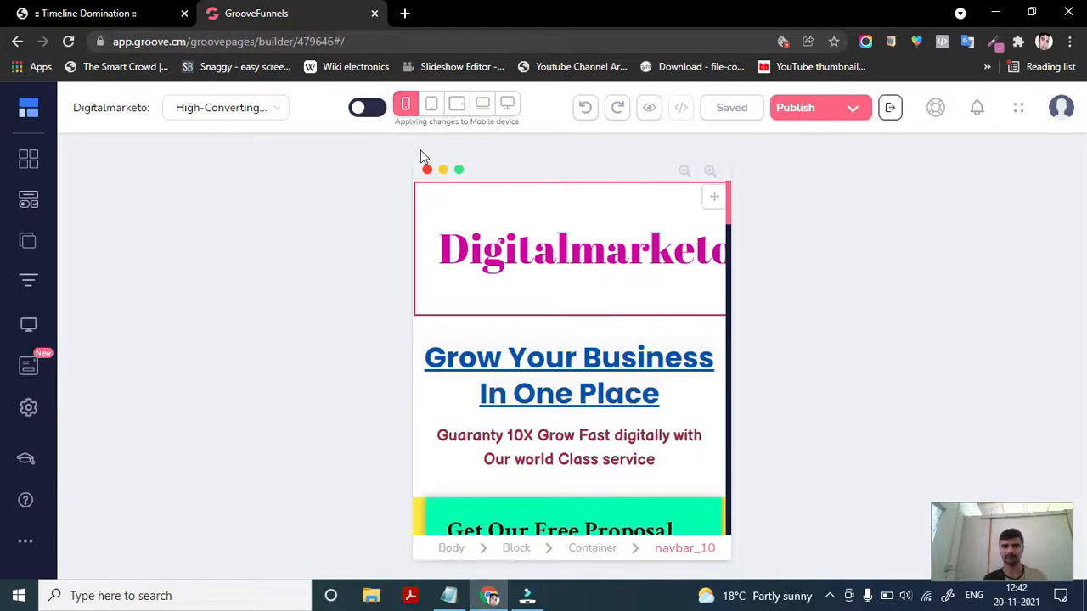
# - Select the Digitalmarketo logo element and compare it in desktop and mobile views
pyautogui.click(491, 316)
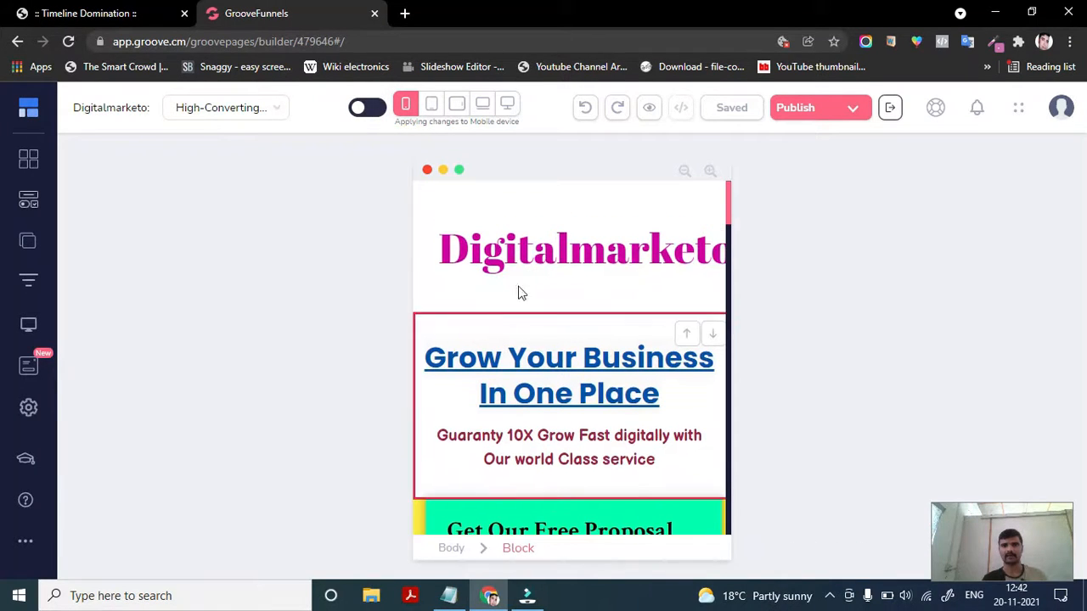
pyautogui.click(555, 262)
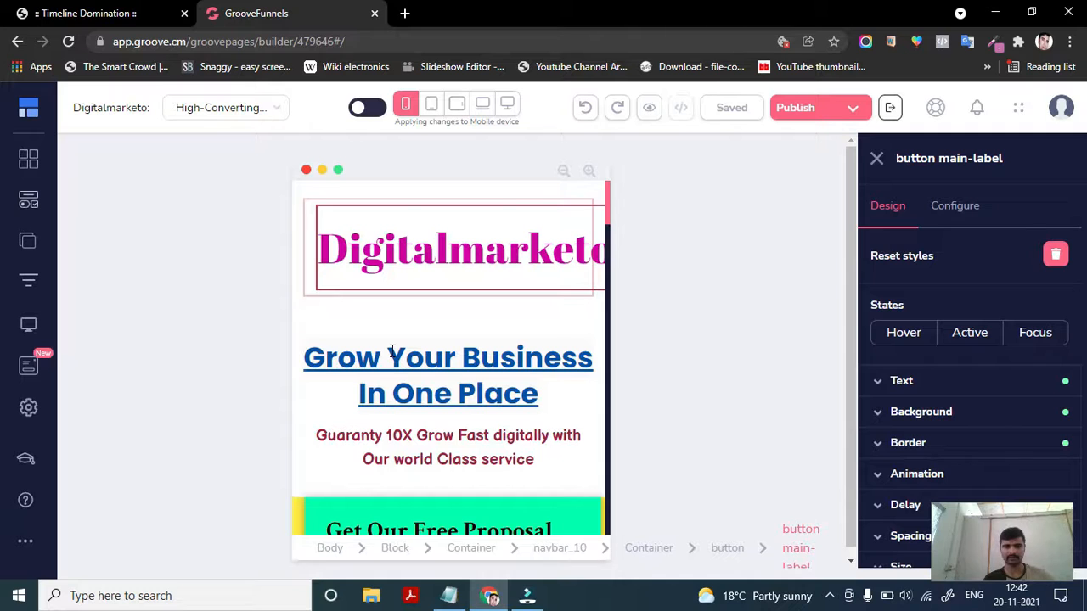
pyautogui.click(508, 102)
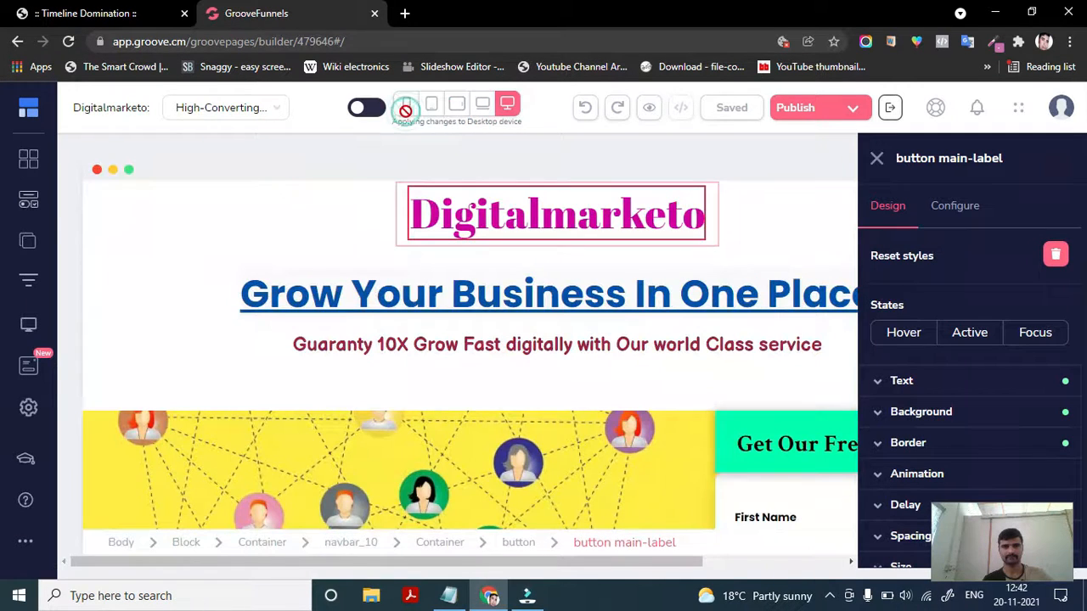
pyautogui.click(406, 105)
pyautogui.scroll(-2, 434, 443)
pyautogui.scroll(2, 434, 444)
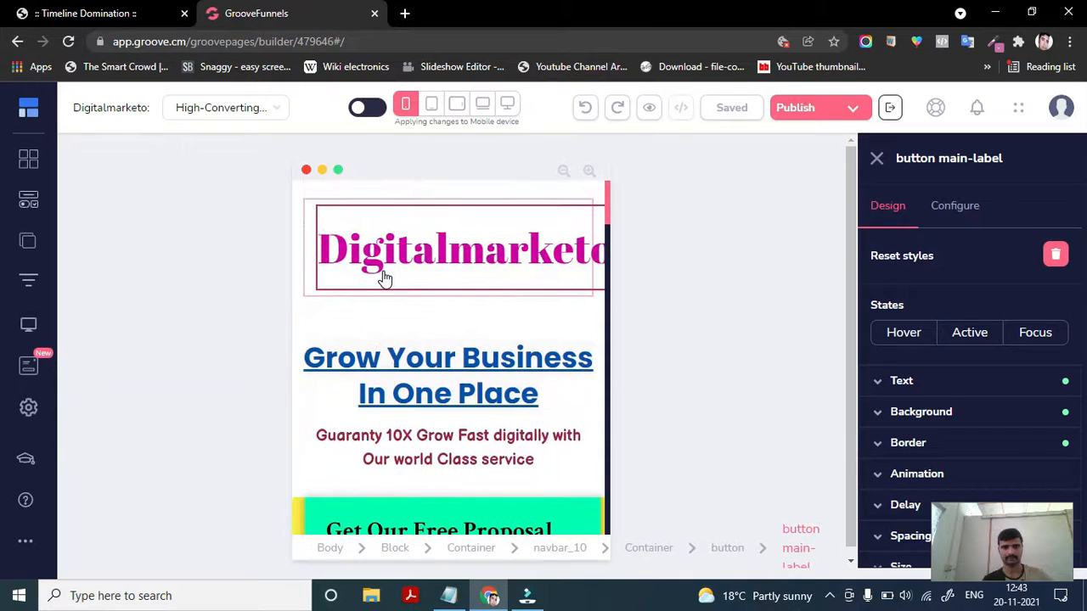
# - Select the main headline and logo elements in mobile view, then scroll down through the page sections
pyautogui.click(411, 378)
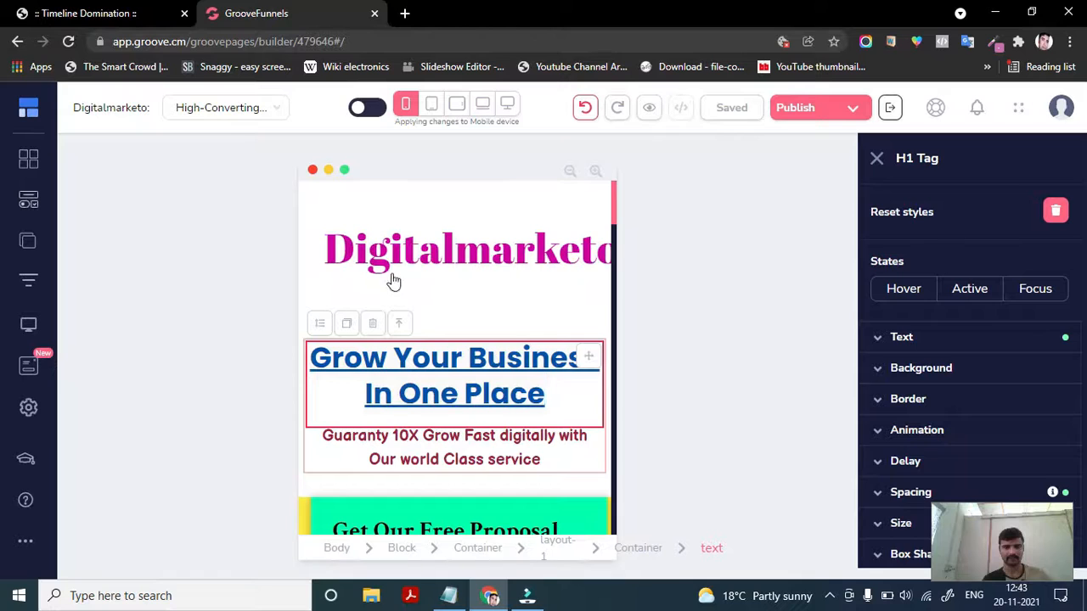
pyautogui.click(356, 255)
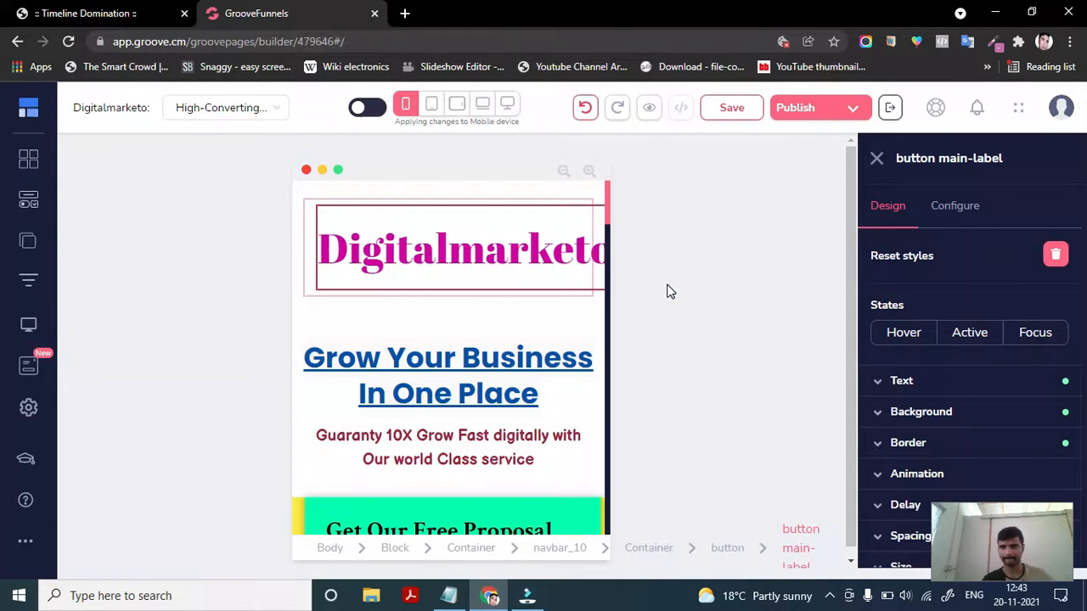
pyautogui.scroll(-2, 929, 382)
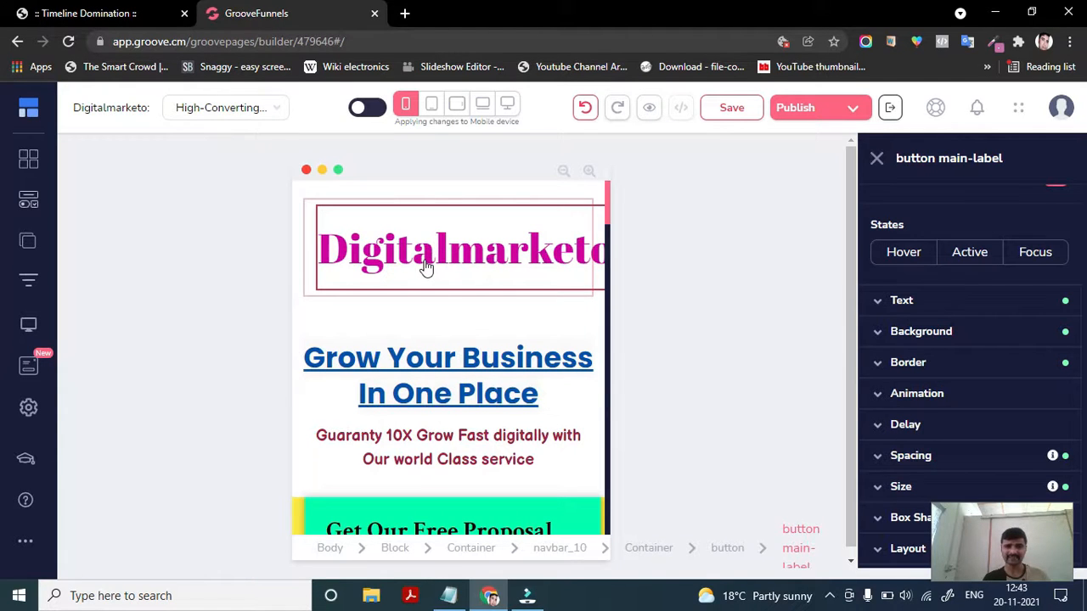
pyautogui.click(417, 369)
pyautogui.scroll(-5, 413, 433)
pyautogui.scroll(-2, 414, 433)
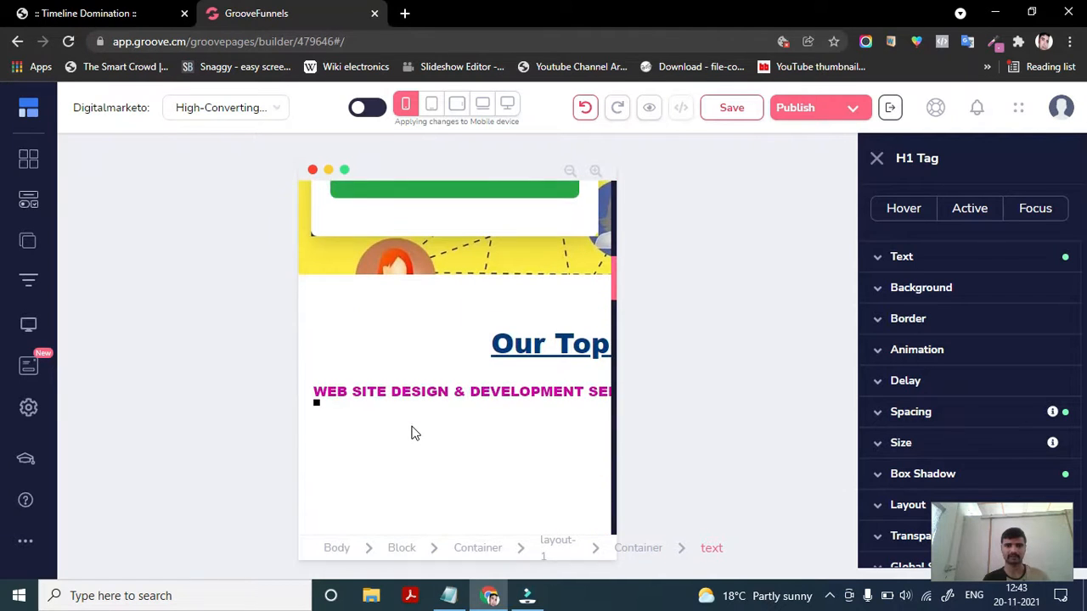
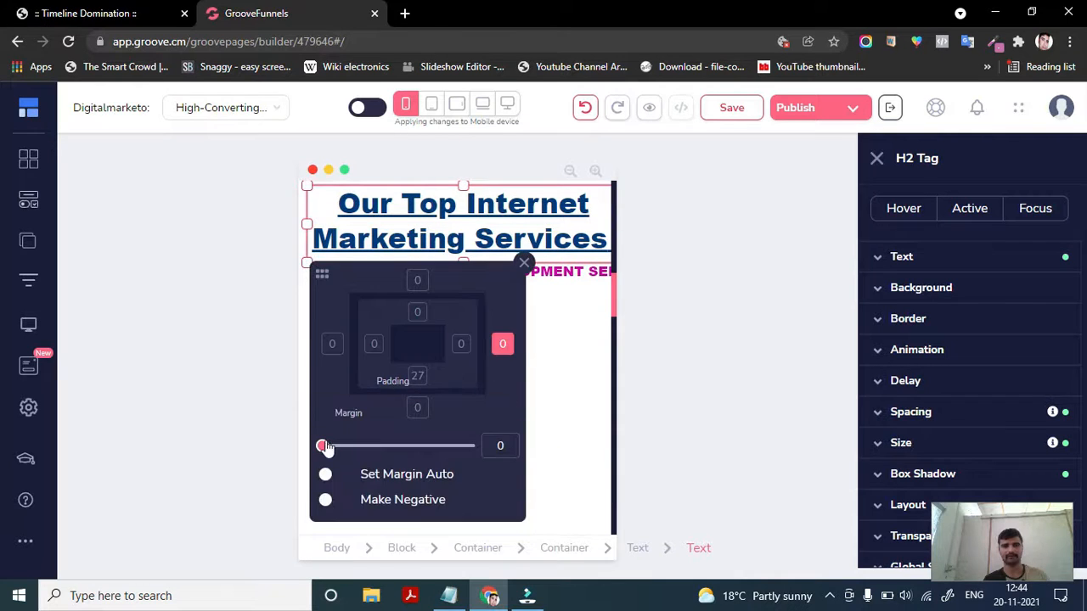
# - Close the headline's spacing editor
pyautogui.moveTo(323, 446)
pyautogui.mouseDown()
pyautogui.moveTo(398, 444)
pyautogui.moveTo(313, 459)
pyautogui.mouseUp()
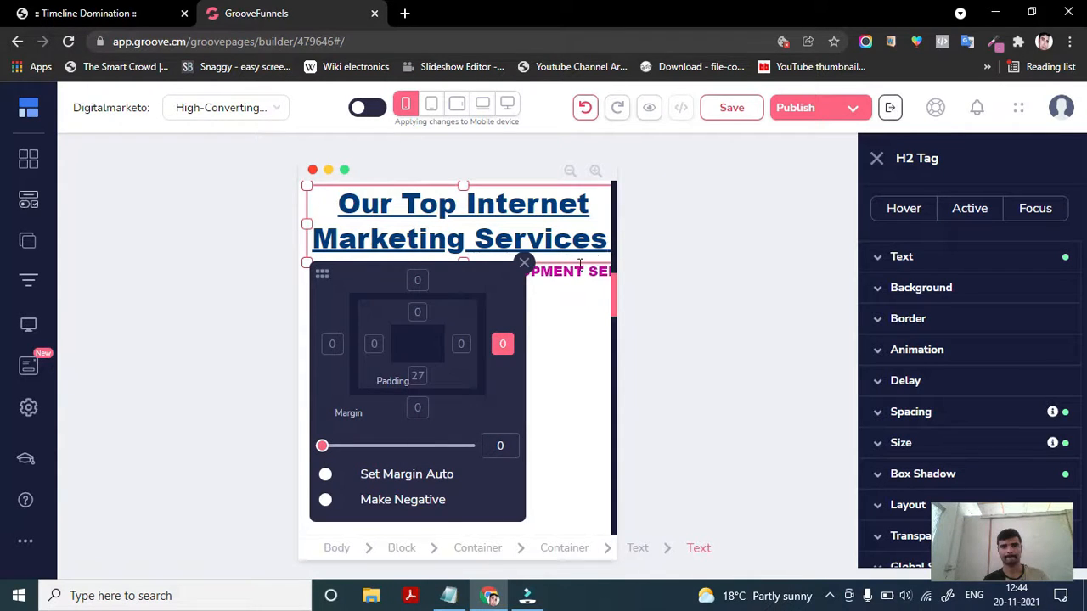
pyautogui.scroll(2, 580, 264)
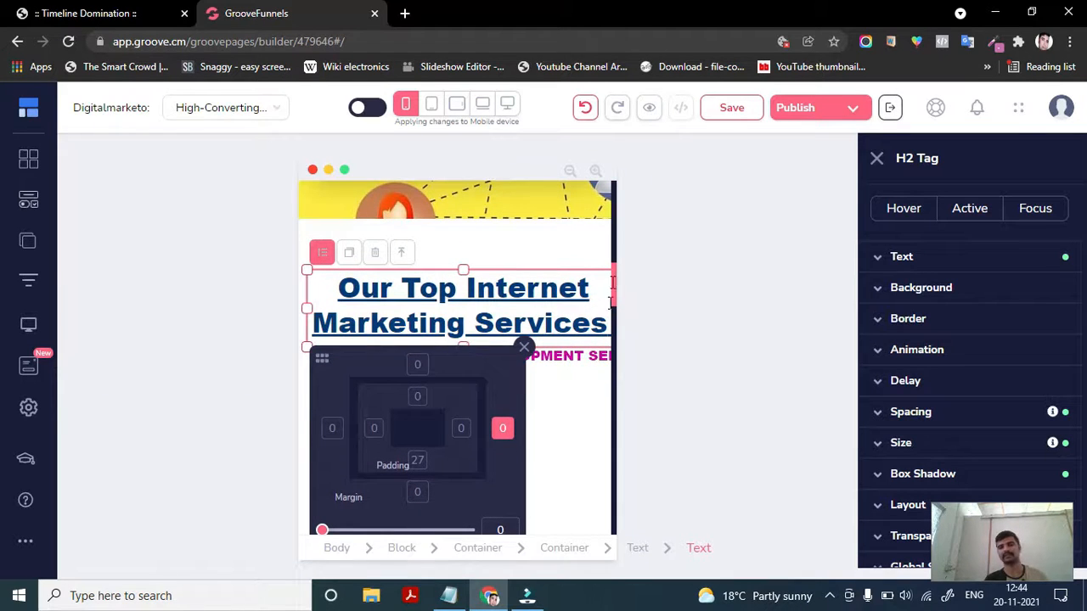
pyautogui.click(540, 293)
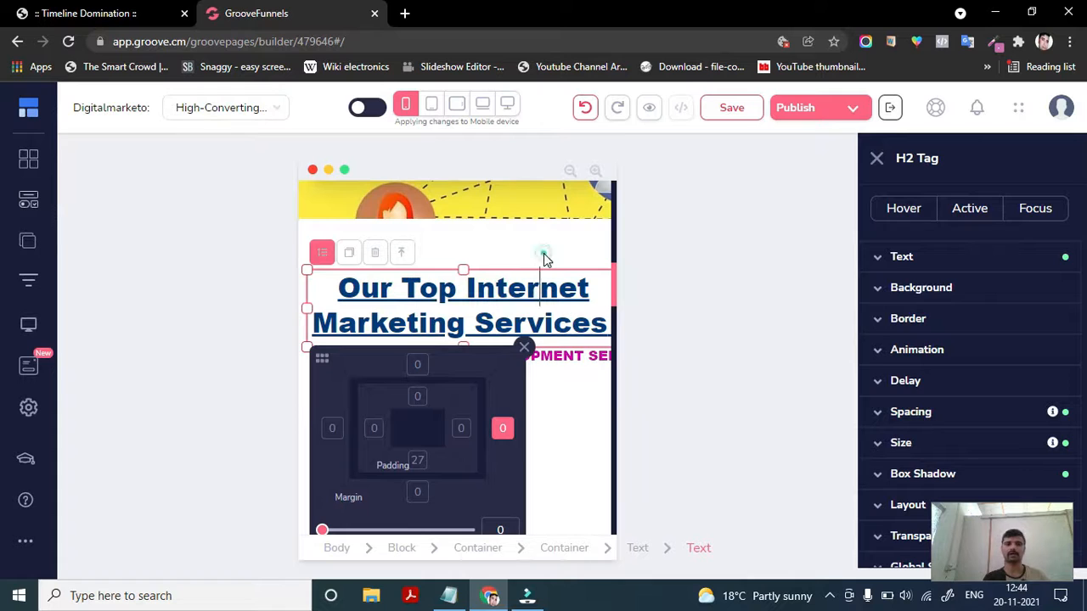
pyautogui.click(523, 334)
pyautogui.scroll(-1, 522, 411)
pyautogui.scroll(1, 522, 411)
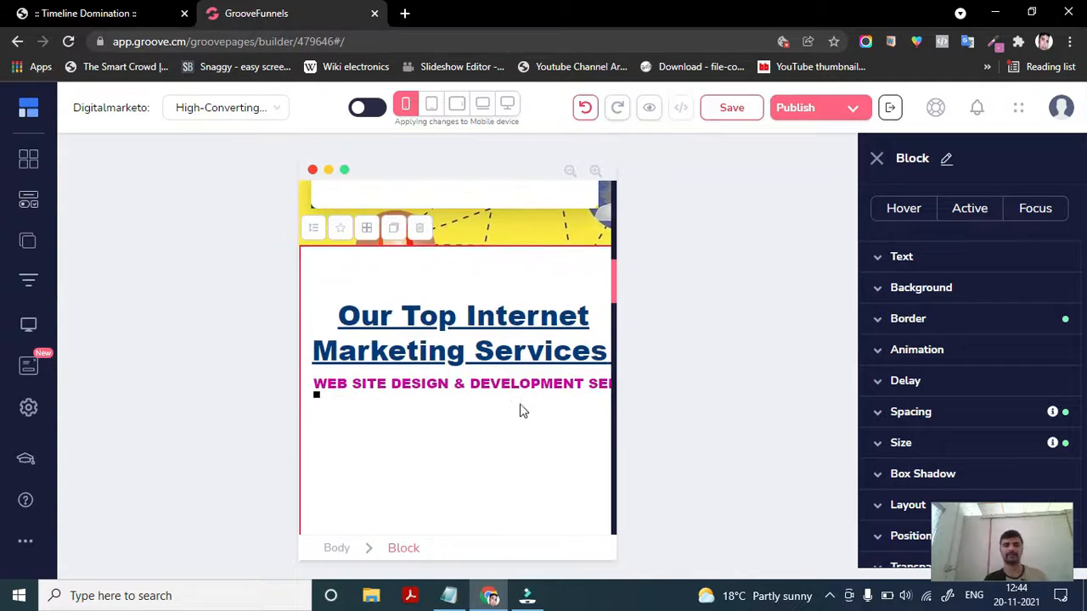
# - Select the main headline and set its layout display to inline-block
pyautogui.click(427, 341)
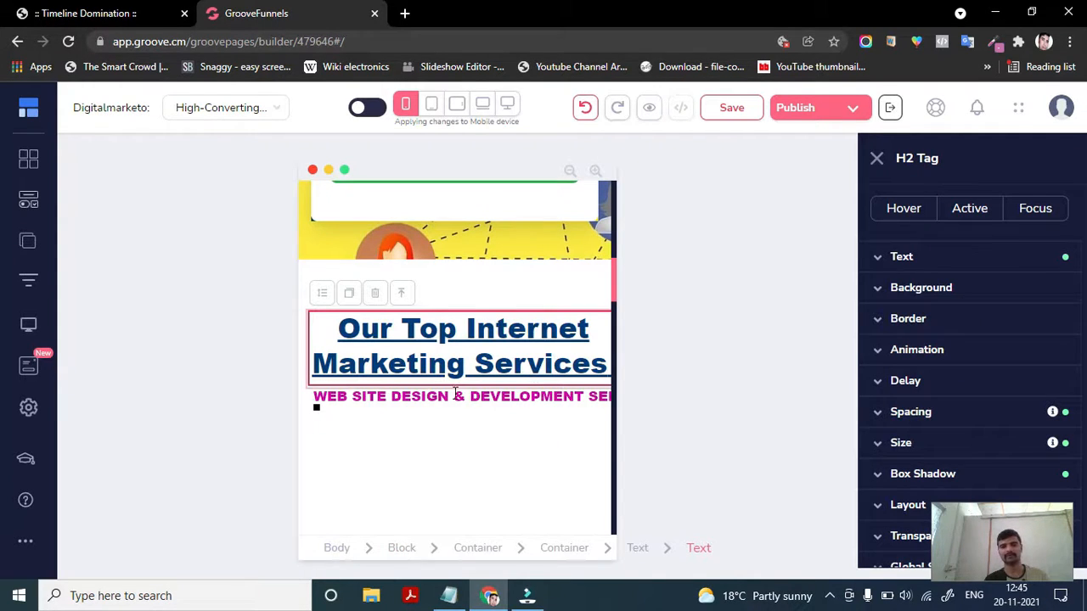
pyautogui.scroll(-1, 464, 367)
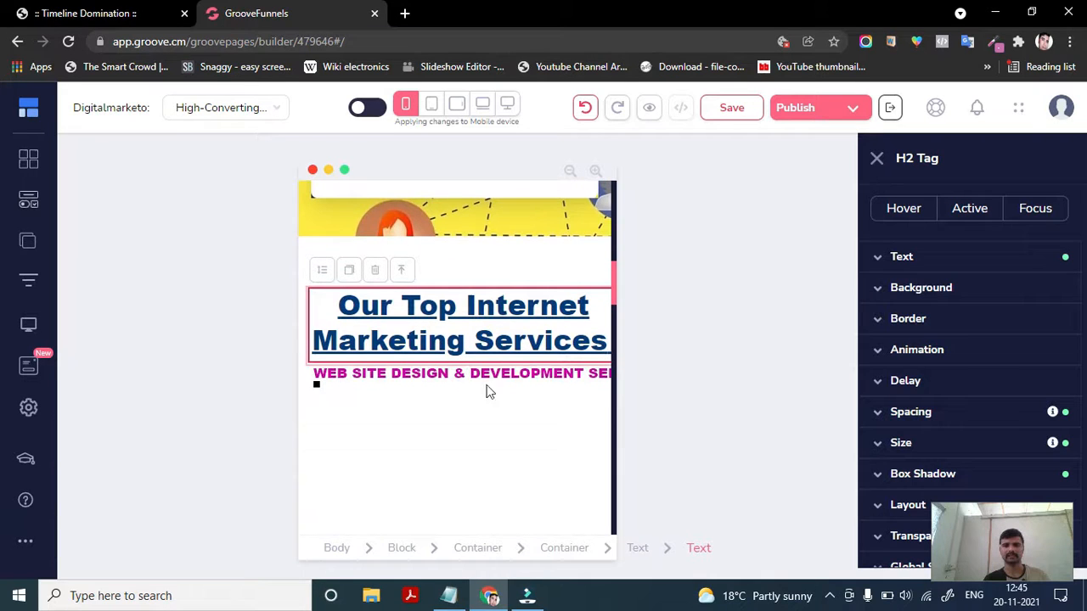
pyautogui.scroll(-1, 502, 417)
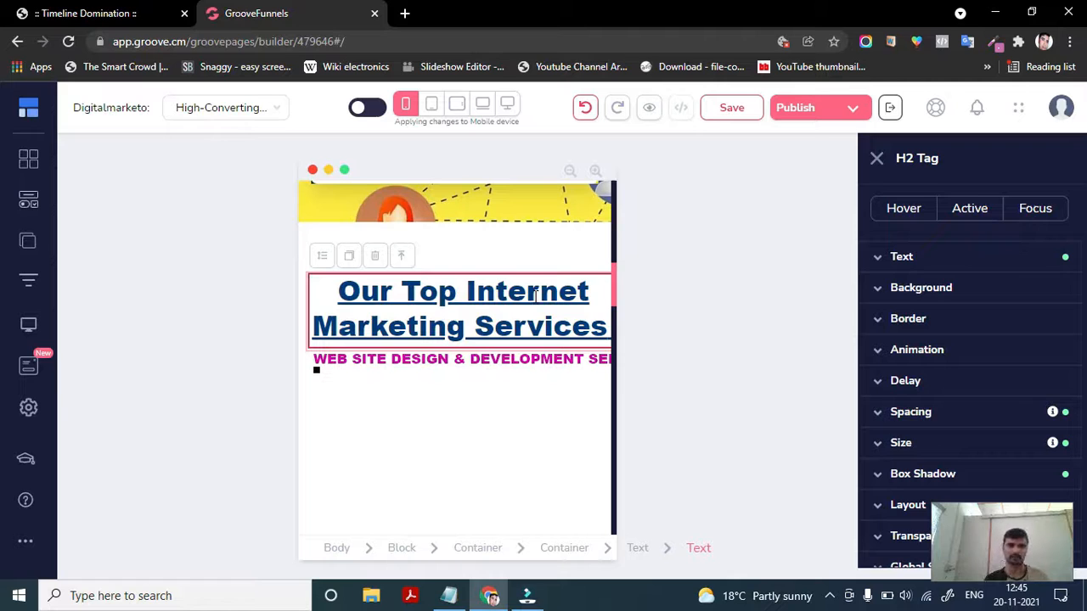
pyautogui.scroll(-1, 914, 418)
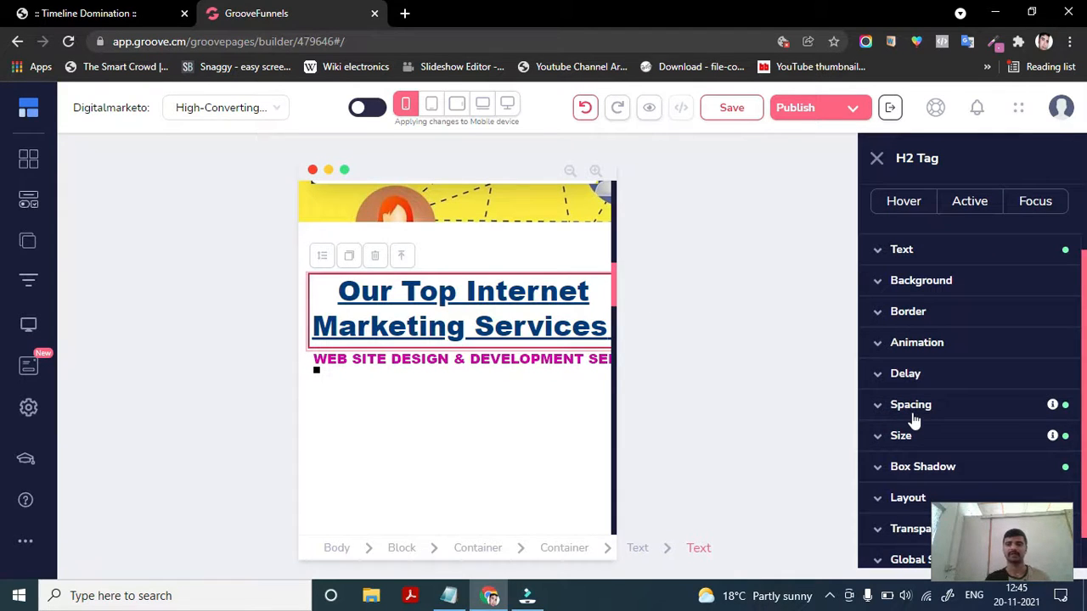
pyautogui.scroll(-1, 922, 468)
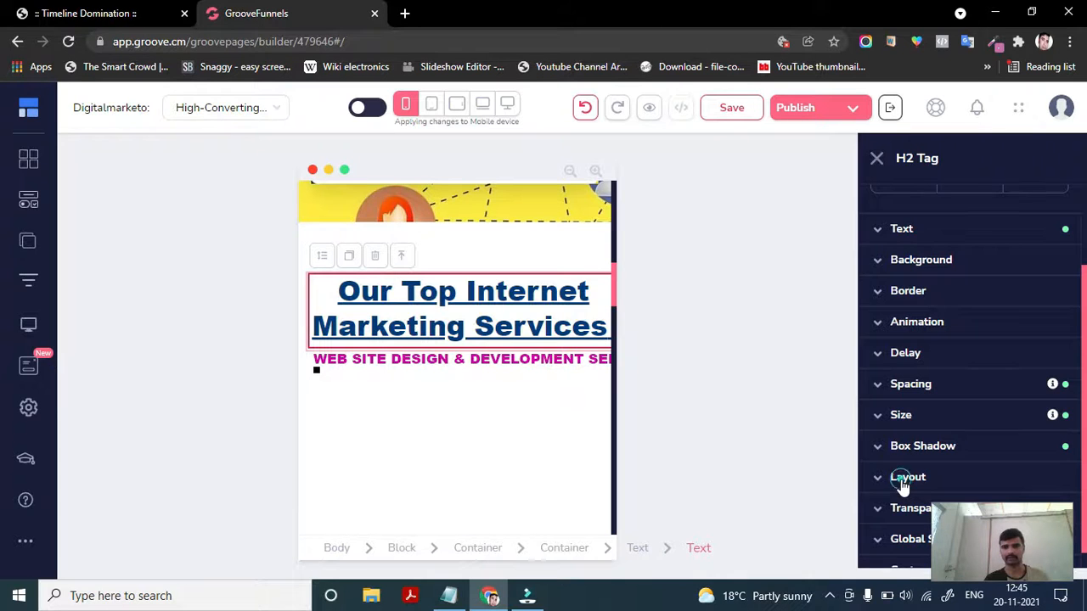
pyautogui.click(903, 480)
pyautogui.scroll(-1, 888, 454)
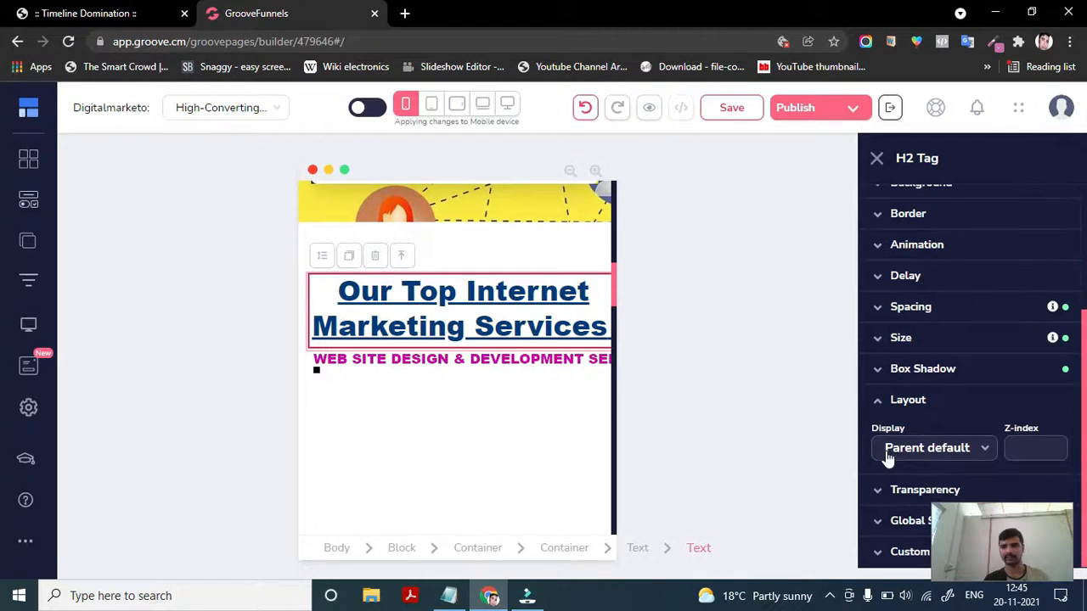
pyautogui.click(902, 451)
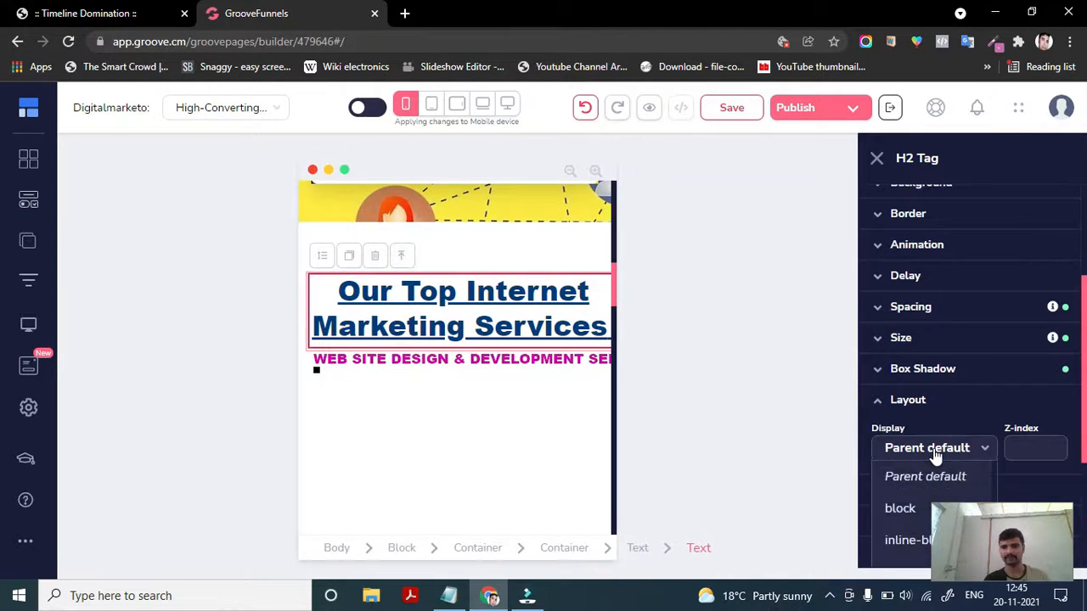
pyautogui.click(899, 514)
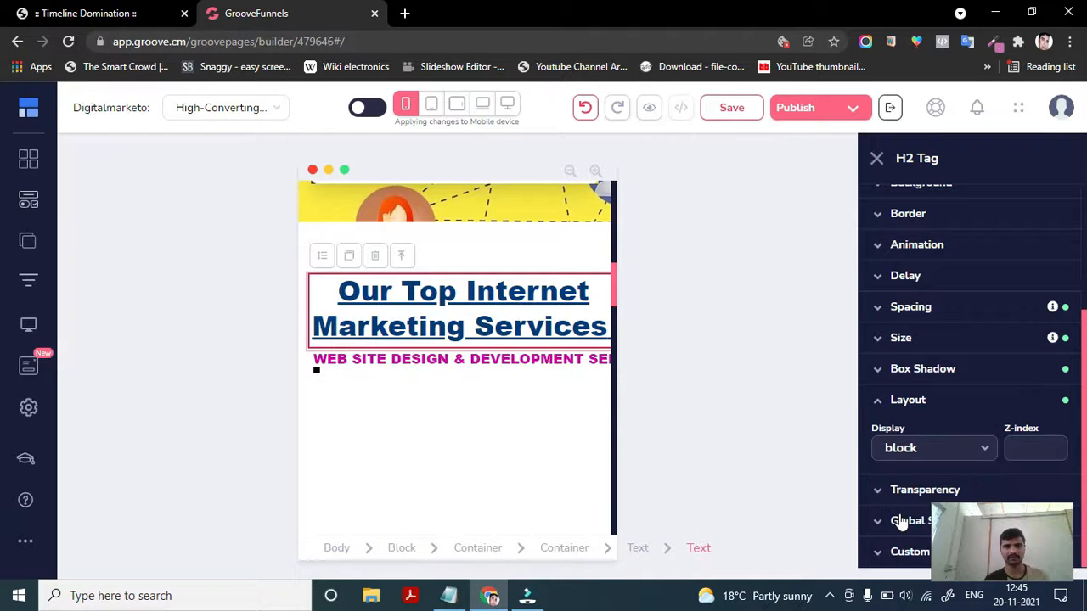
pyautogui.click(921, 454)
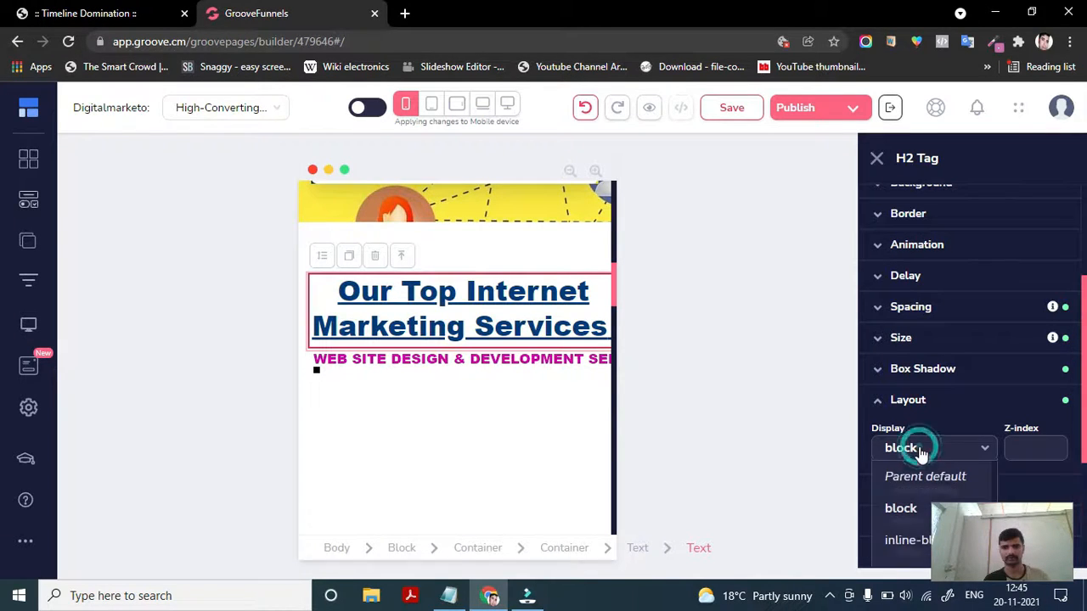
pyautogui.click(890, 543)
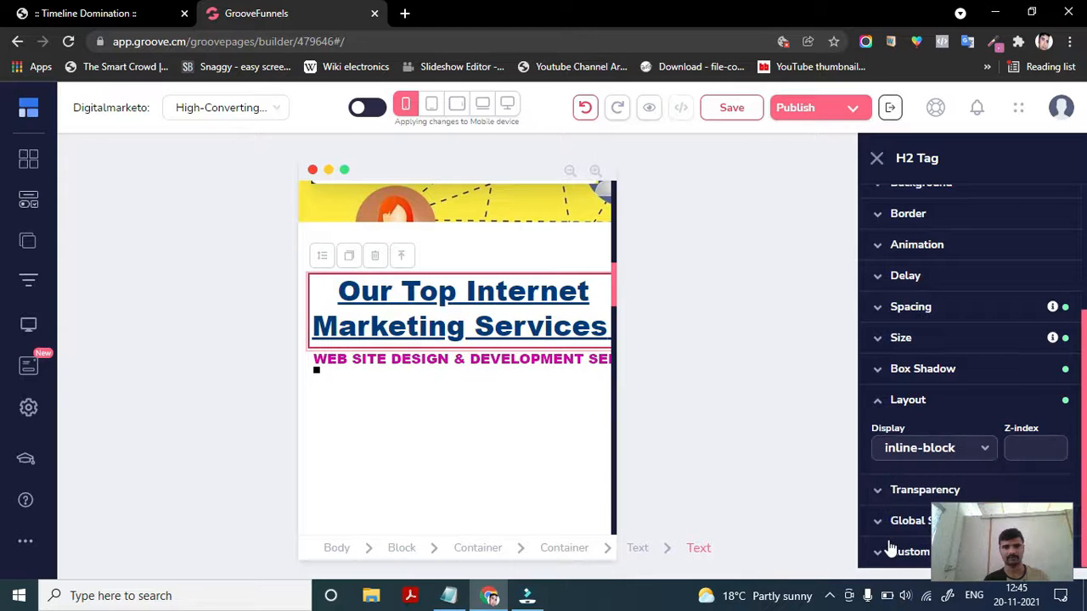
# - Select the headline's parent container and examine its layout settings and the page sections below
pyautogui.click(576, 551)
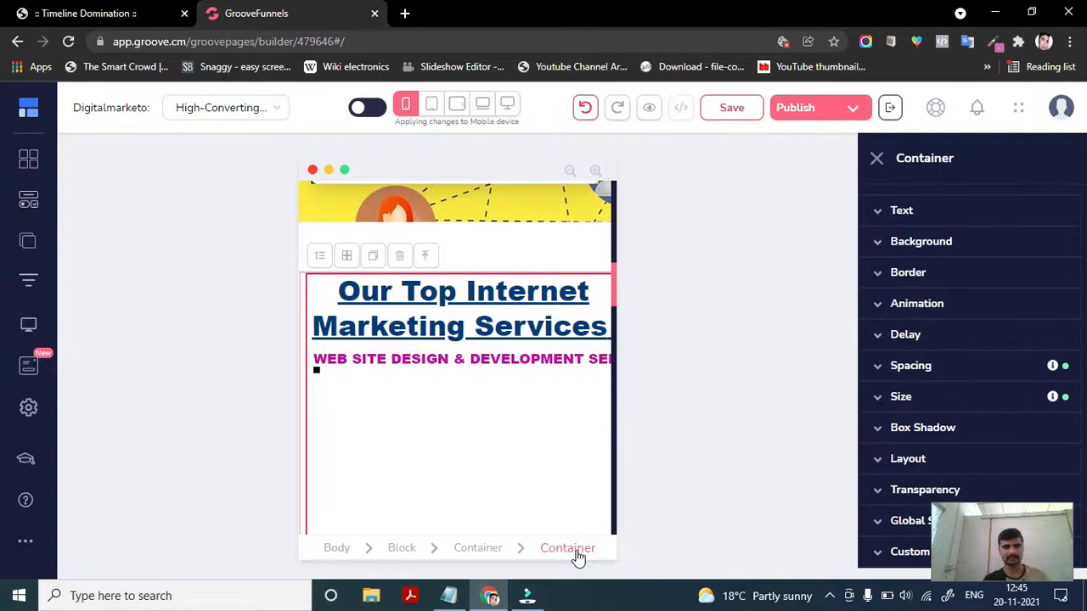
pyautogui.scroll(-1, 429, 525)
pyautogui.scroll(-3, 429, 525)
pyautogui.scroll(3, 430, 522)
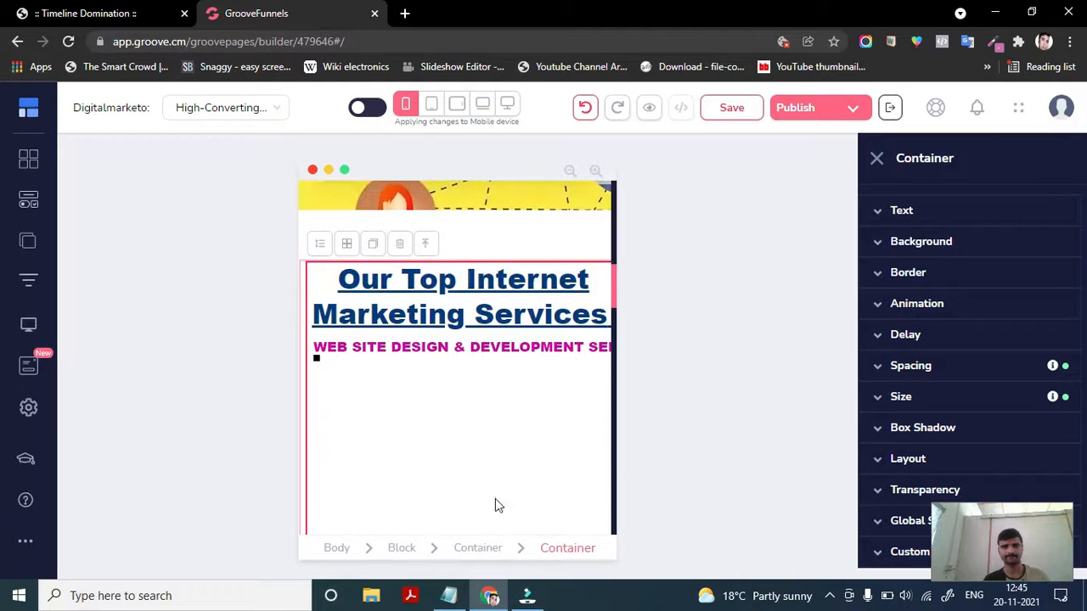
pyautogui.click(905, 459)
pyautogui.scroll(-3, 901, 501)
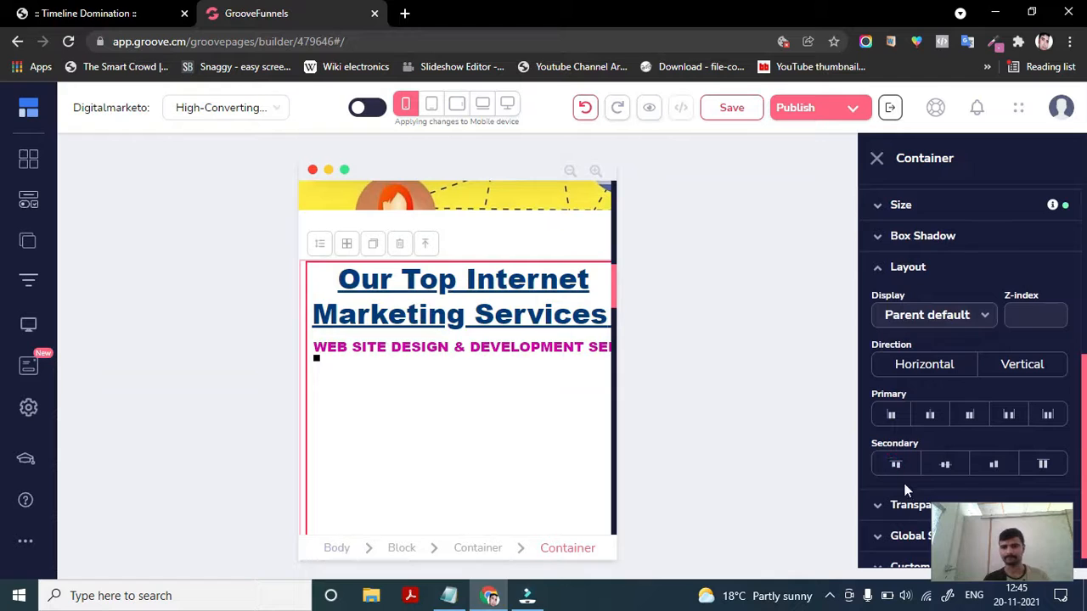
pyautogui.scroll(-1, 905, 501)
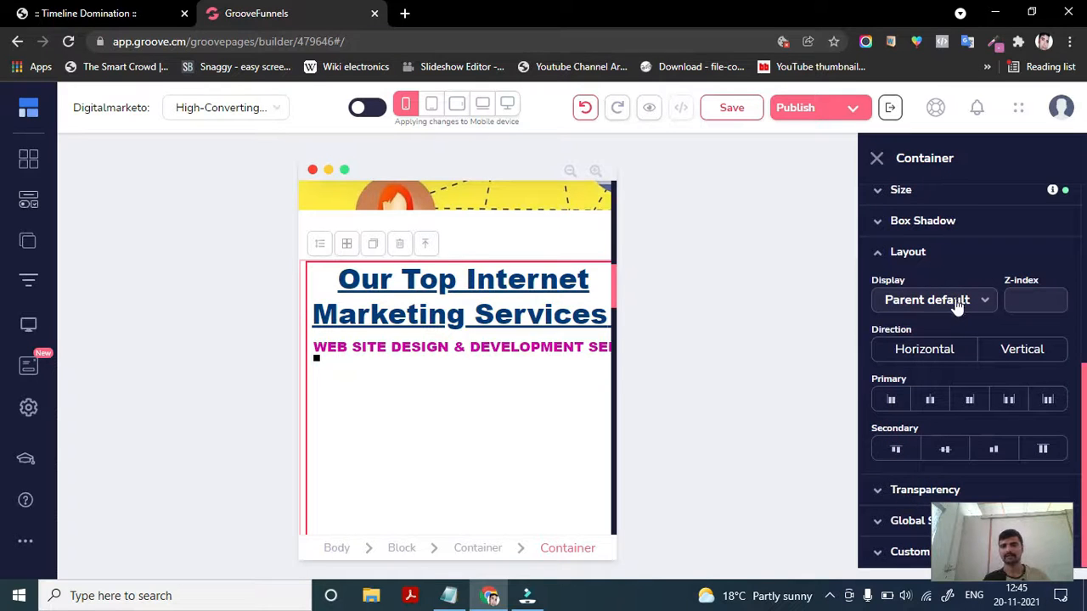
pyautogui.scroll(-2, 463, 403)
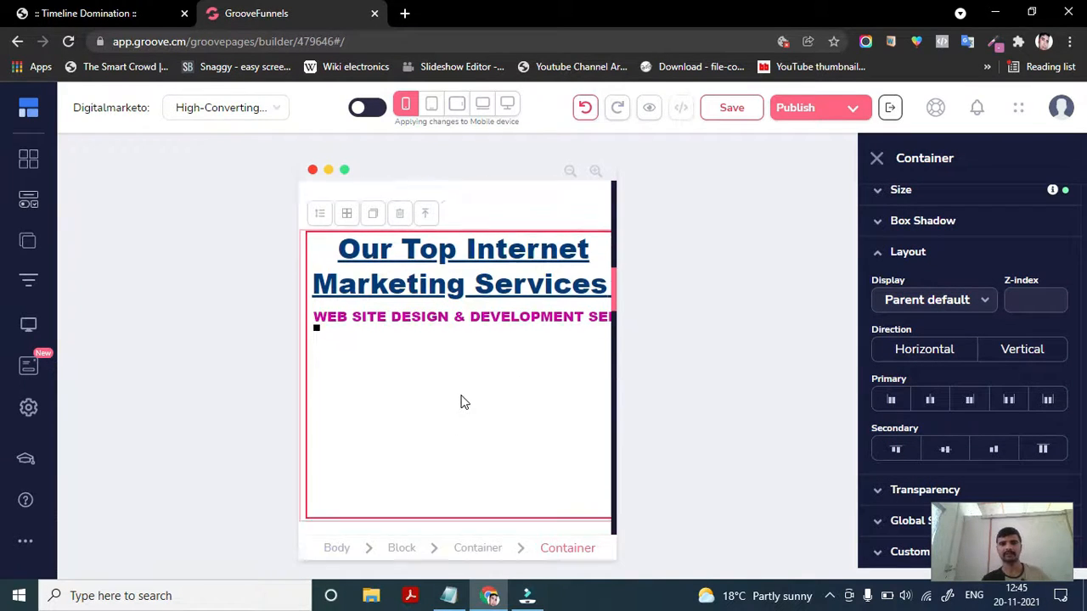
pyautogui.scroll(3, 463, 402)
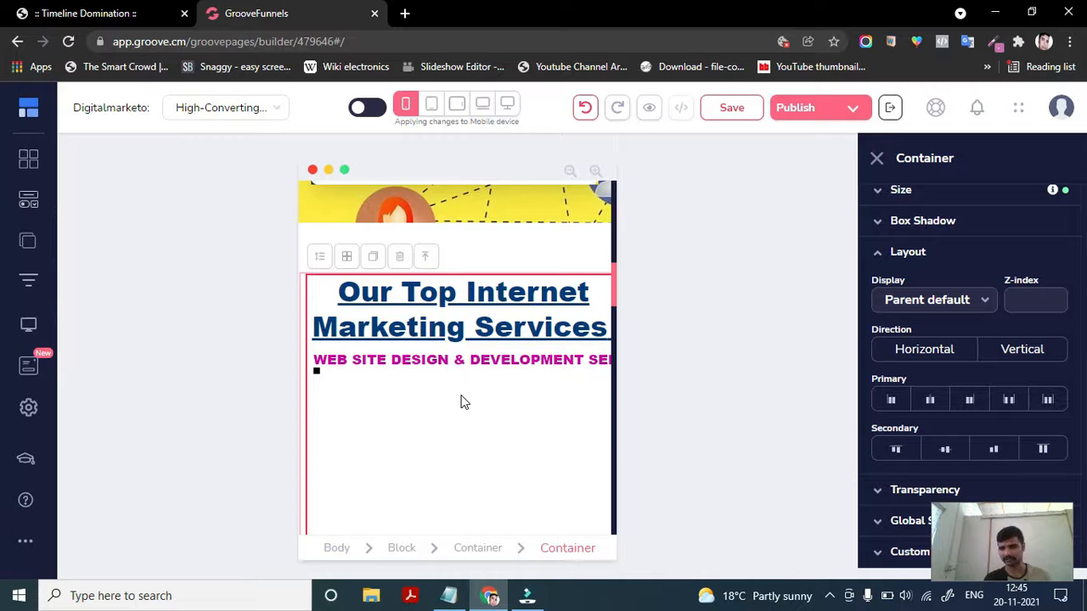
pyautogui.scroll(-10, 482, 434)
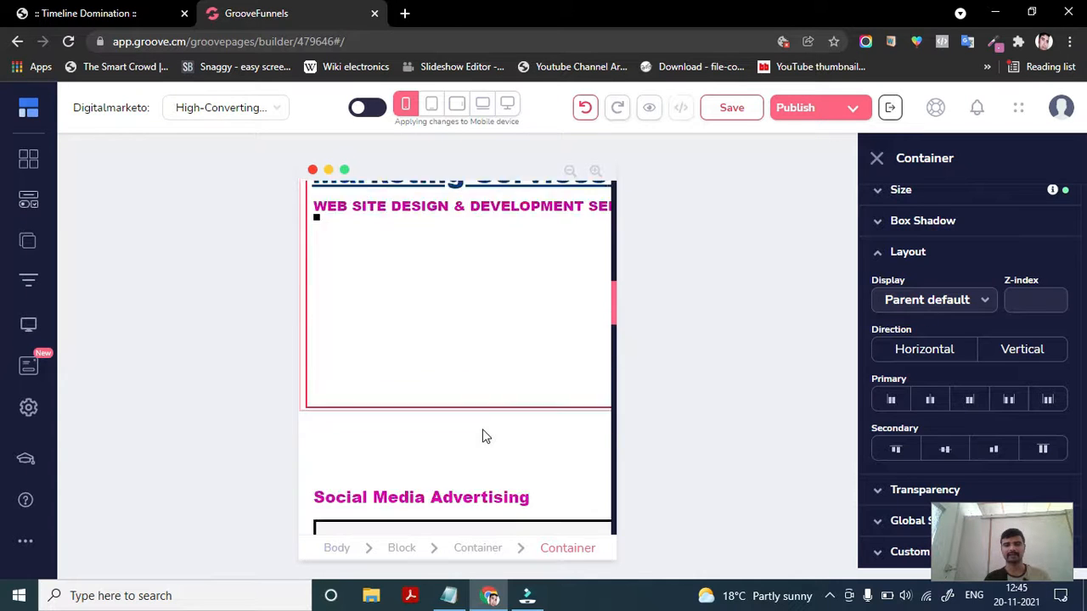
pyautogui.scroll(5, 482, 436)
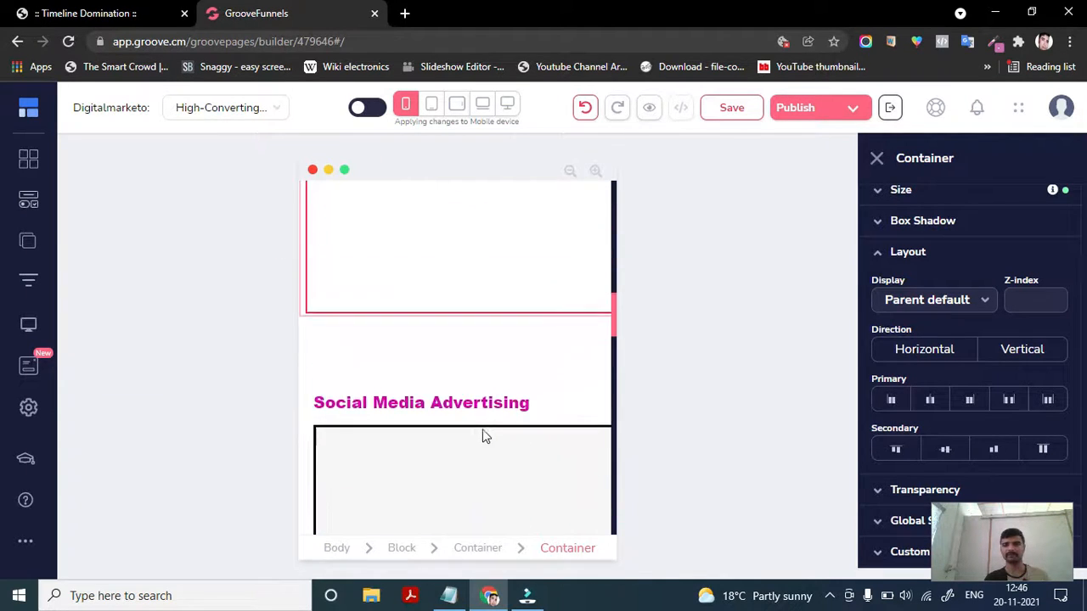
pyautogui.scroll(-2, 405, 504)
pyautogui.scroll(1, 405, 505)
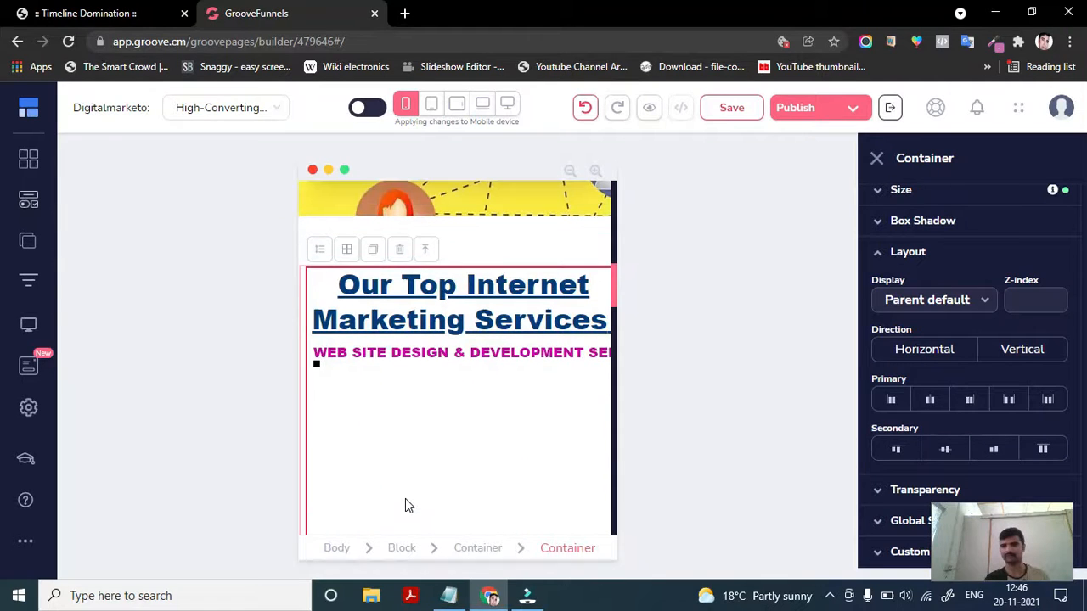
# - Set the container's layout to flex with vertical direction and centred primary and secondary alignment
pyautogui.click(931, 401)
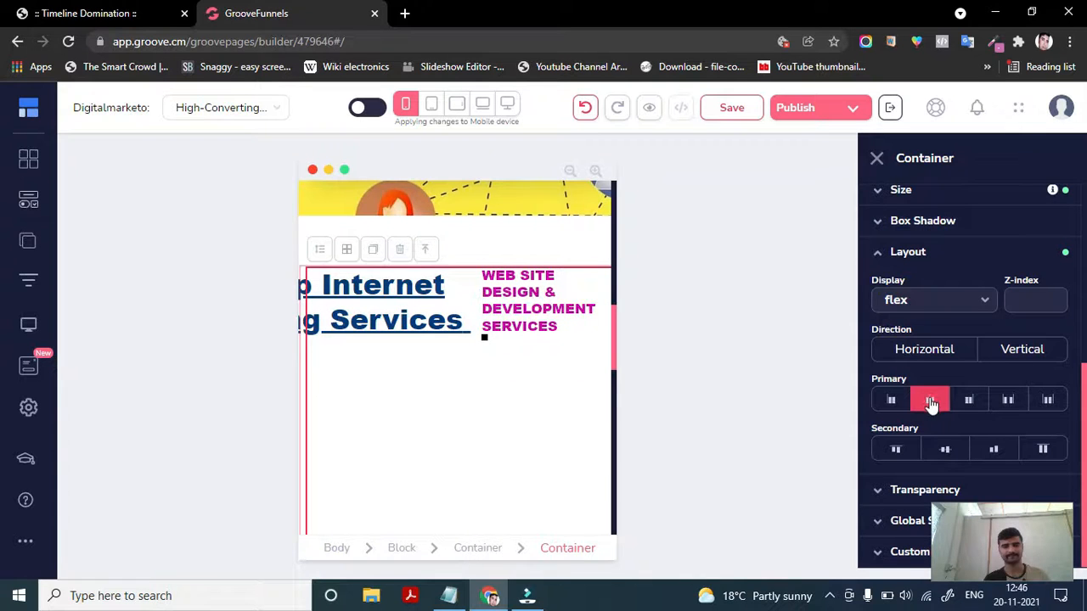
pyautogui.click(920, 355)
pyautogui.click(1023, 355)
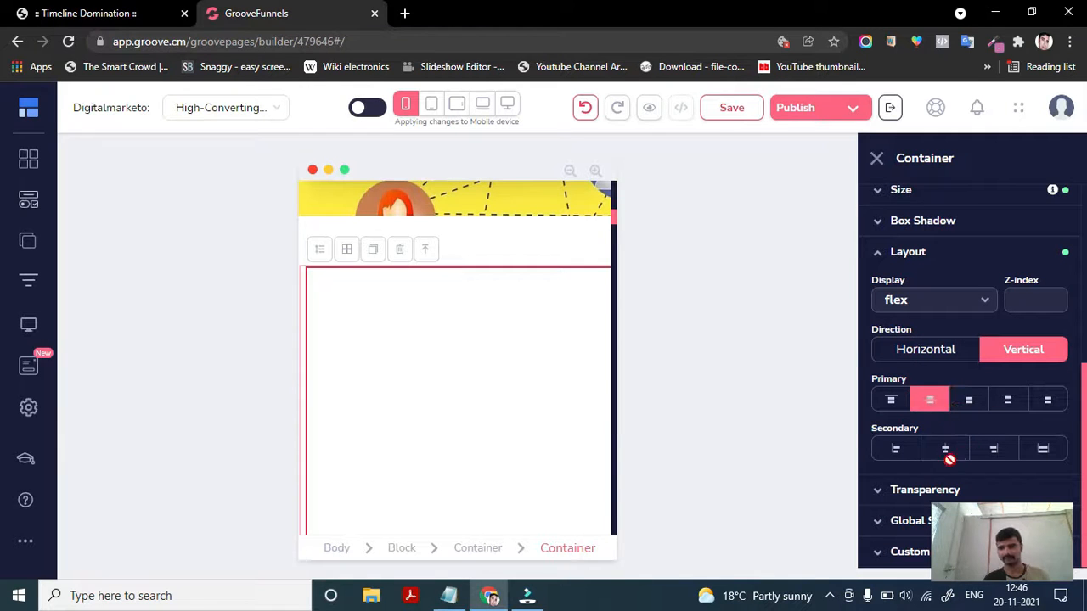
pyautogui.click(944, 450)
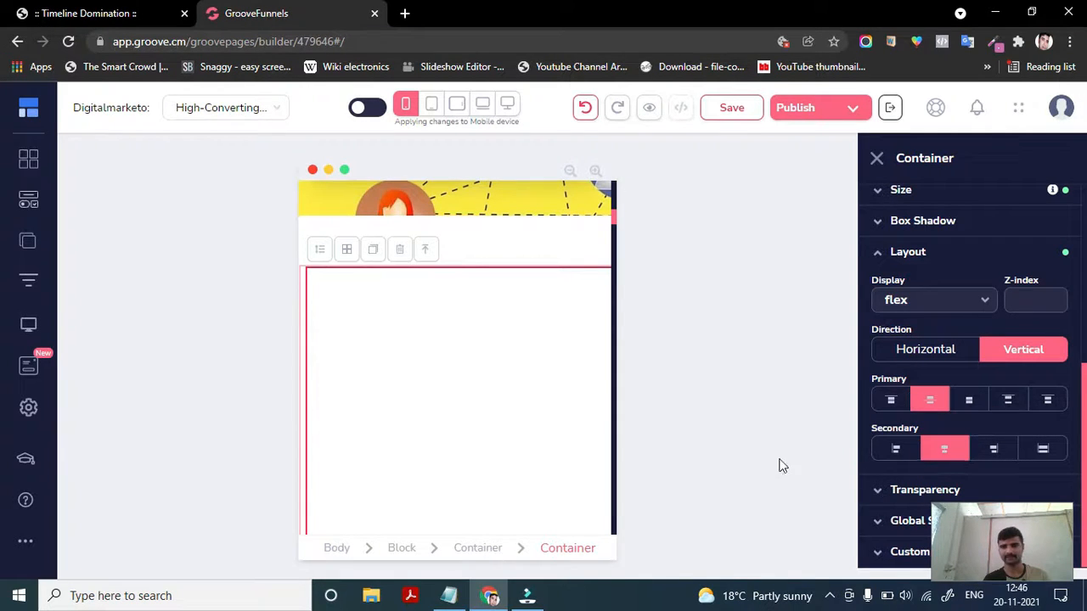
# - Set the container's primary alignment to the end position, keeping the secondary alignment centred
pyautogui.scroll(-2, 511, 497)
pyautogui.scroll(-3, 528, 497)
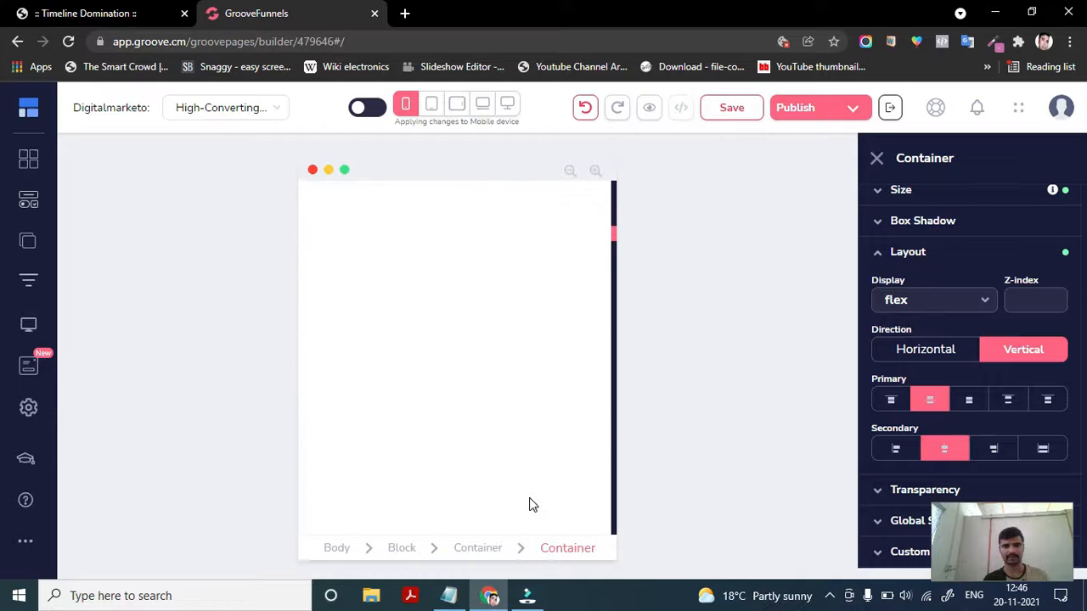
pyautogui.scroll(7, 529, 497)
pyautogui.scroll(-4, 529, 498)
pyautogui.scroll(4, 528, 497)
pyautogui.scroll(-3, 529, 505)
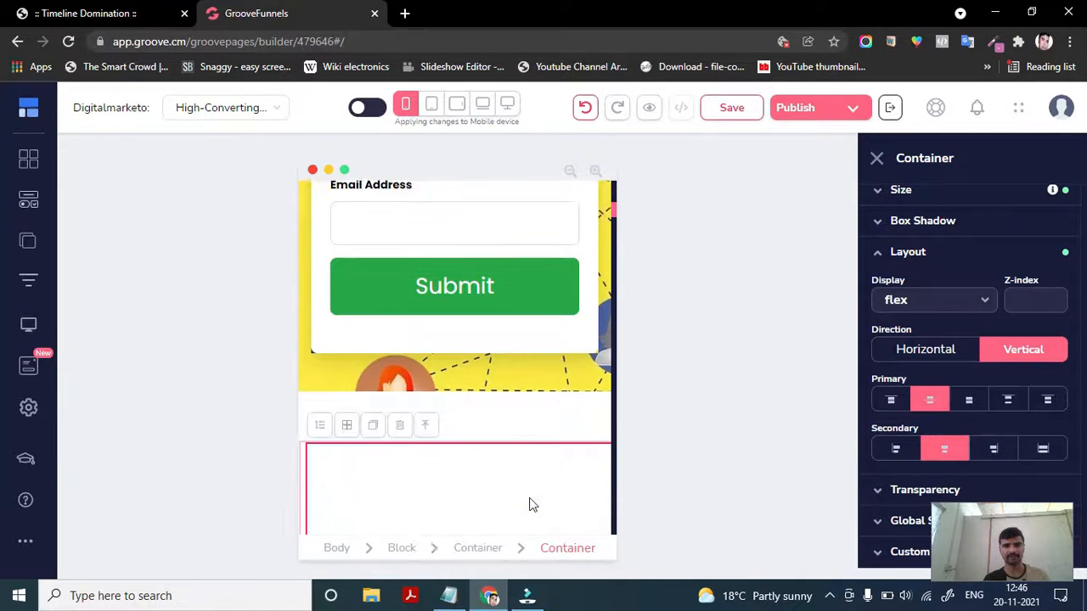
pyautogui.scroll(2, 529, 506)
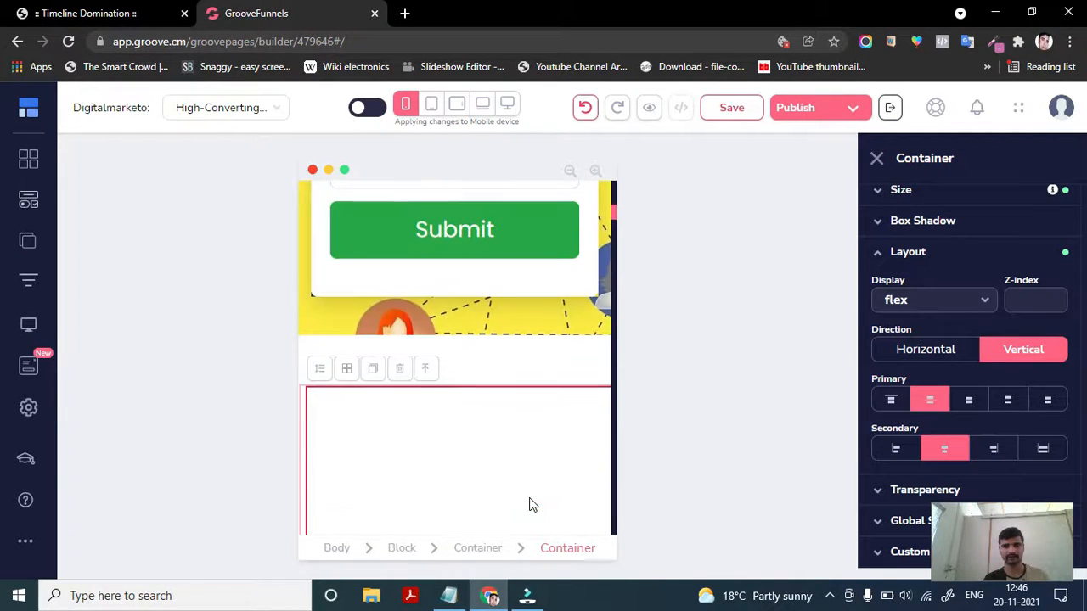
pyautogui.click(990, 449)
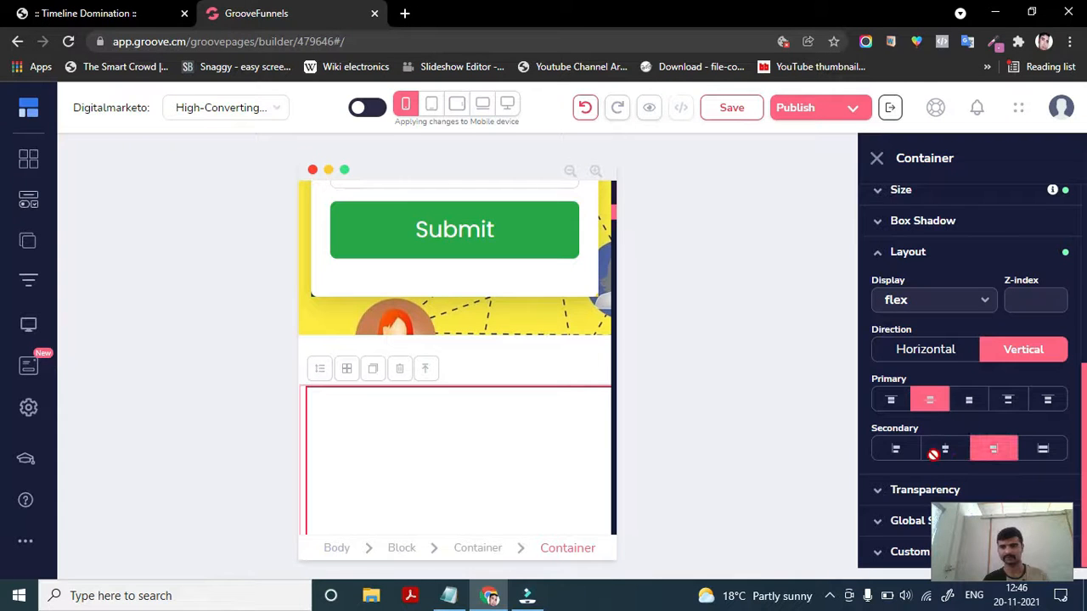
pyautogui.click(934, 452)
pyautogui.click(966, 401)
pyautogui.scroll(-2, 501, 444)
pyautogui.scroll(2, 502, 444)
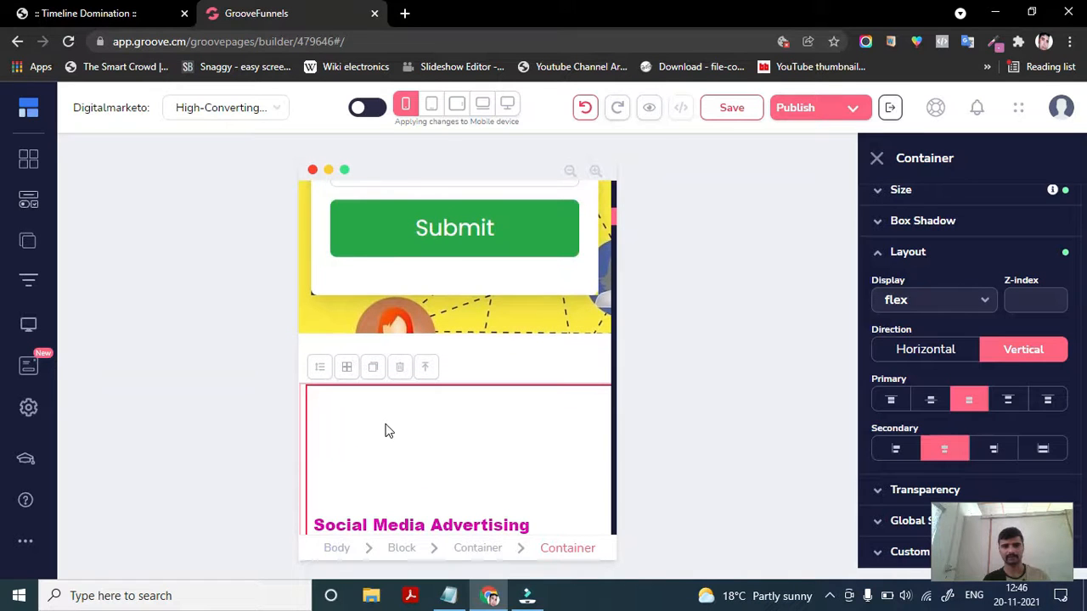
# - Try switching the container's direction to horizontal and back to vertical
pyautogui.scroll(-4, 414, 364)
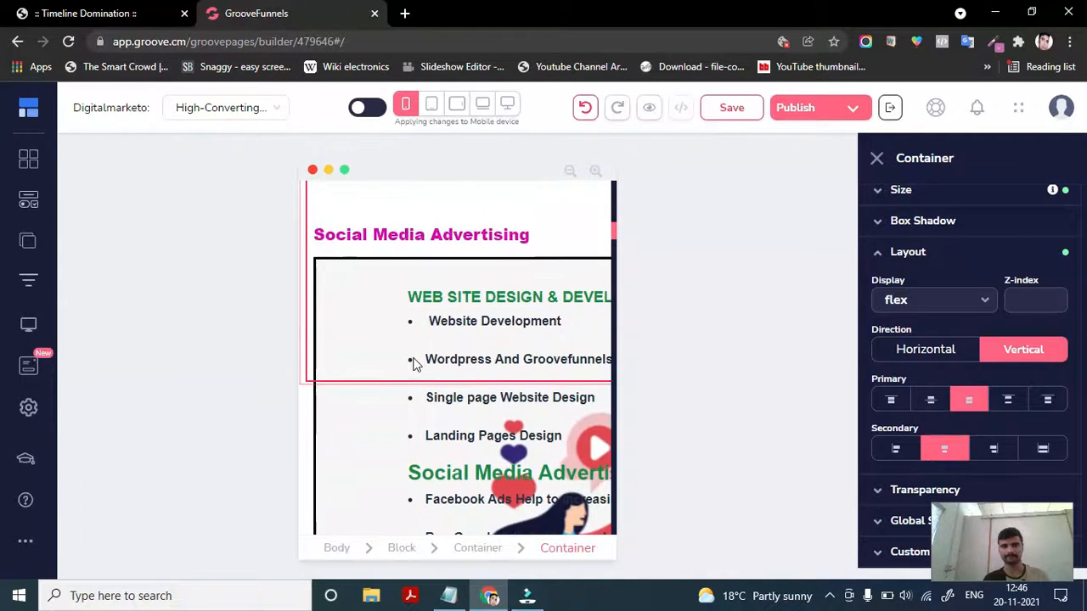
pyautogui.scroll(3, 414, 363)
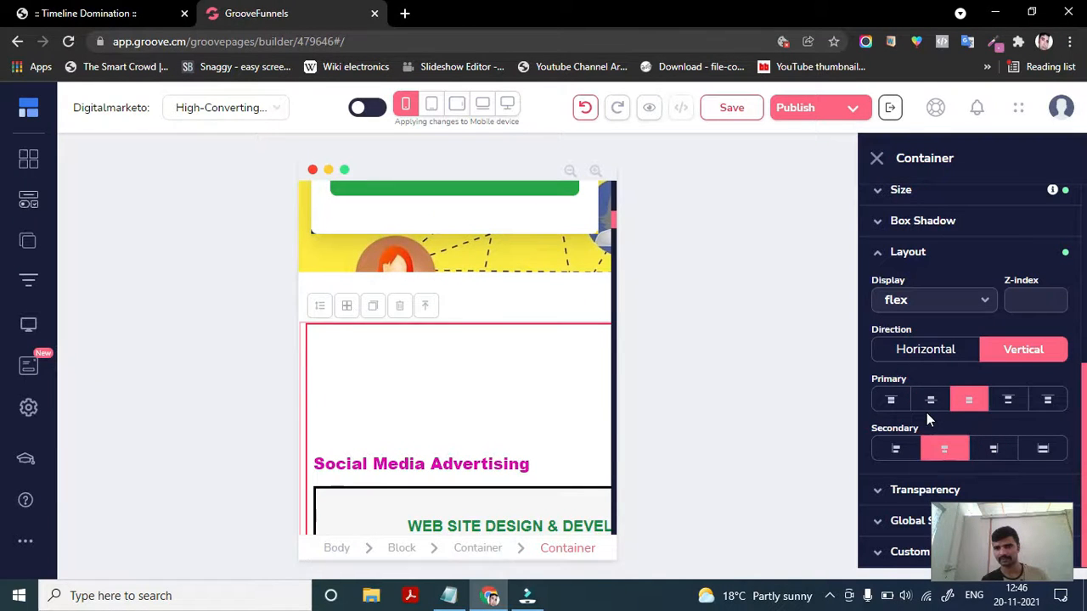
pyautogui.click(921, 350)
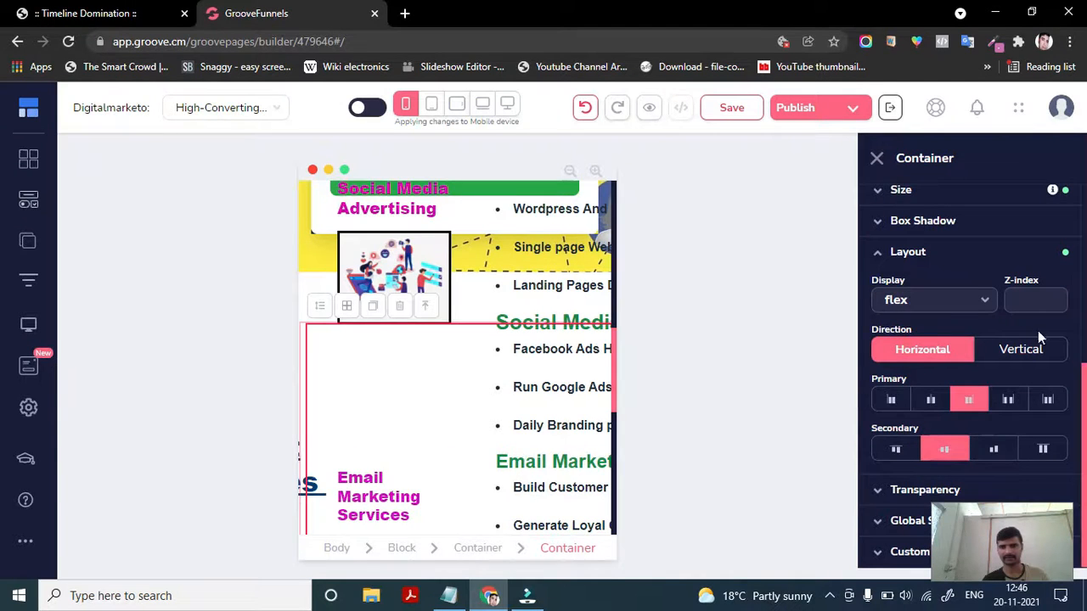
pyautogui.click(1017, 350)
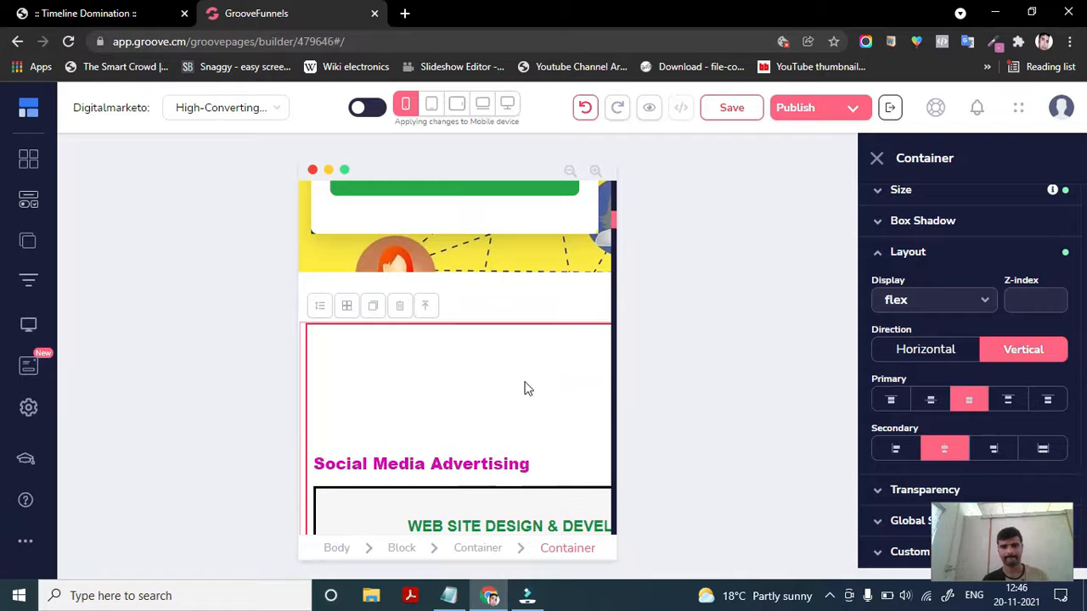
# - Set the container's display to table-cell
pyautogui.scroll(1, 521, 391)
pyautogui.click(949, 302)
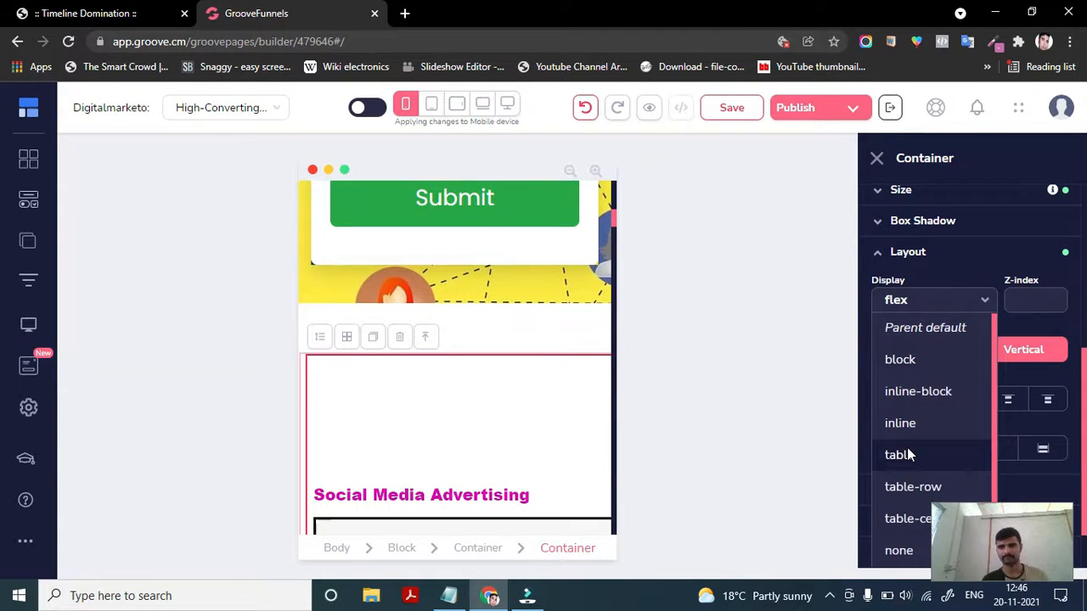
pyautogui.click(901, 520)
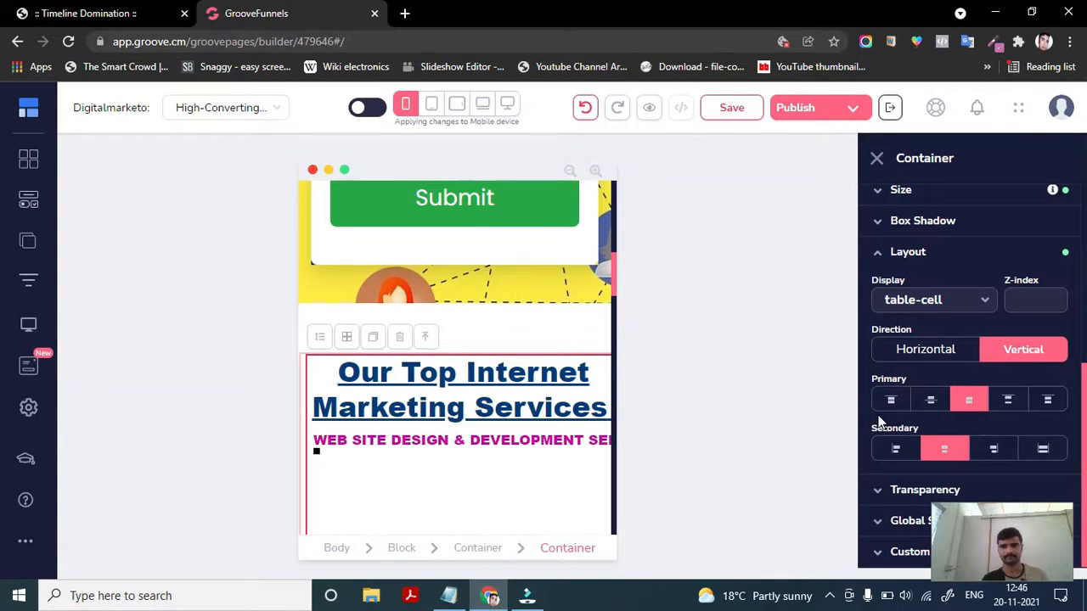
# - Select the subheading and adjust its spacing, setting the right margin to 404
pyautogui.scroll(-3, 445, 474)
pyautogui.scroll(1, 445, 476)
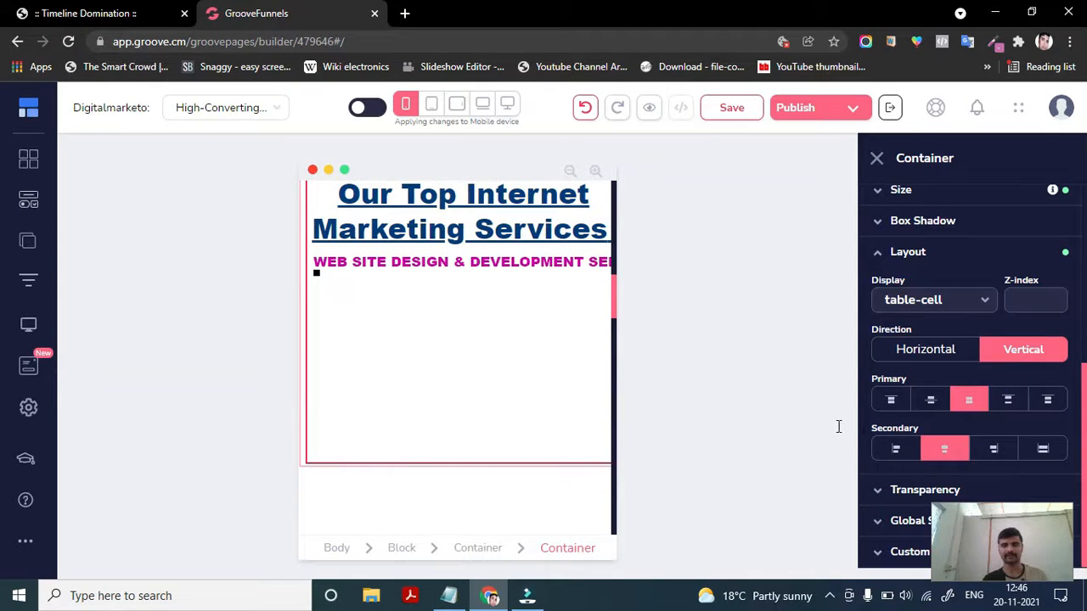
pyautogui.scroll(3, 545, 284)
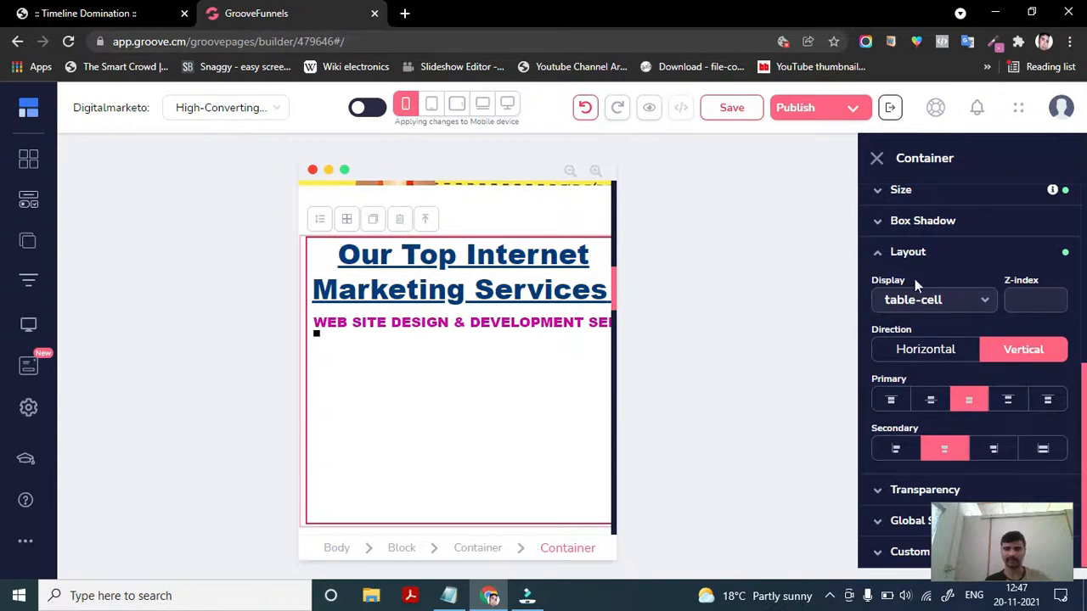
pyautogui.click(497, 221)
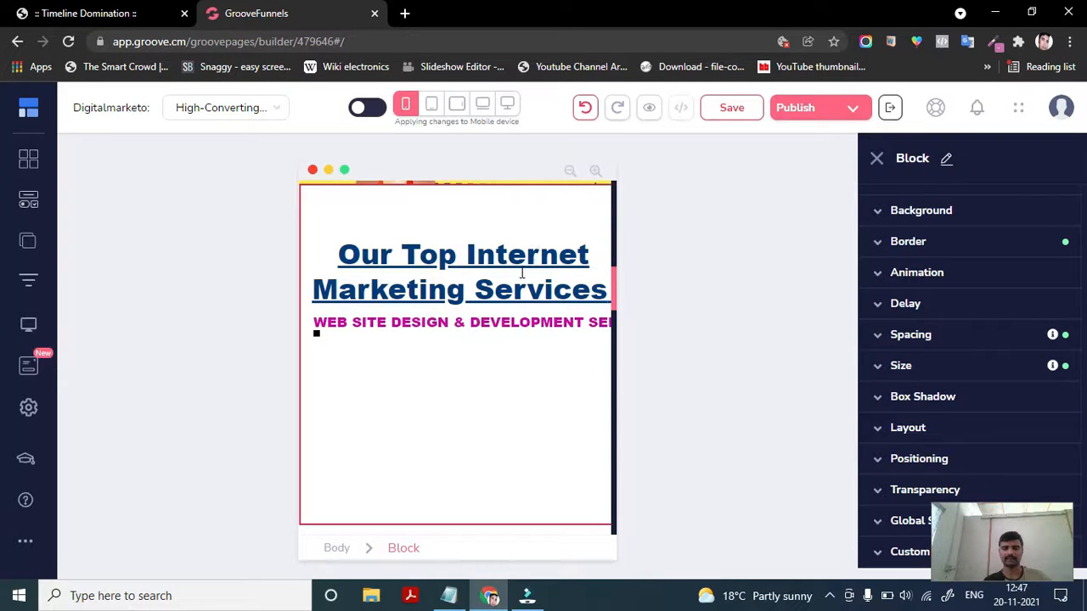
pyautogui.click(472, 328)
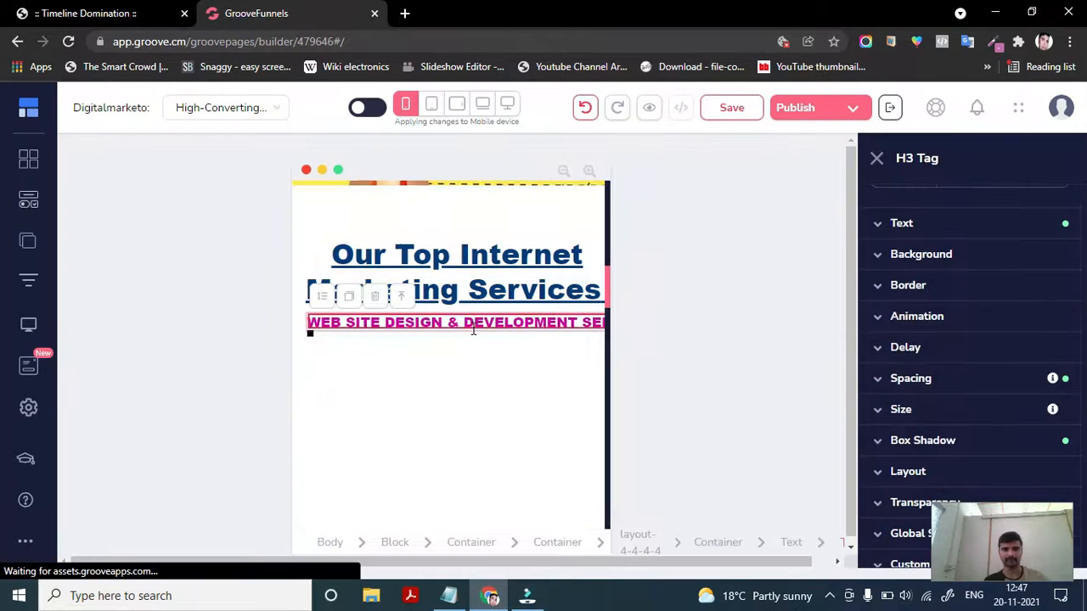
pyautogui.click(320, 296)
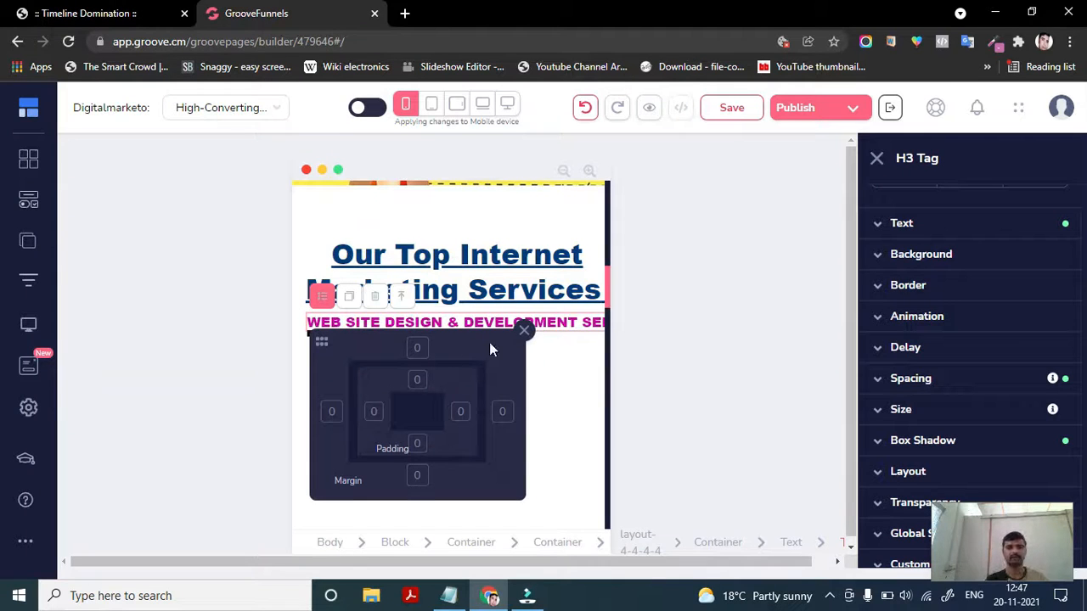
pyautogui.click(331, 411)
pyautogui.moveTo(321, 514)
pyautogui.mouseDown()
pyautogui.moveTo(332, 514)
pyautogui.moveTo(313, 529)
pyautogui.mouseUp()
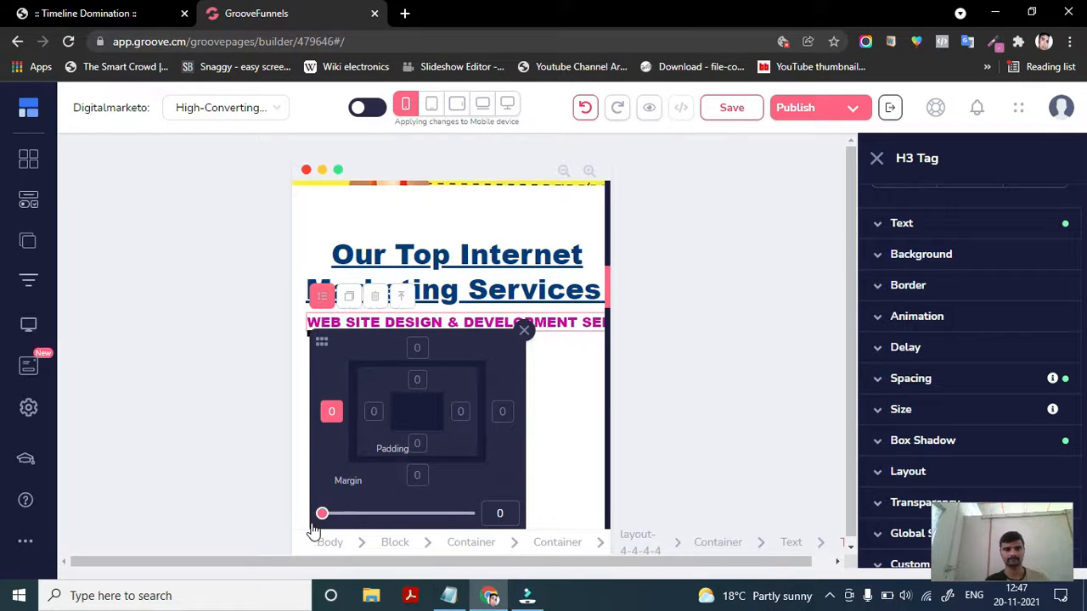
pyautogui.click(374, 414)
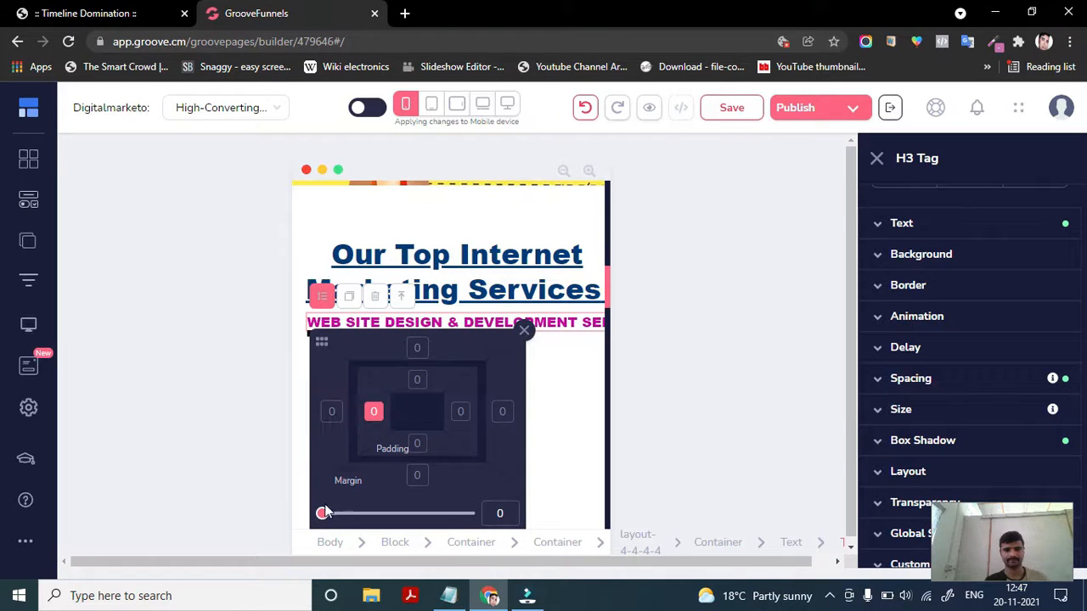
pyautogui.moveTo(325, 519); pyautogui.dragTo(291, 515)
pyautogui.click(462, 412)
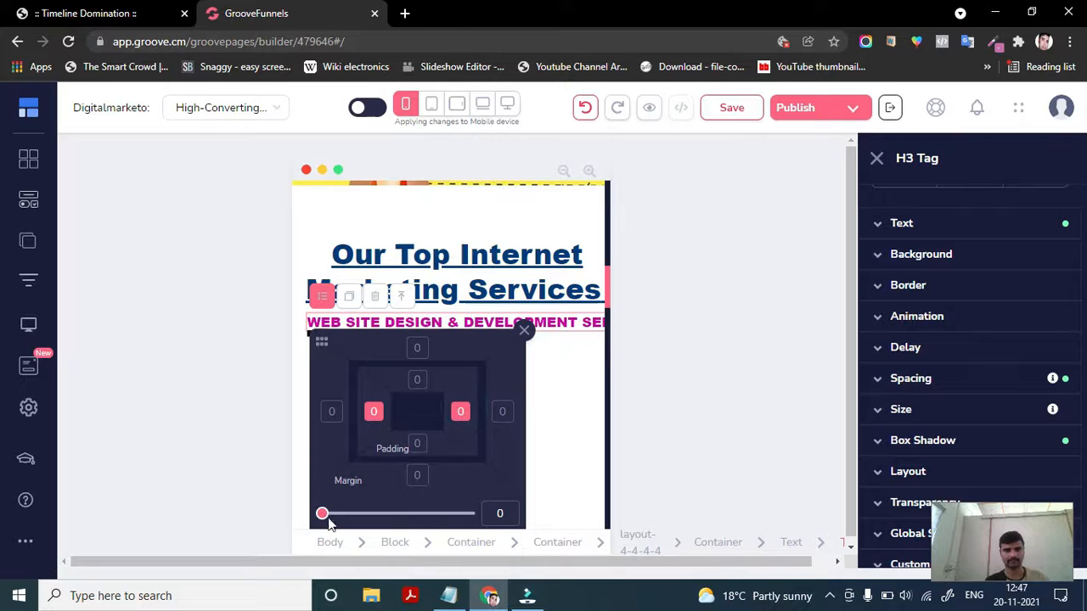
pyautogui.moveTo(321, 517); pyautogui.dragTo(299, 526)
pyautogui.click(370, 416)
pyautogui.moveTo(322, 516); pyautogui.dragTo(356, 536)
pyautogui.click(500, 411)
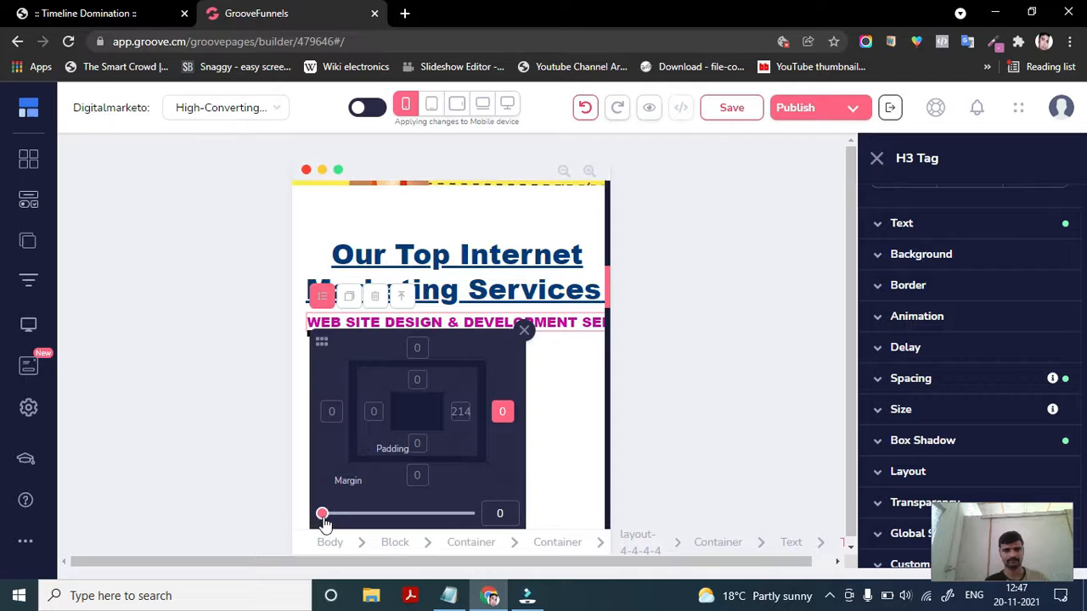
pyautogui.moveTo(322, 515); pyautogui.dragTo(381, 514)
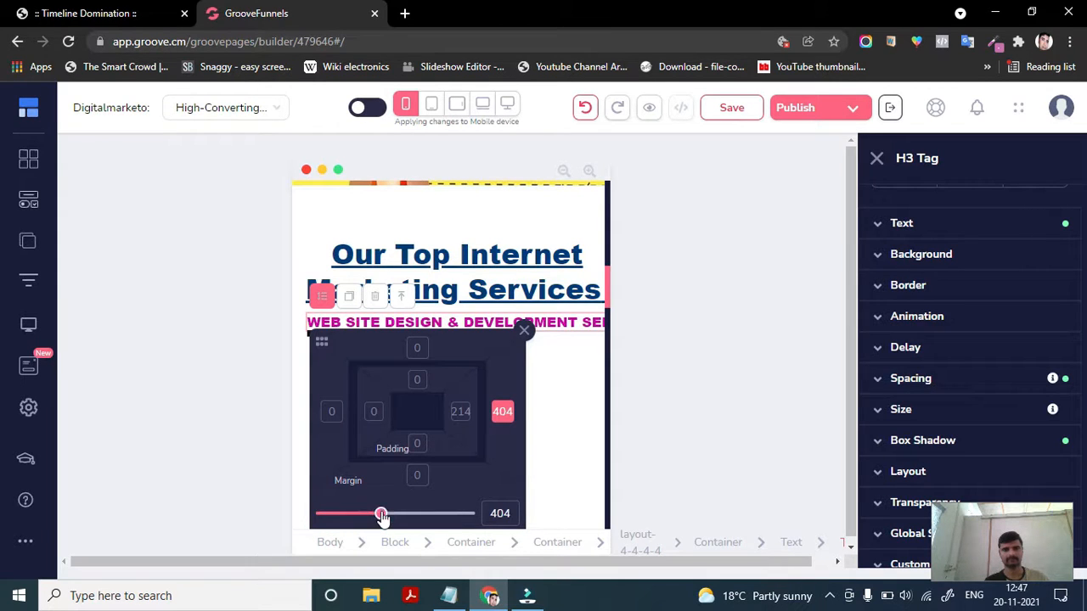
pyautogui.click(523, 332)
# - Copy the subheading's text and delete the H3 subheading element, confirming the deletion
pyautogui.scroll(-1, 514, 381)
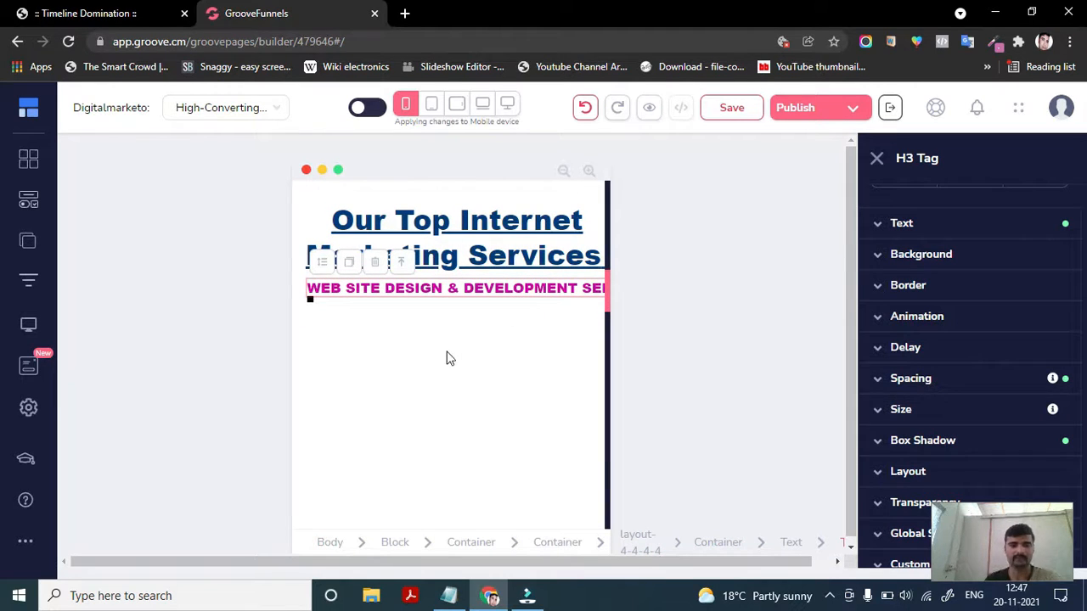
pyautogui.tripleClick(460, 291)
pyautogui.click(460, 291)
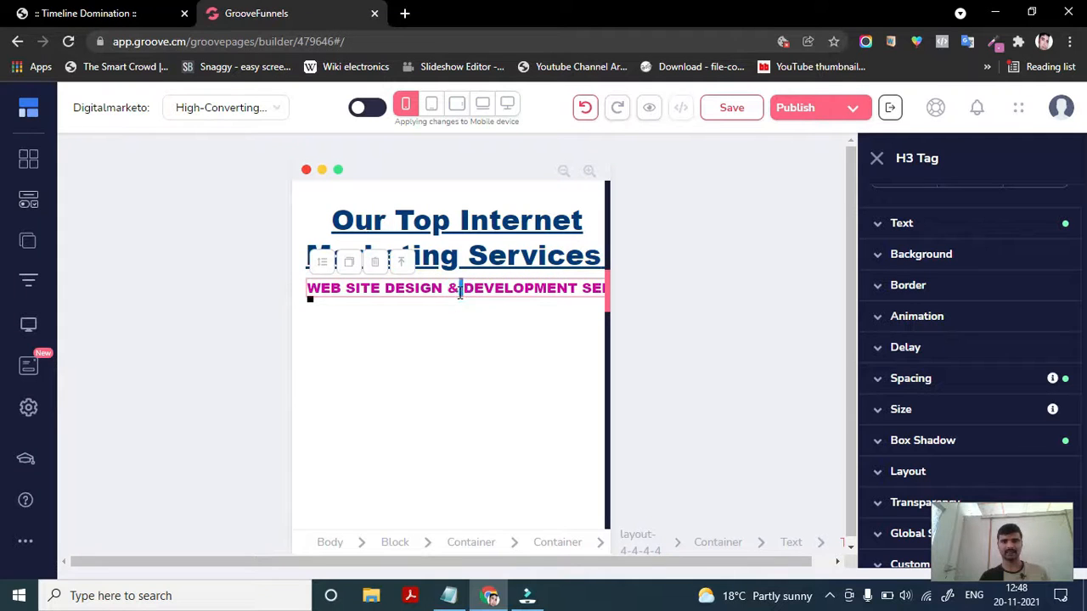
pyautogui.tripleClick(460, 291)
pyautogui.hotkey('ctrl', 'c')
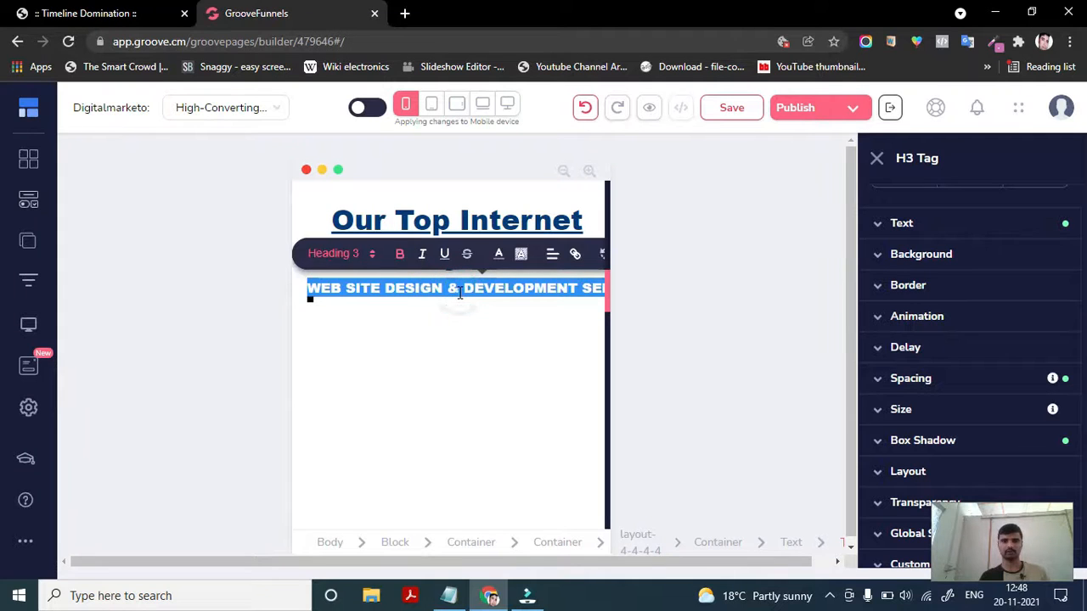
pyautogui.click(543, 379)
pyautogui.click(508, 284)
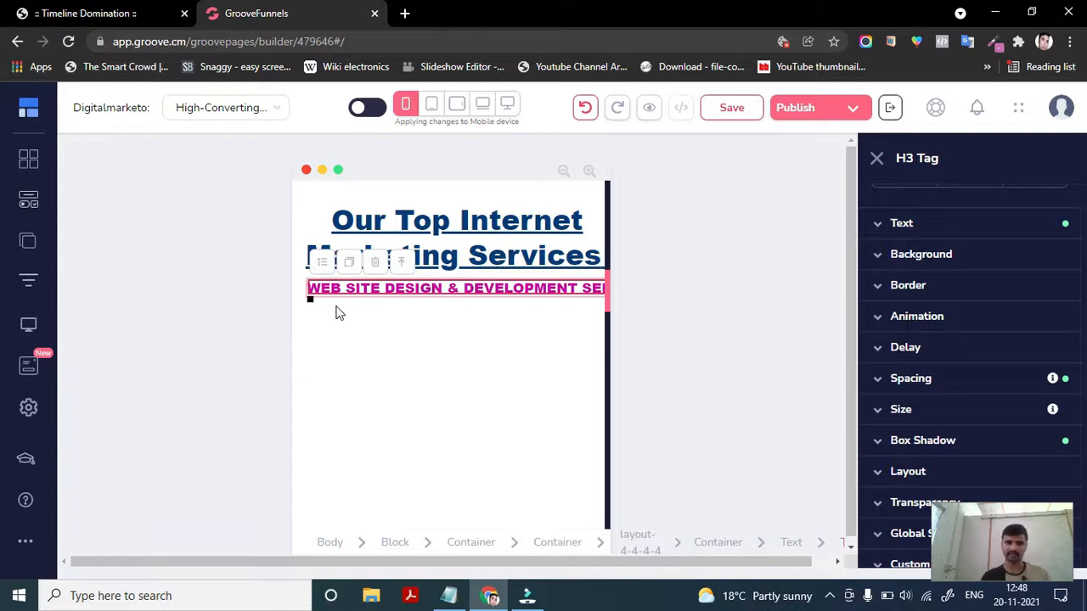
pyautogui.click(329, 306)
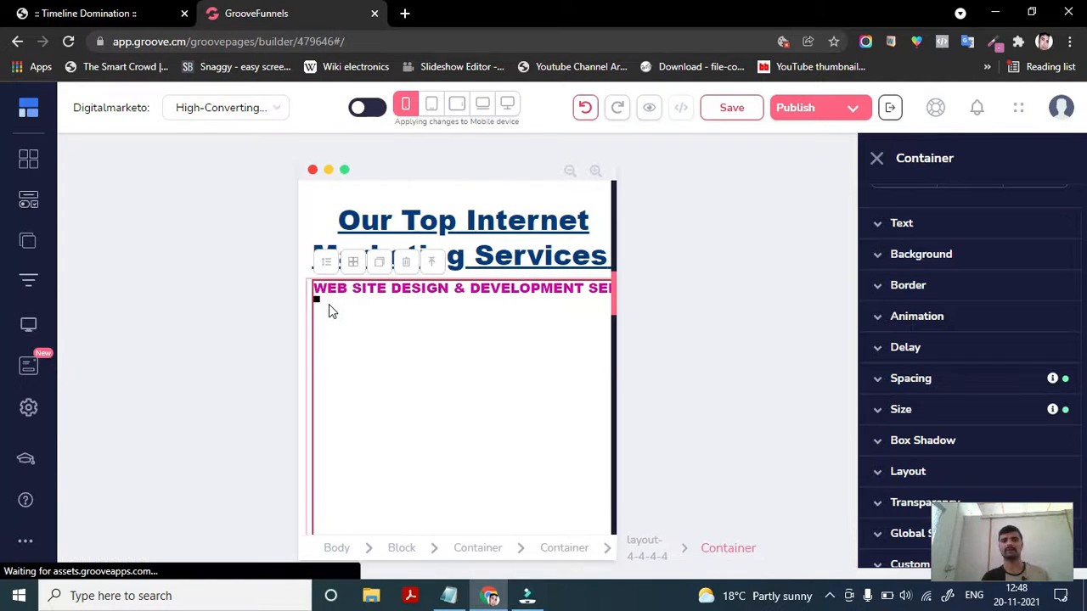
pyautogui.click(330, 304)
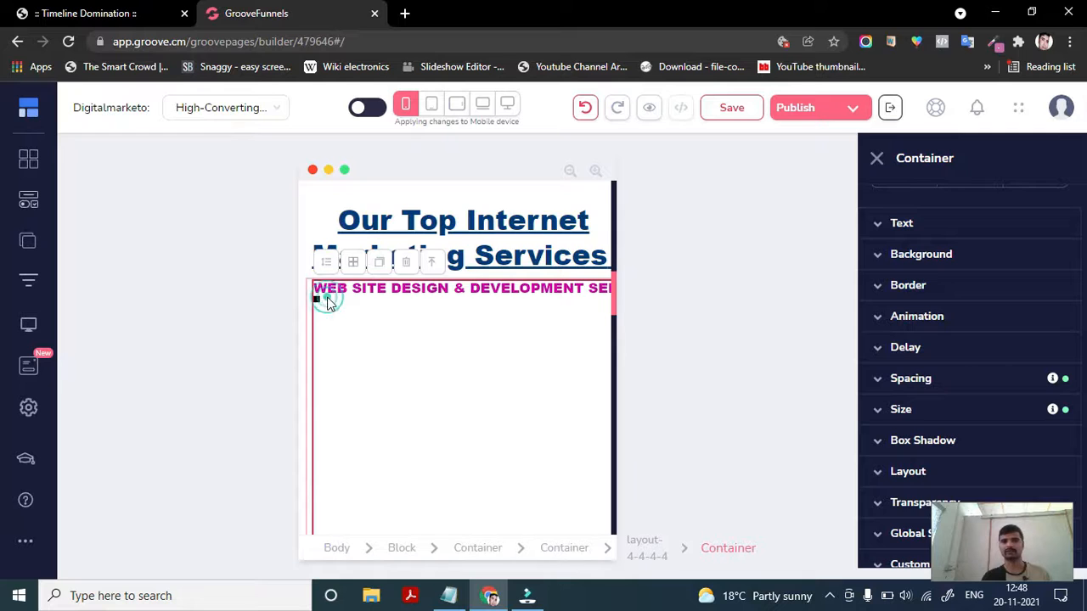
pyautogui.click(367, 284)
pyautogui.click(379, 263)
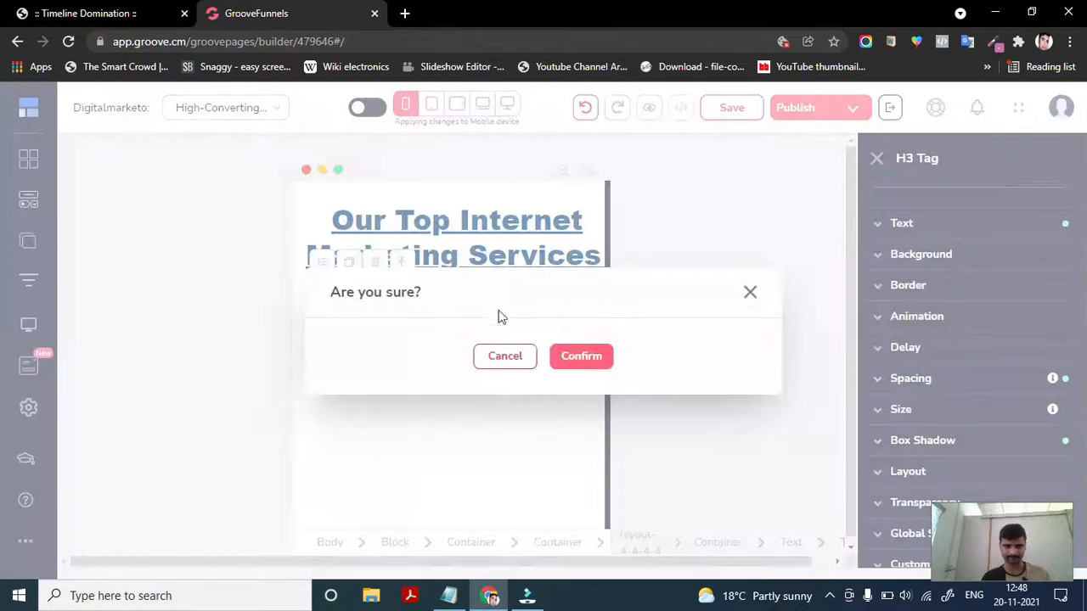
pyautogui.click(582, 356)
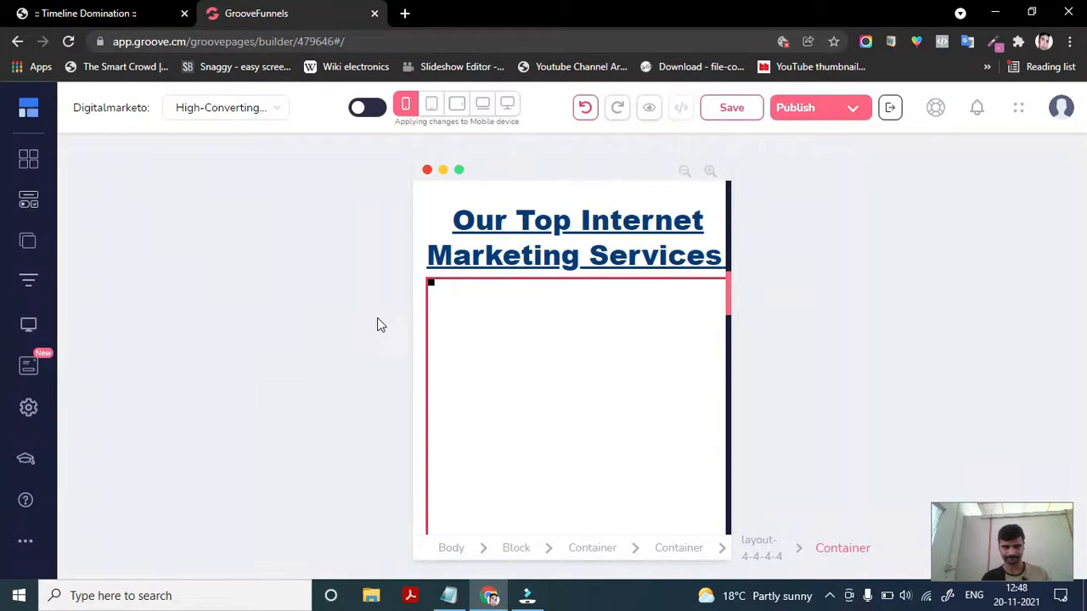
# - Add an H5 heading element into the empty container below the main headline
pyautogui.click(423, 286)
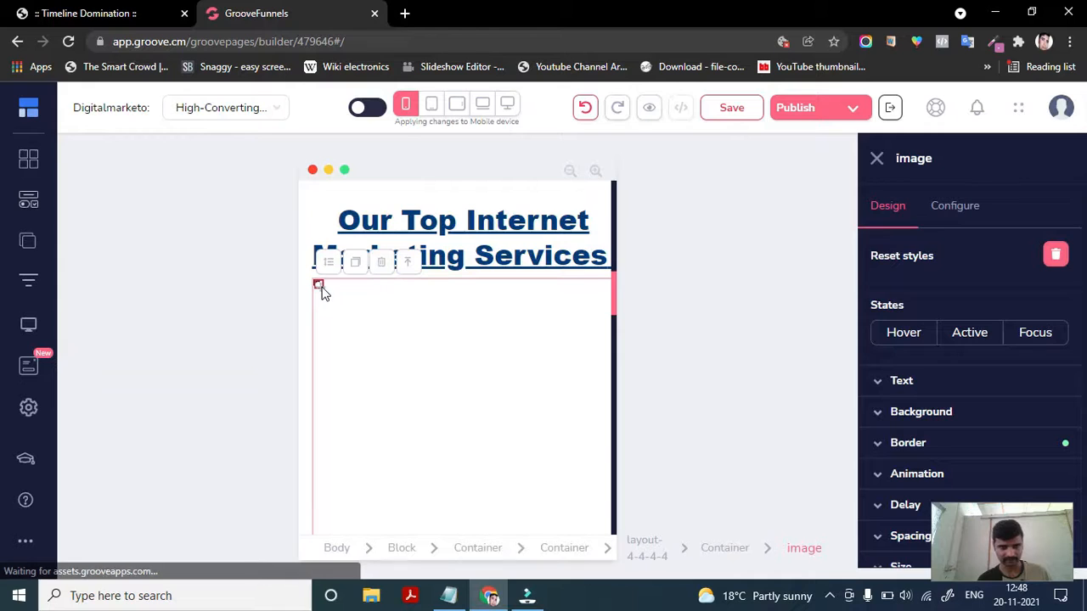
pyautogui.click(383, 308)
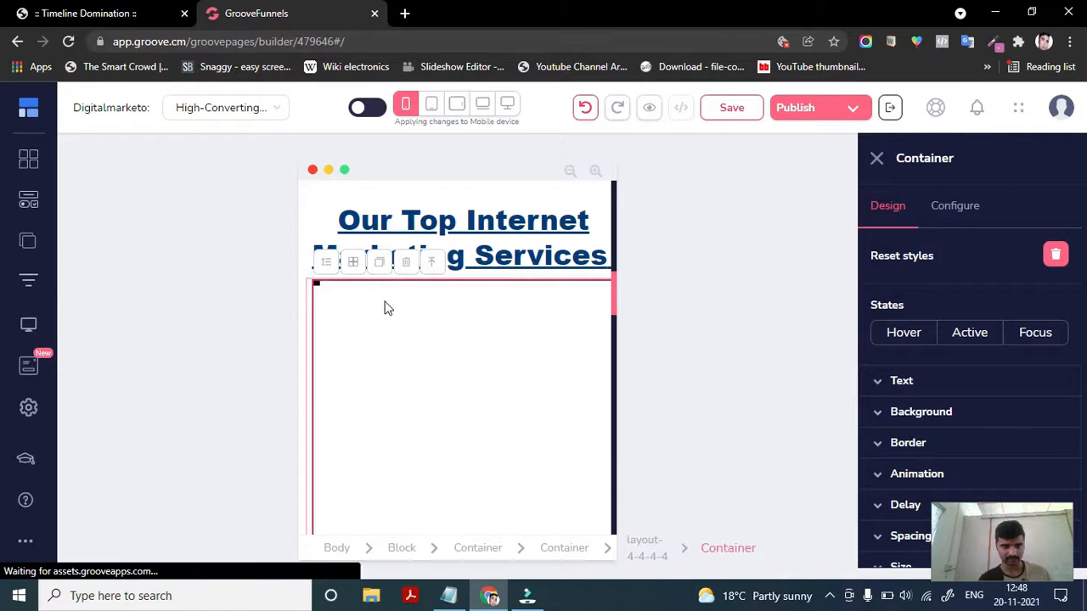
pyautogui.scroll(2, 365, 399)
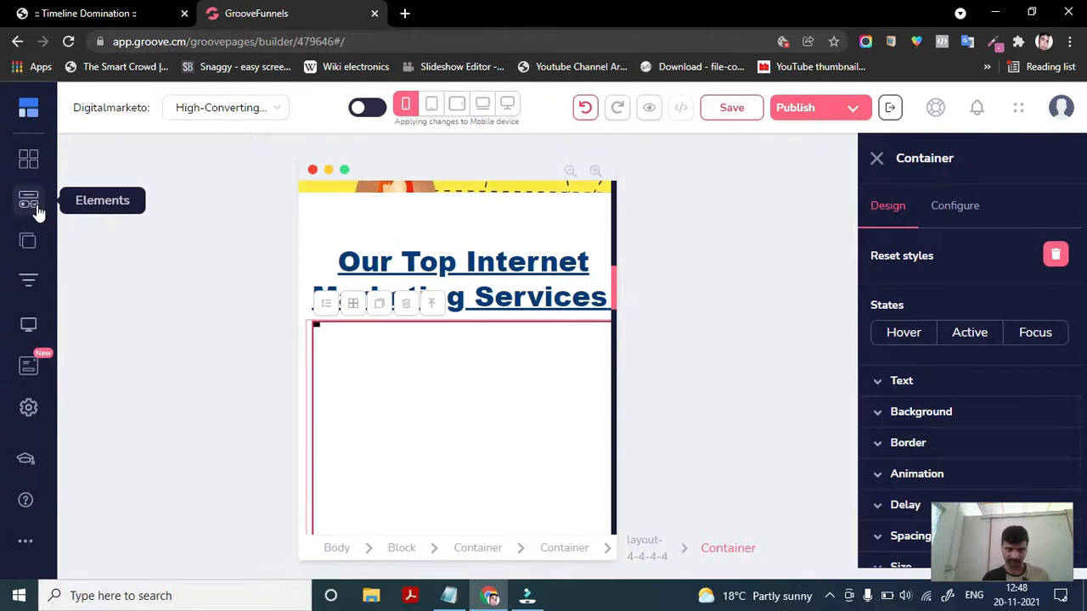
pyautogui.click(37, 211)
pyautogui.scroll(-1, 172, 411)
pyautogui.scroll(-5, 171, 410)
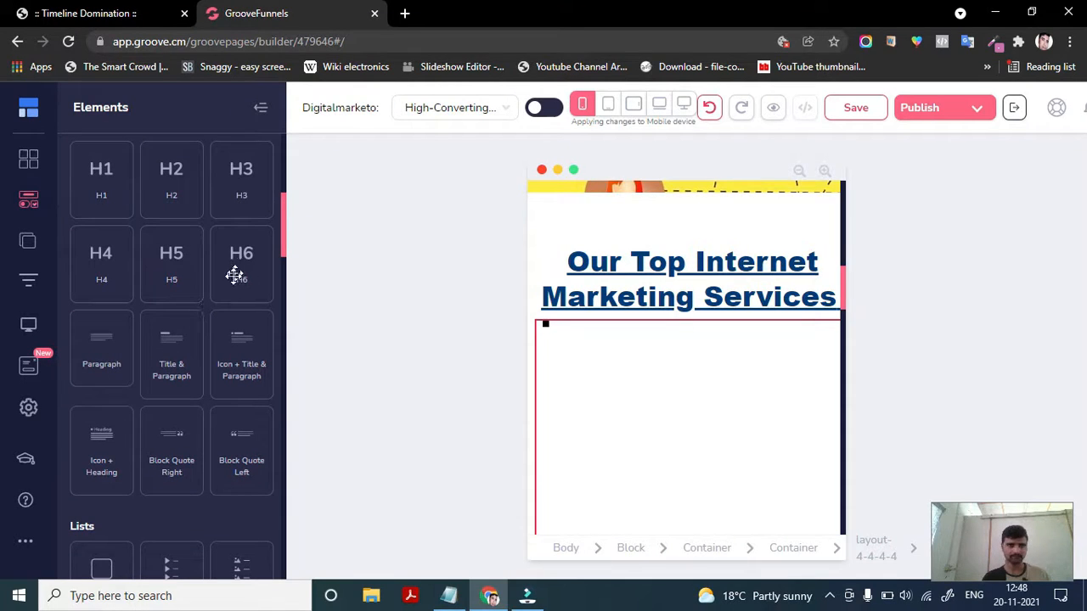
pyautogui.moveTo(172, 269); pyautogui.dragTo(631, 346)
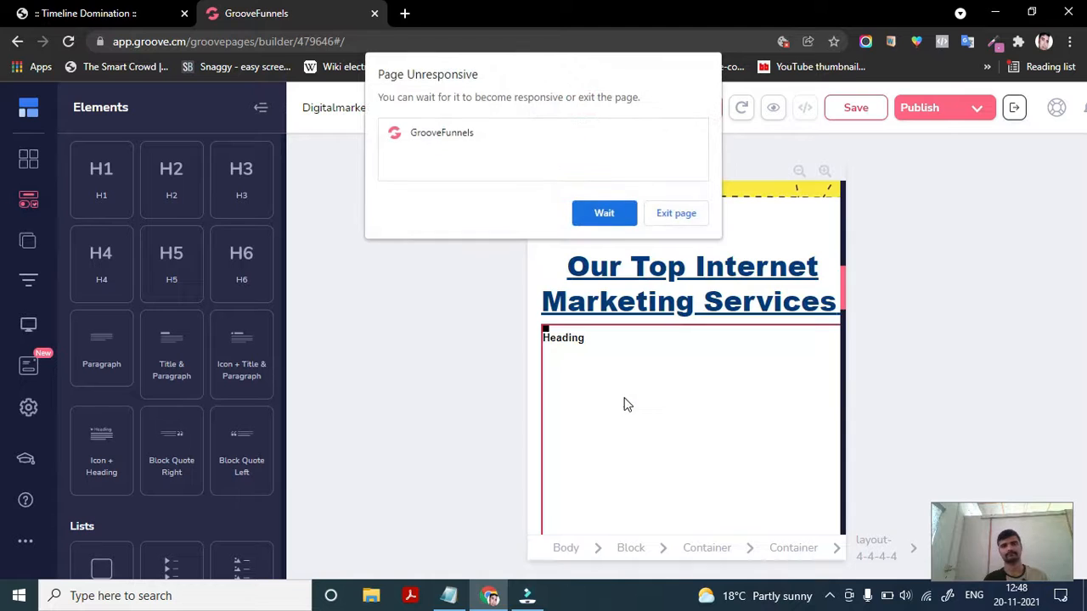
# - Replace the new heading's placeholder text with the copied subheading text
pyautogui.click(570, 337)
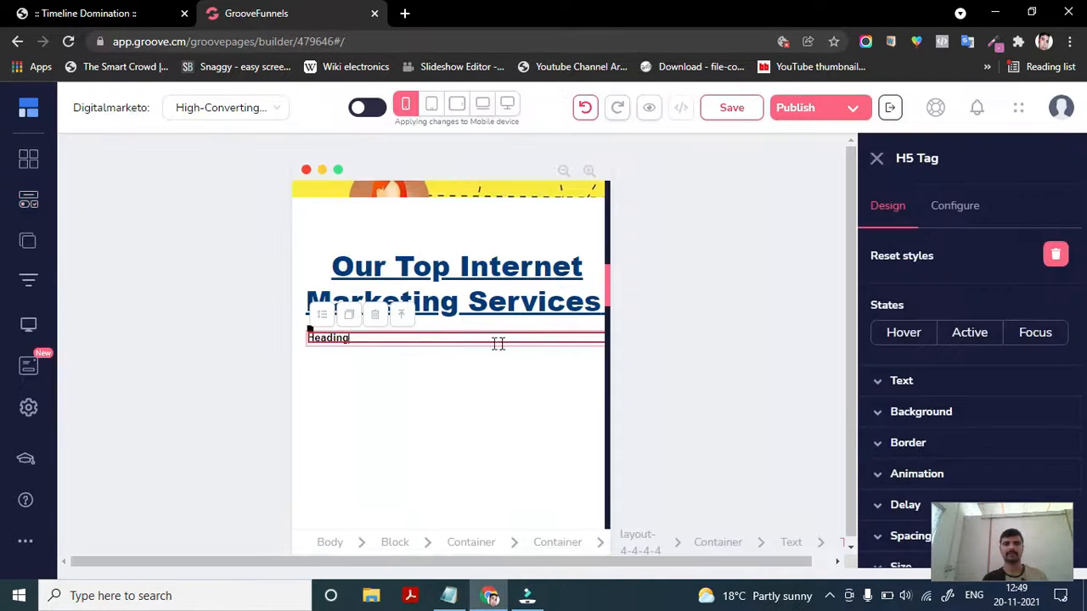
pyautogui.doubleClick(367, 338)
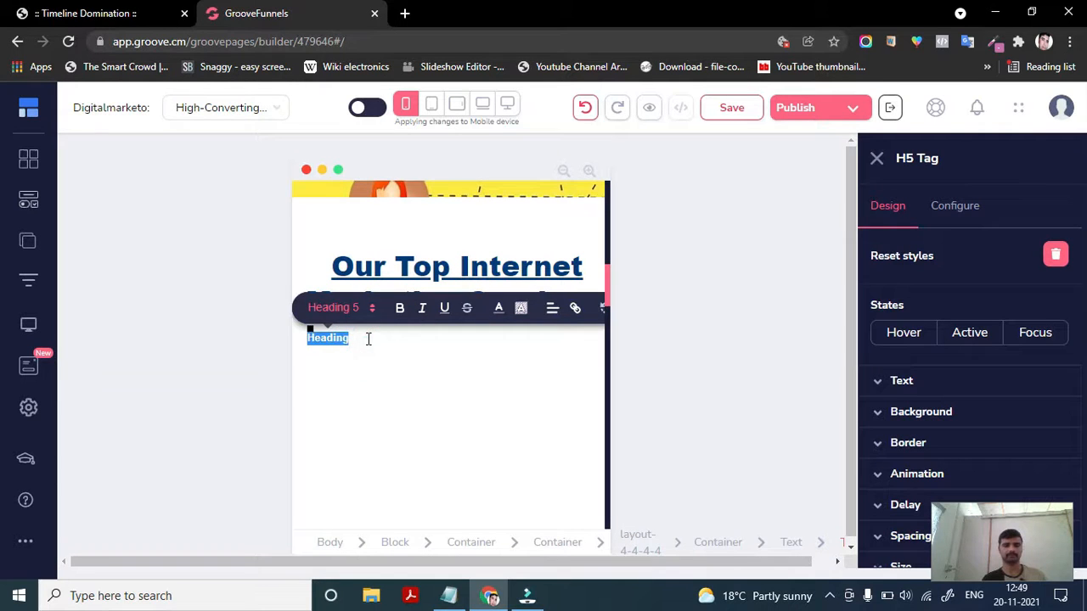
pyautogui.hotkey('ctrl', 'v')
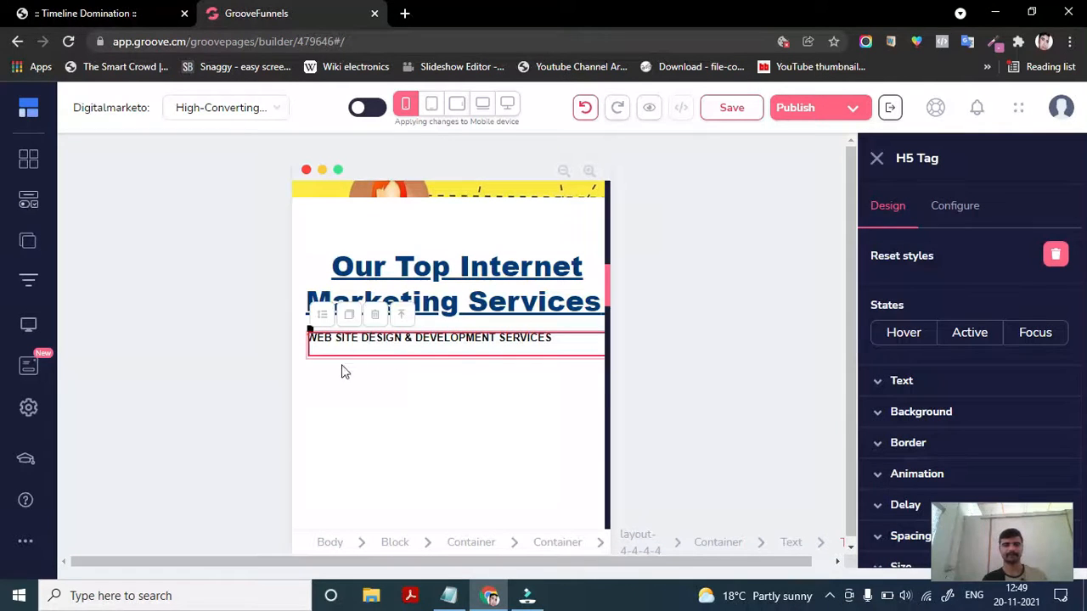
# - Colour the H5 heading's text purple
pyautogui.moveTo(552, 340); pyautogui.dragTo(317, 340)
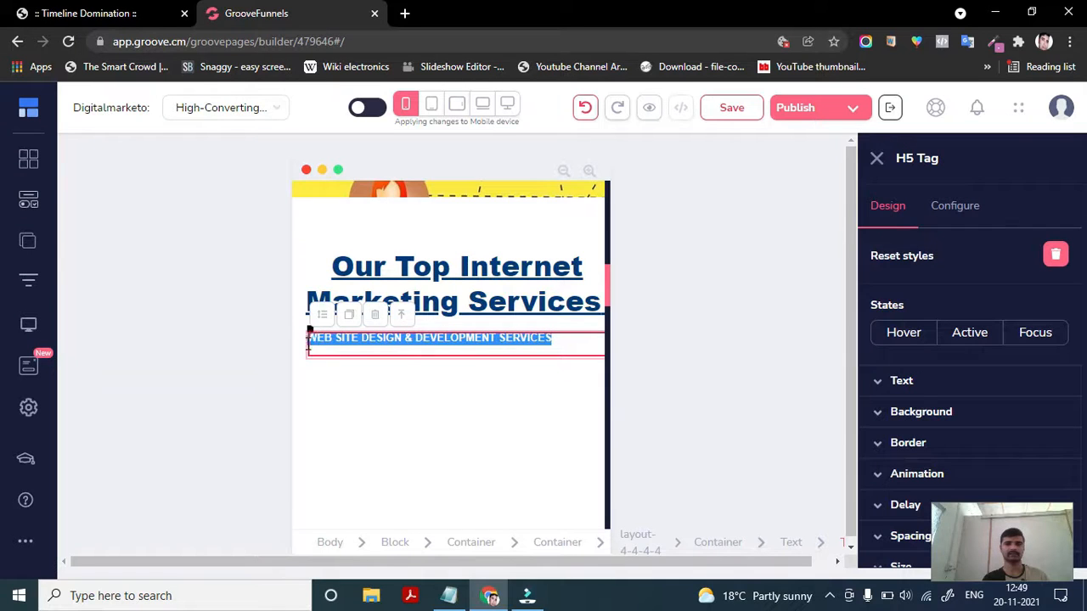
pyautogui.click(501, 319)
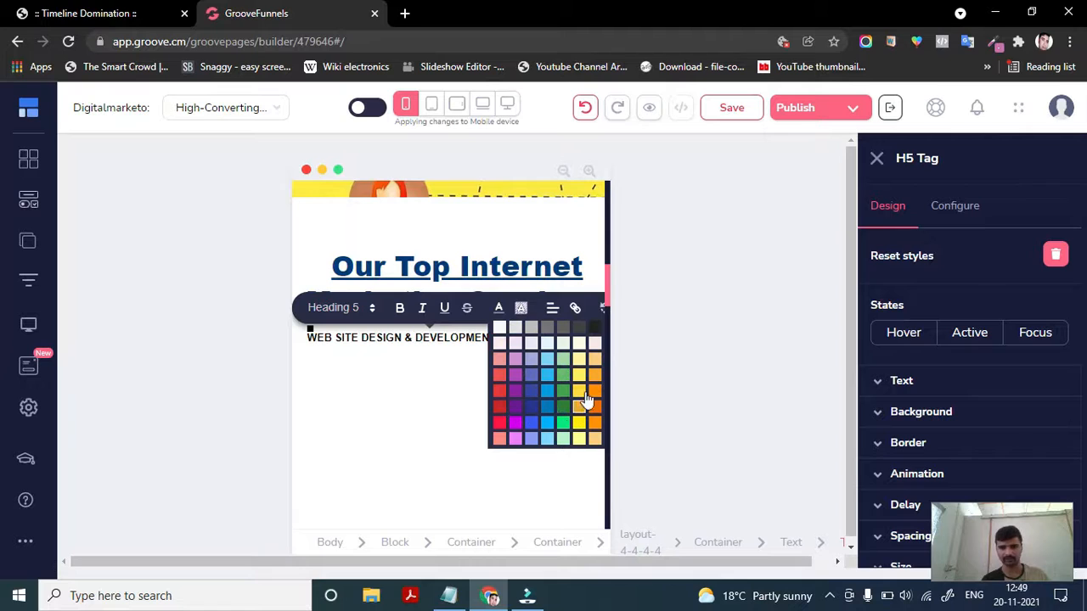
pyautogui.click(516, 376)
pyautogui.click(593, 335)
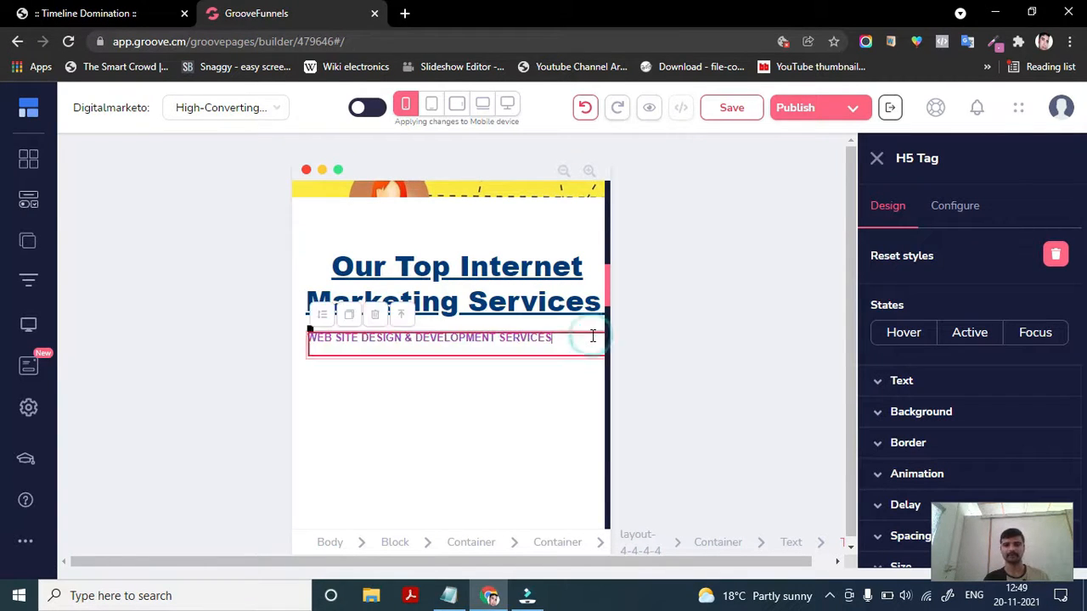
# - Set the H5 heading's text alignment to right
pyautogui.moveTo(563, 337); pyautogui.dragTo(307, 337)
pyautogui.click(927, 374)
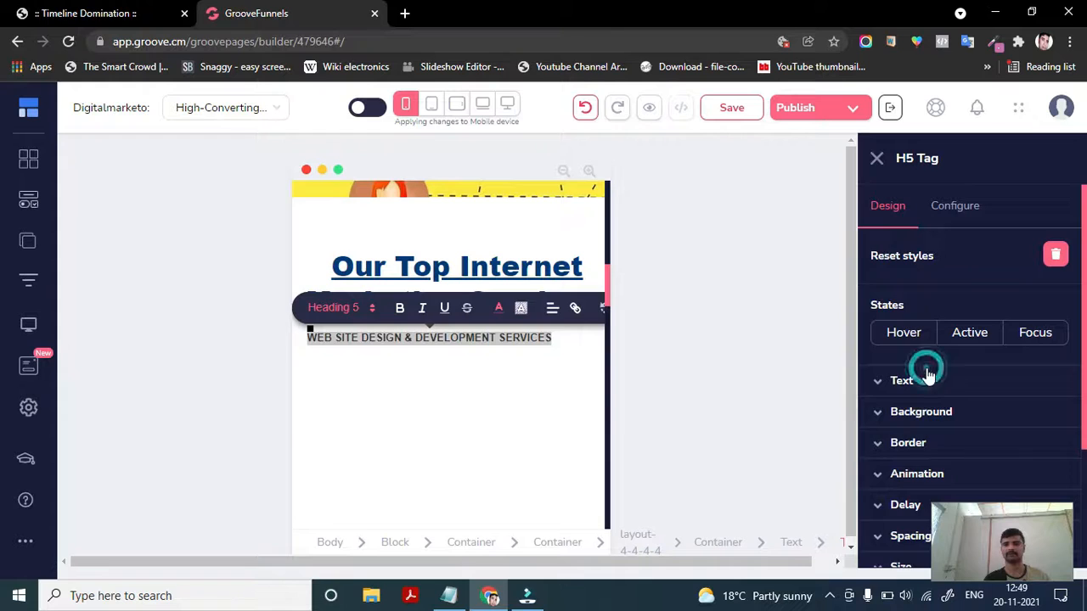
pyautogui.scroll(-1, 911, 353)
pyautogui.moveTo(880, 463); pyautogui.dragTo(893, 483)
pyautogui.scroll(-1, 900, 467)
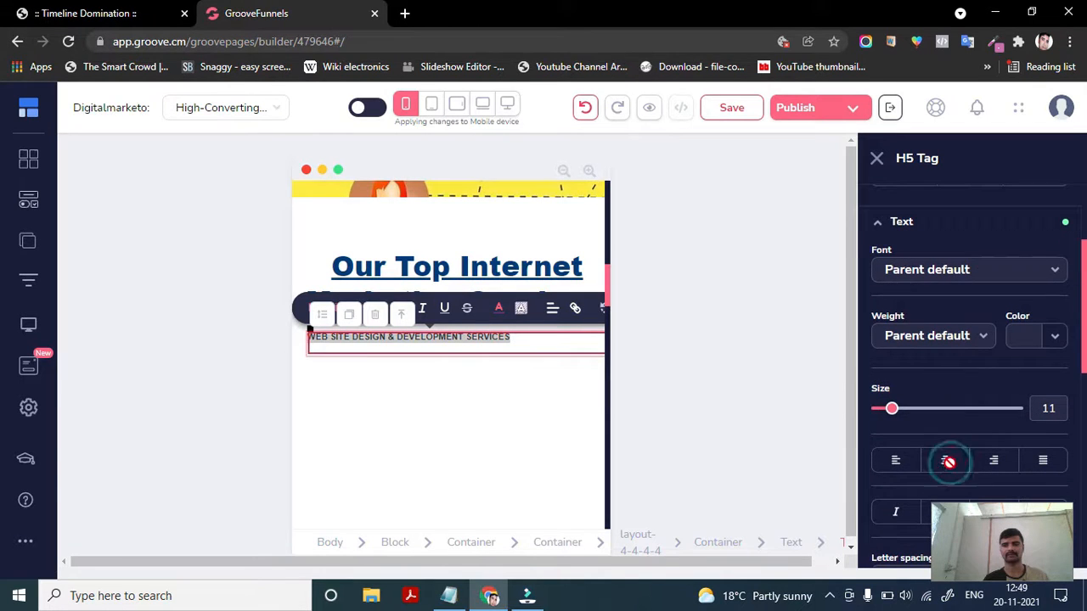
pyautogui.click(948, 461)
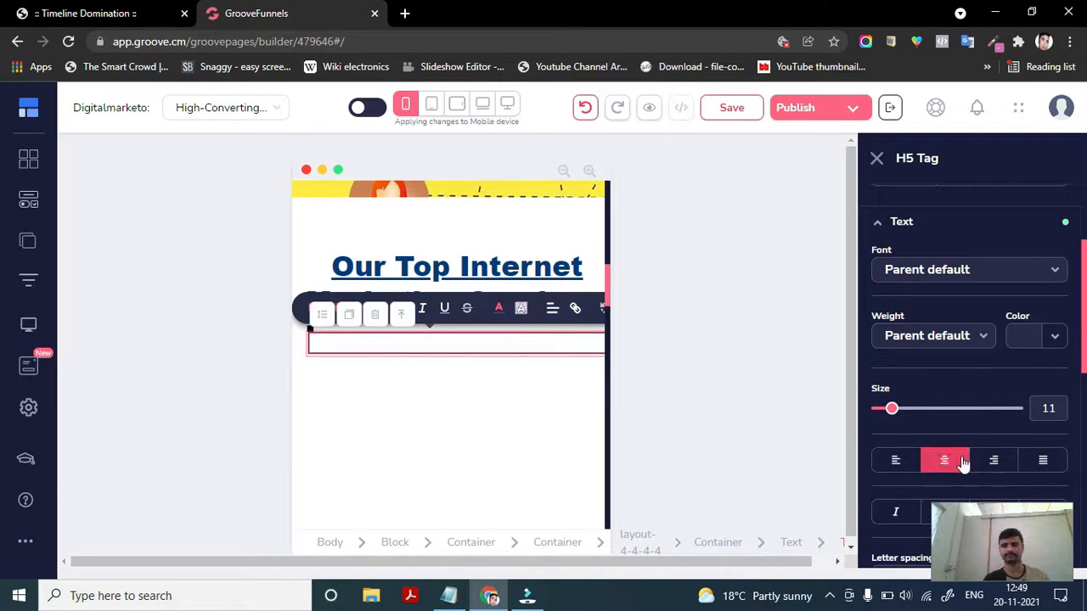
pyautogui.click(993, 459)
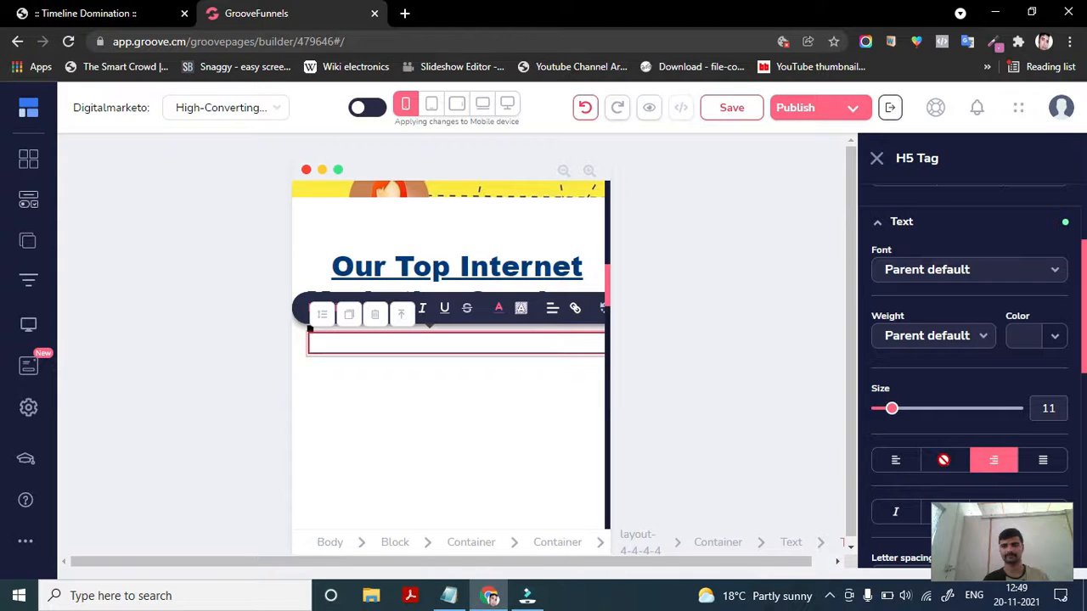
# - Set the H5 heading's text alignment to right using the inline text toolbar
pyautogui.click(943, 460)
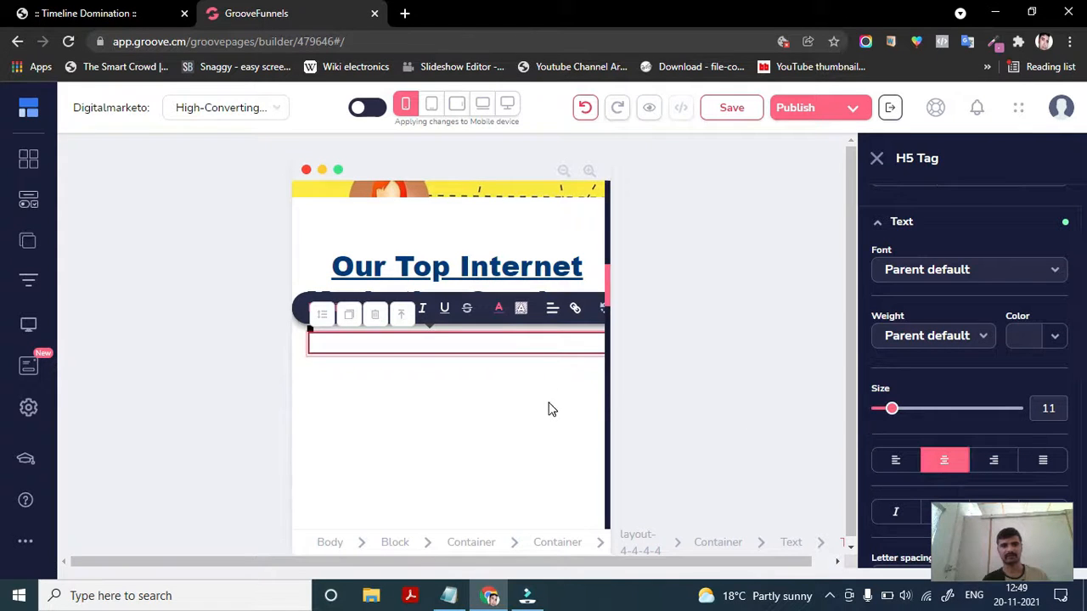
pyautogui.scroll(1, 548, 410)
pyautogui.click(502, 372)
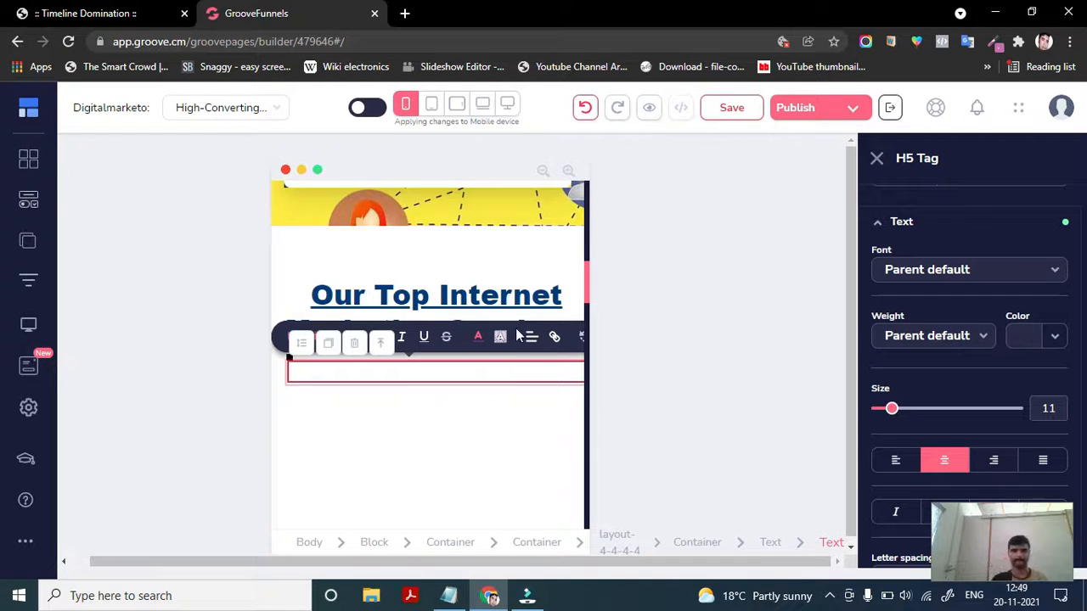
pyautogui.click(530, 337)
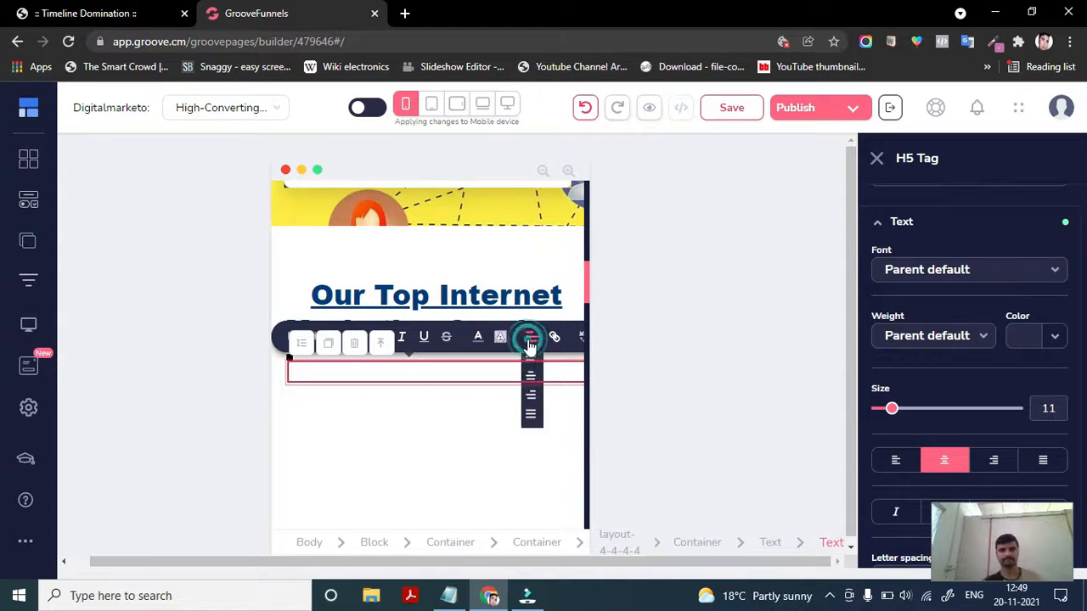
pyautogui.click(530, 395)
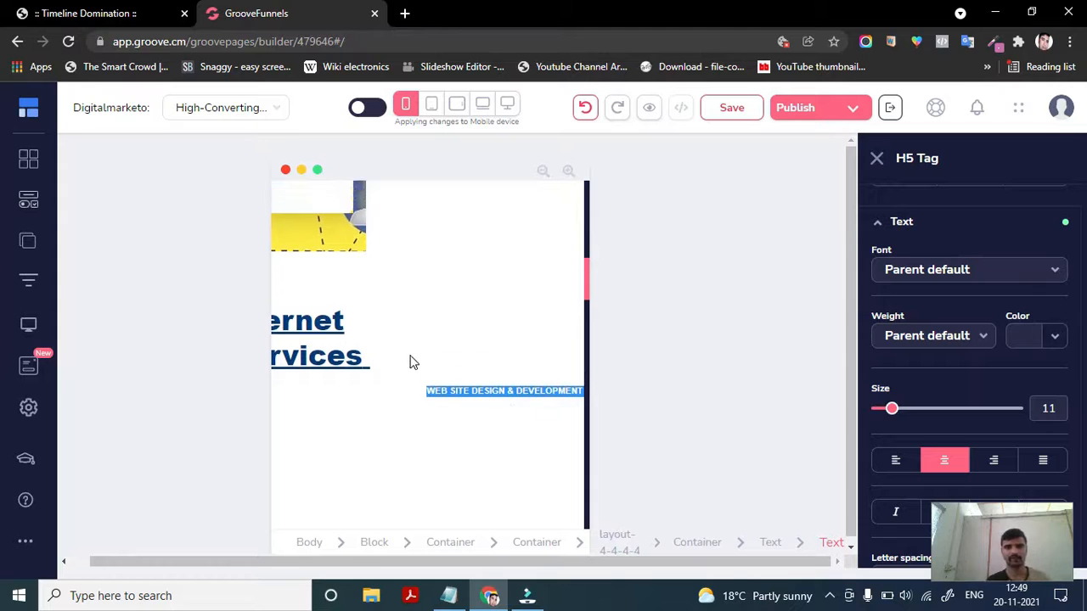
# - Scroll through the mobile page and collapse the heading's Text settings group
pyautogui.scroll(10, 409, 363)
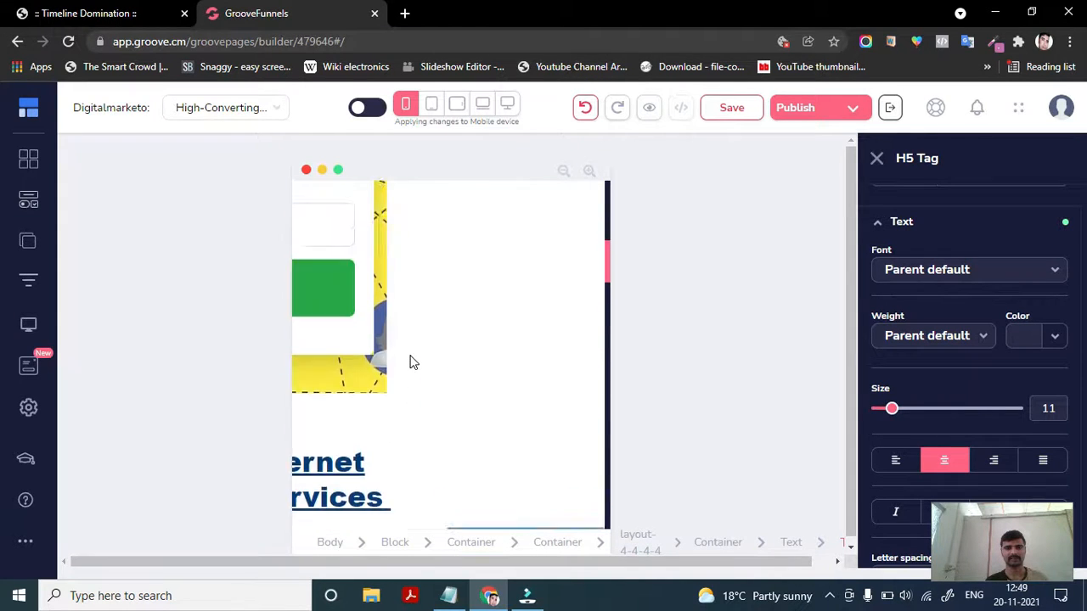
pyautogui.scroll(-10, 410, 362)
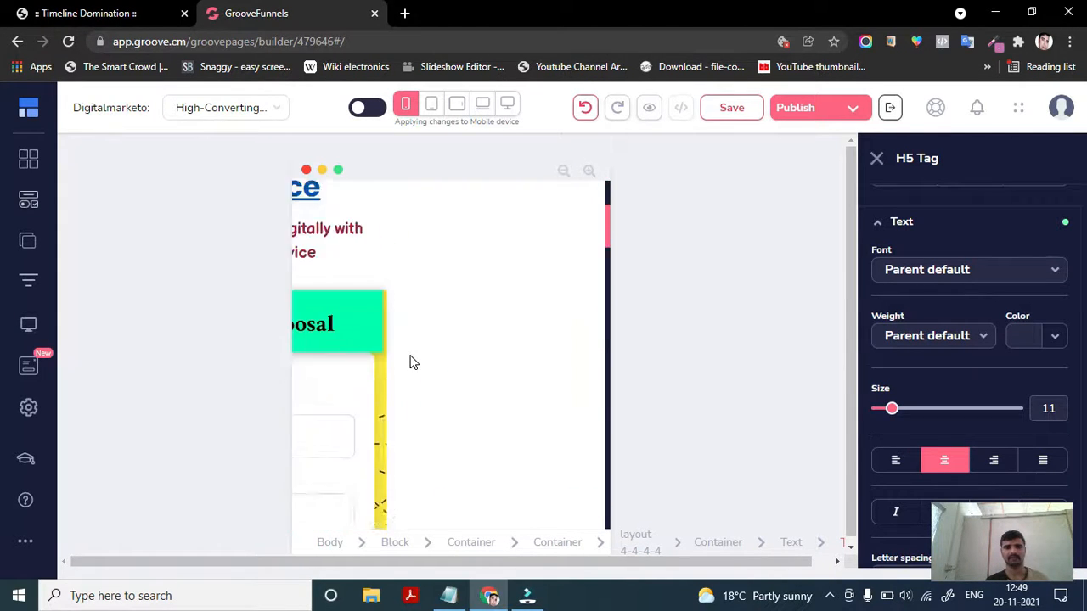
pyautogui.scroll(-5, 409, 362)
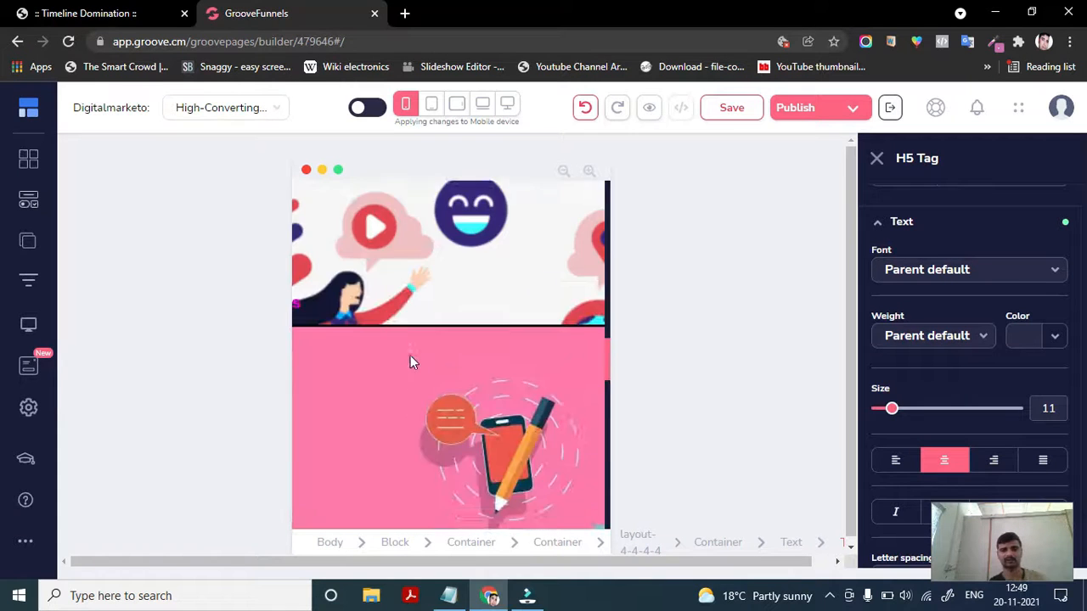
pyautogui.scroll(-8, 410, 362)
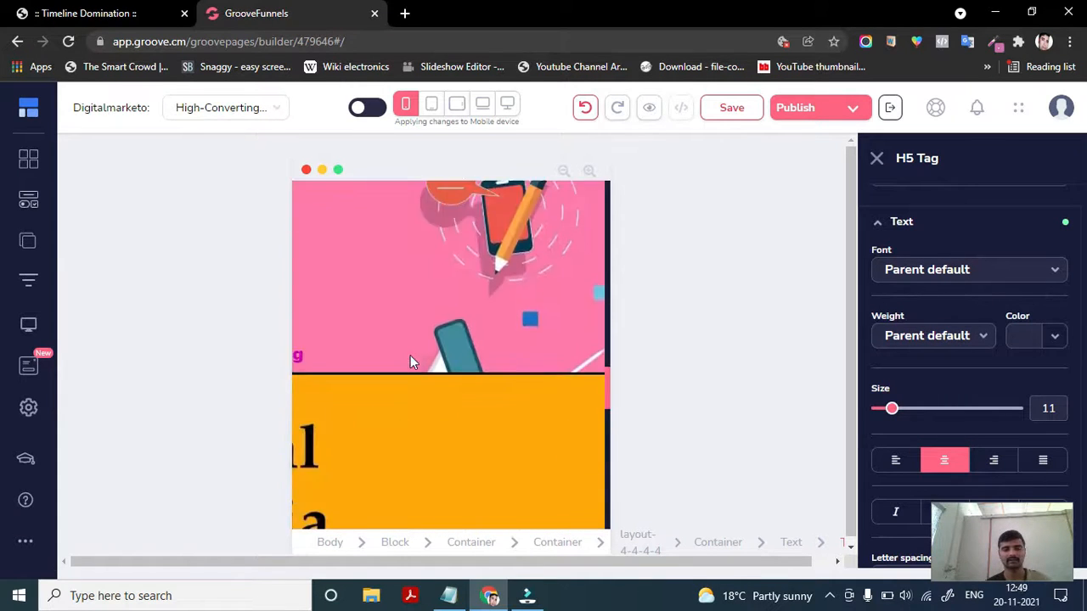
pyautogui.scroll(-2, 409, 362)
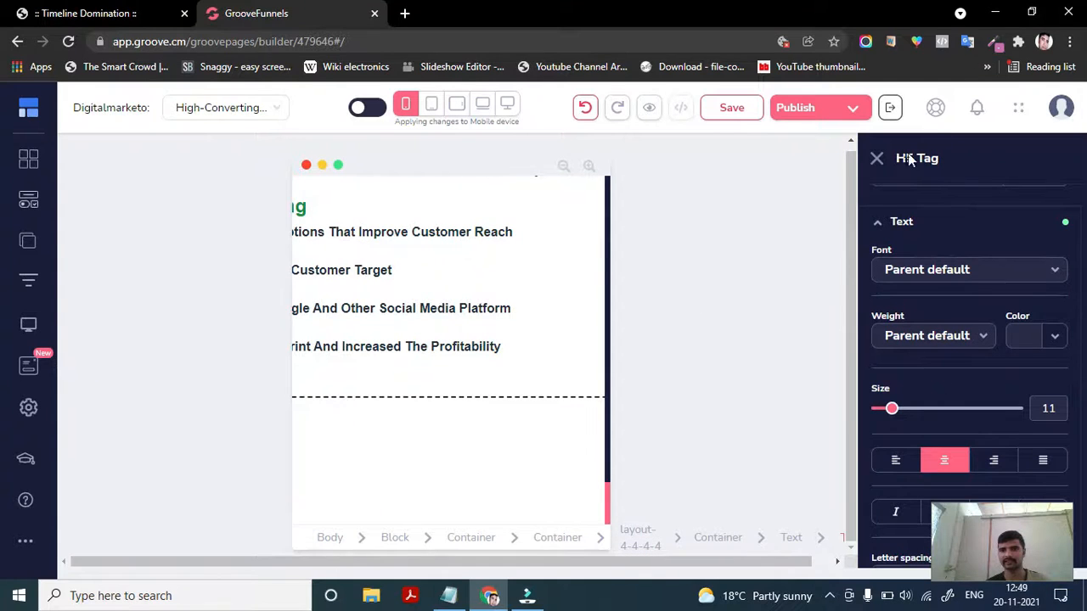
pyautogui.click(883, 226)
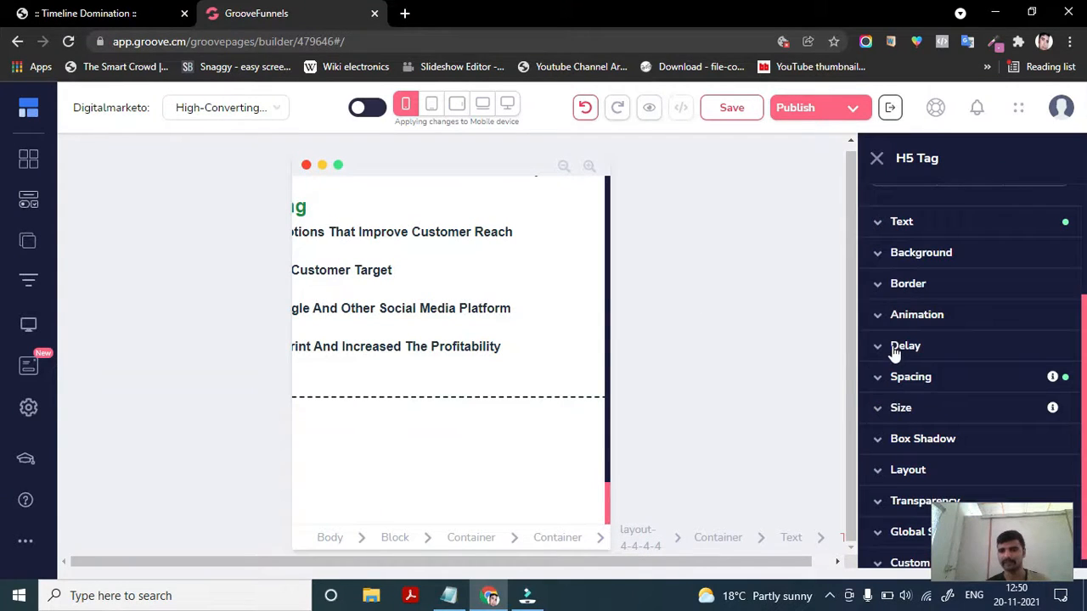
pyautogui.scroll(-1, 897, 361)
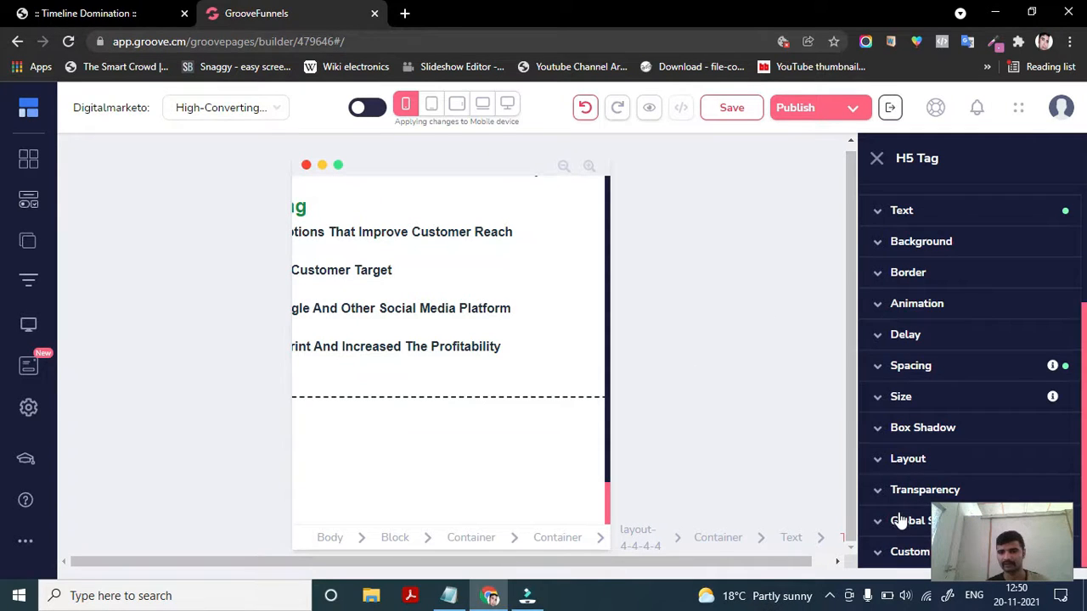
pyautogui.scroll(3, 999, 250)
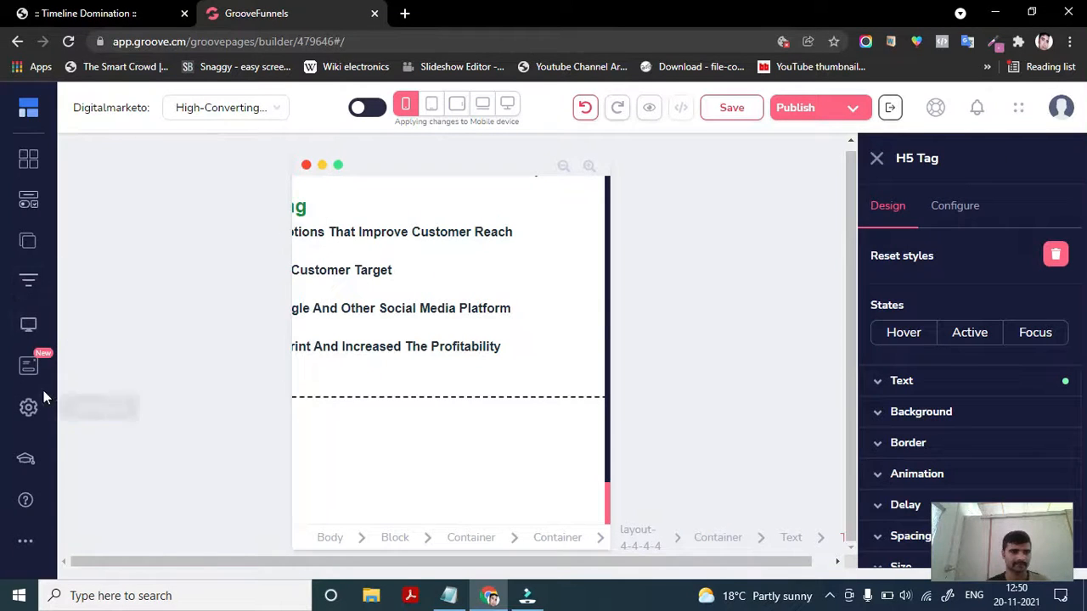
# - Open Site settings and scroll through the site-wide options, then close the settings panel
pyautogui.click(31, 410)
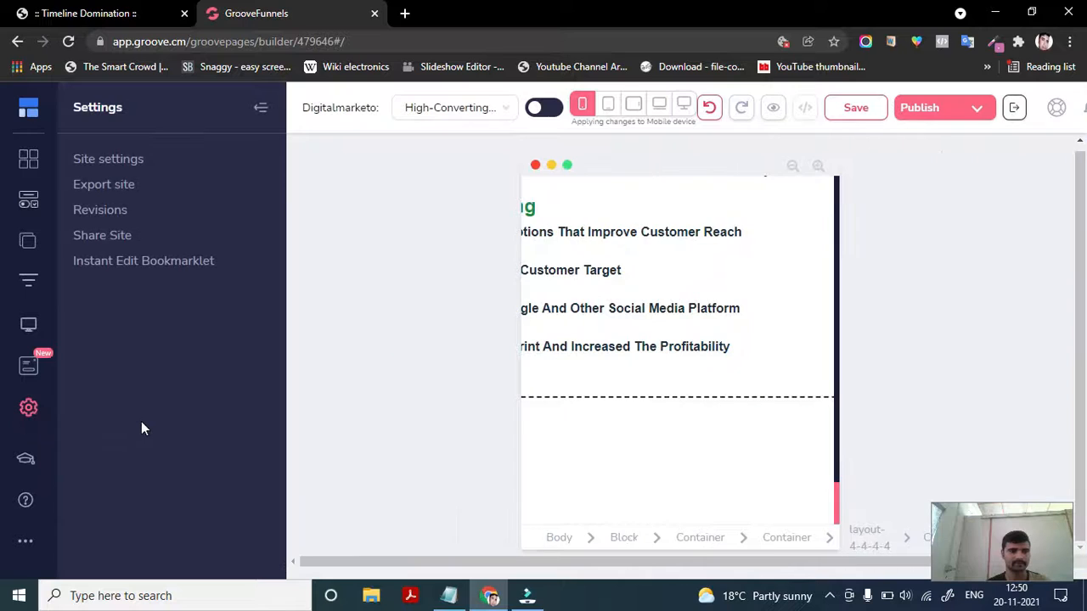
pyautogui.click(91, 158)
pyautogui.scroll(-2, 147, 437)
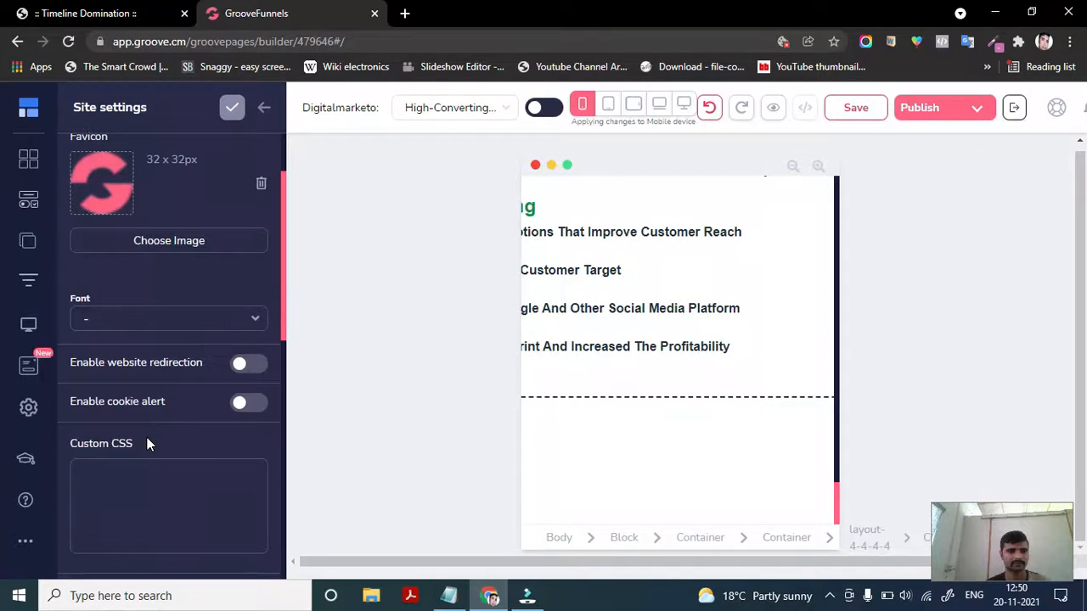
pyautogui.scroll(-2, 147, 437)
pyautogui.scroll(-5, 147, 437)
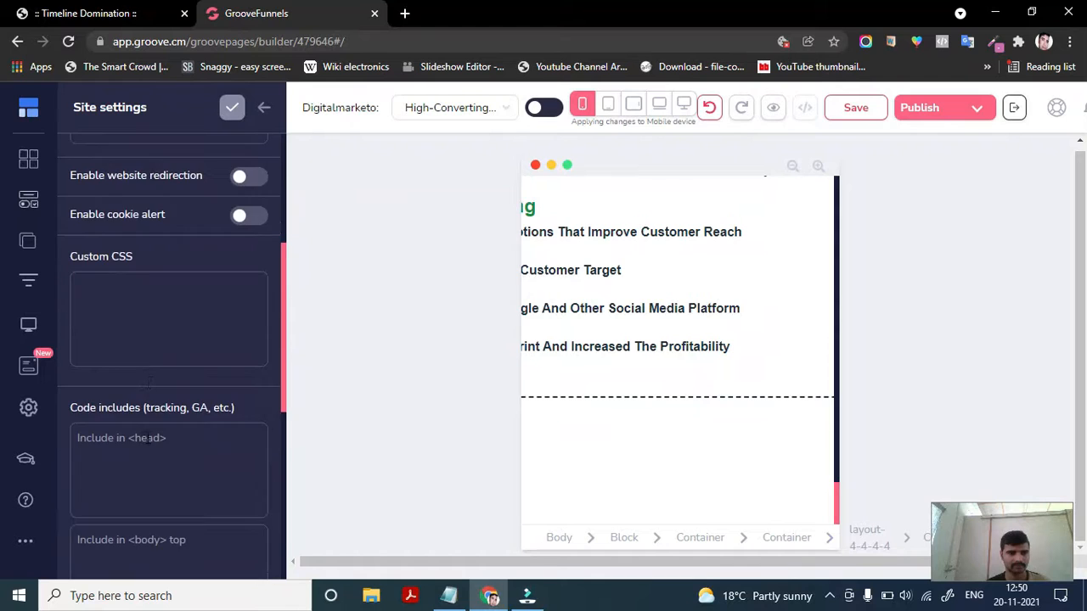
pyautogui.scroll(-3, 143, 452)
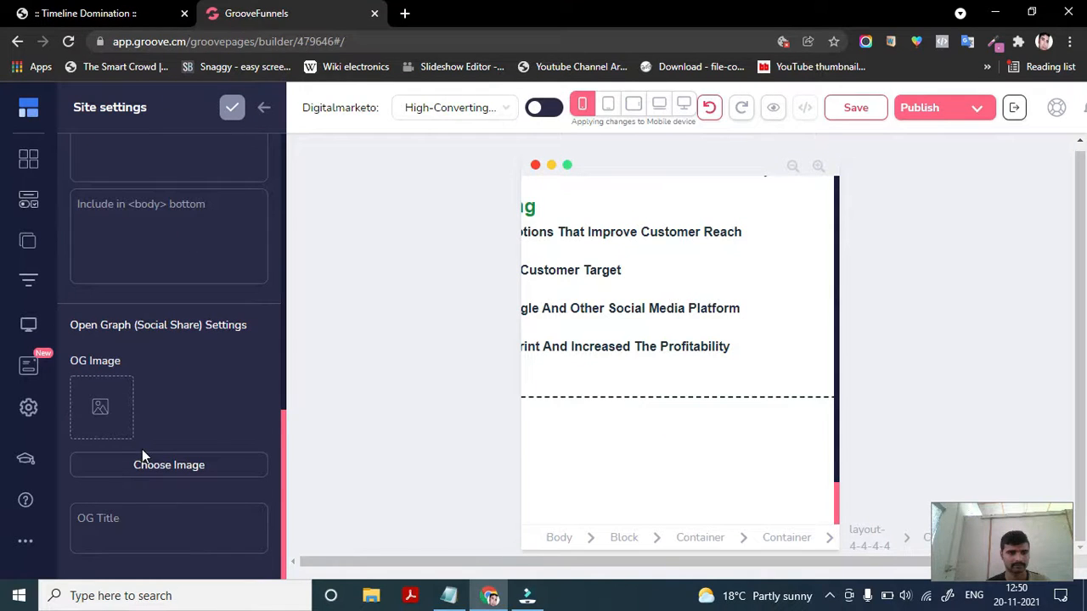
pyautogui.scroll(12, 141, 449)
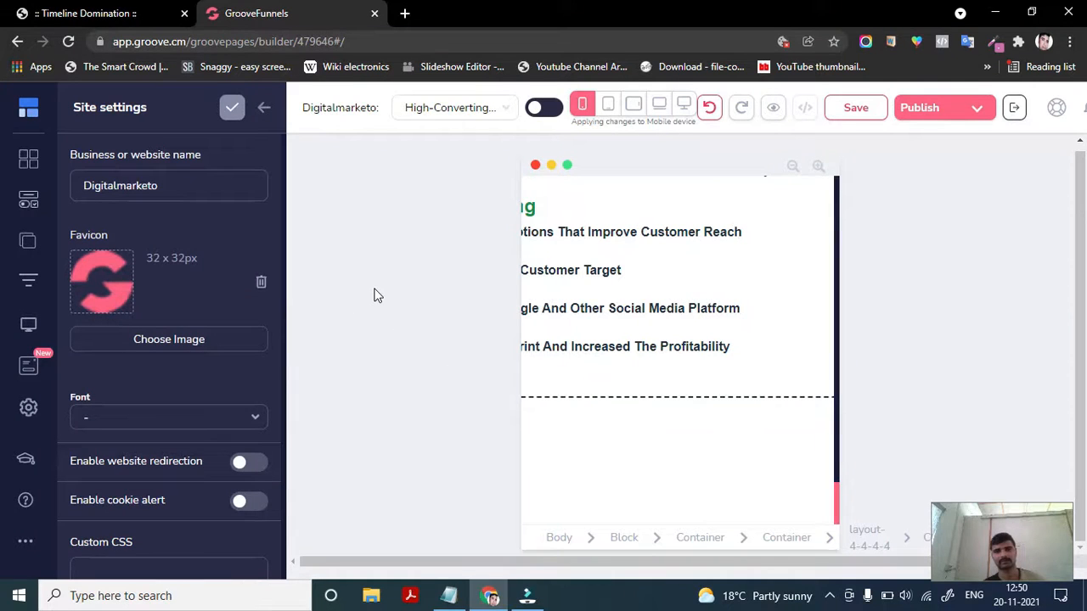
pyautogui.click(262, 111)
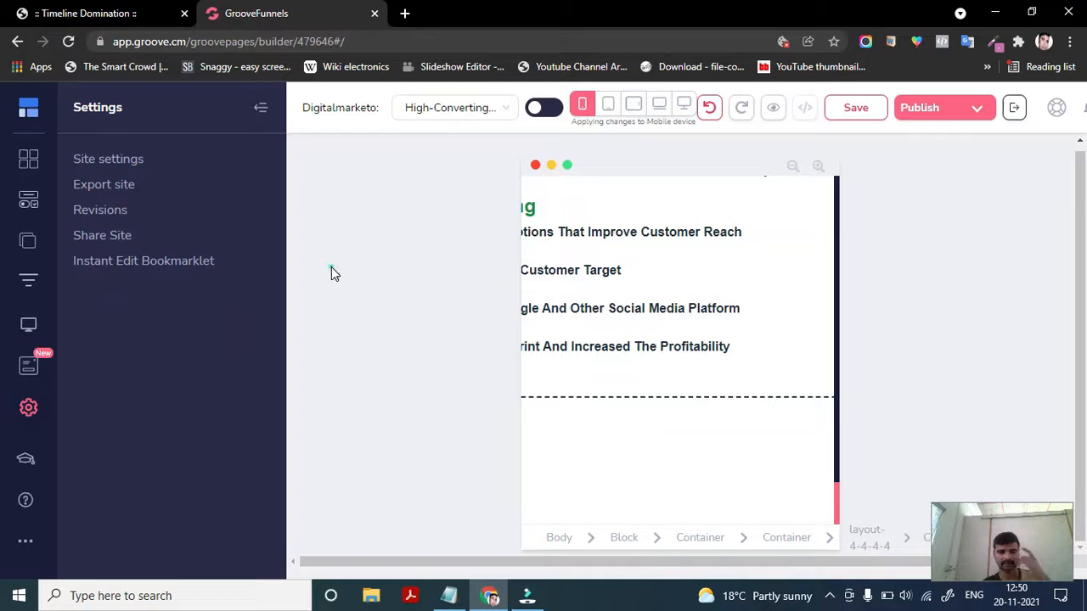
pyautogui.click(259, 109)
# - Select the navbar and undo the recent series of mobile-view edits
pyautogui.scroll(10, 590, 351)
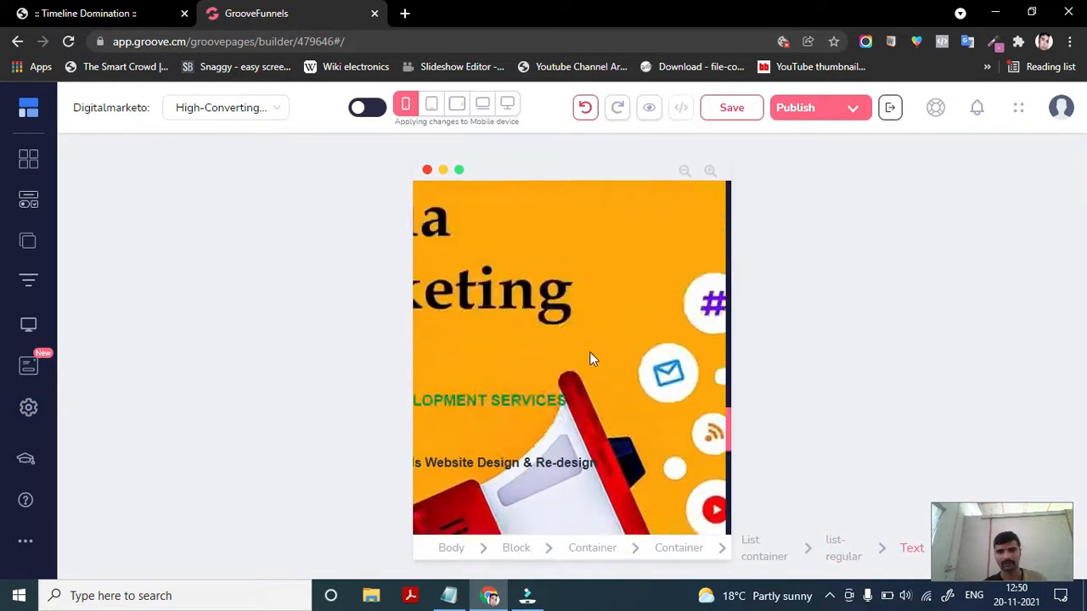
pyautogui.scroll(10, 589, 352)
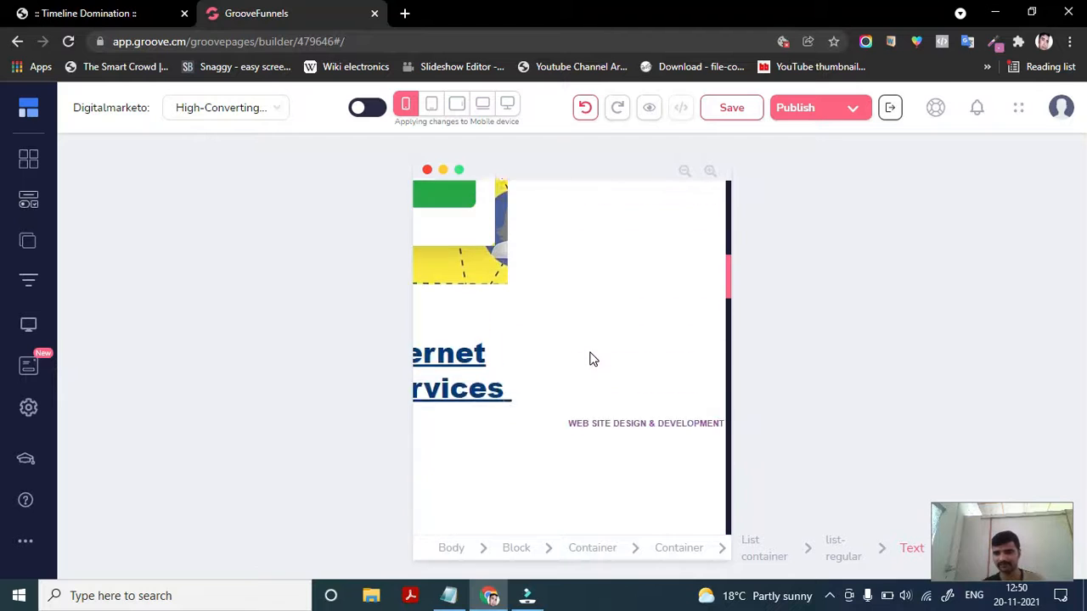
pyautogui.scroll(8, 589, 360)
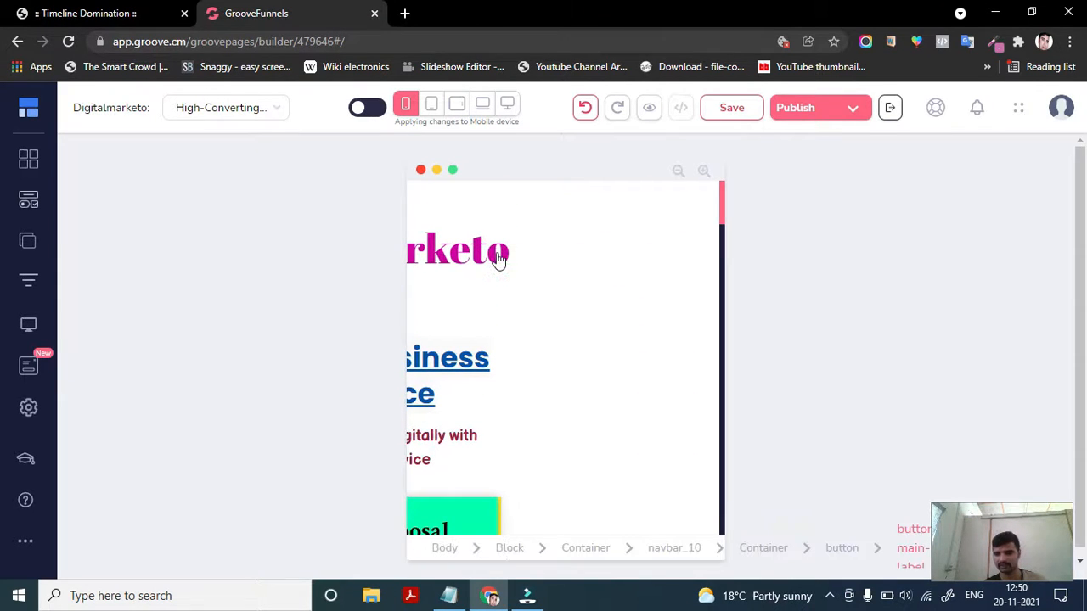
pyautogui.scroll(-1, 491, 285)
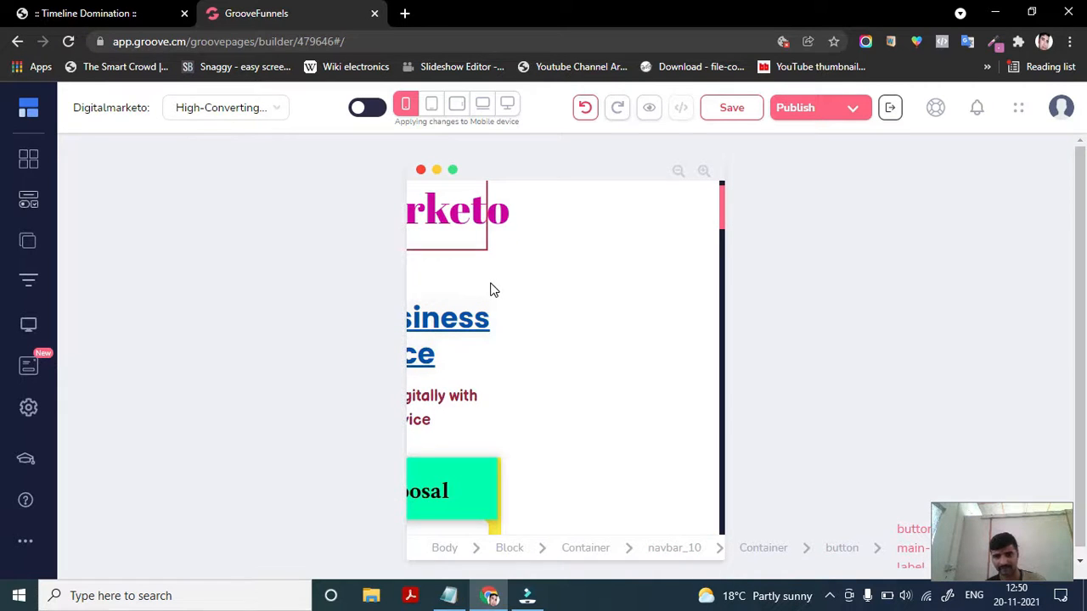
pyautogui.scroll(1, 500, 228)
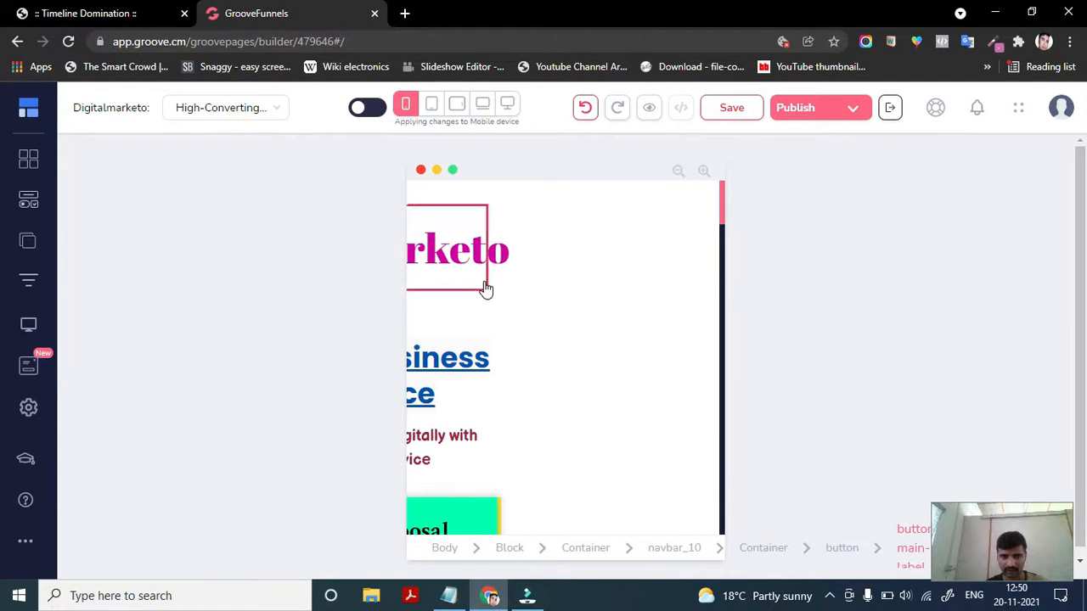
pyautogui.scroll(-3, 518, 326)
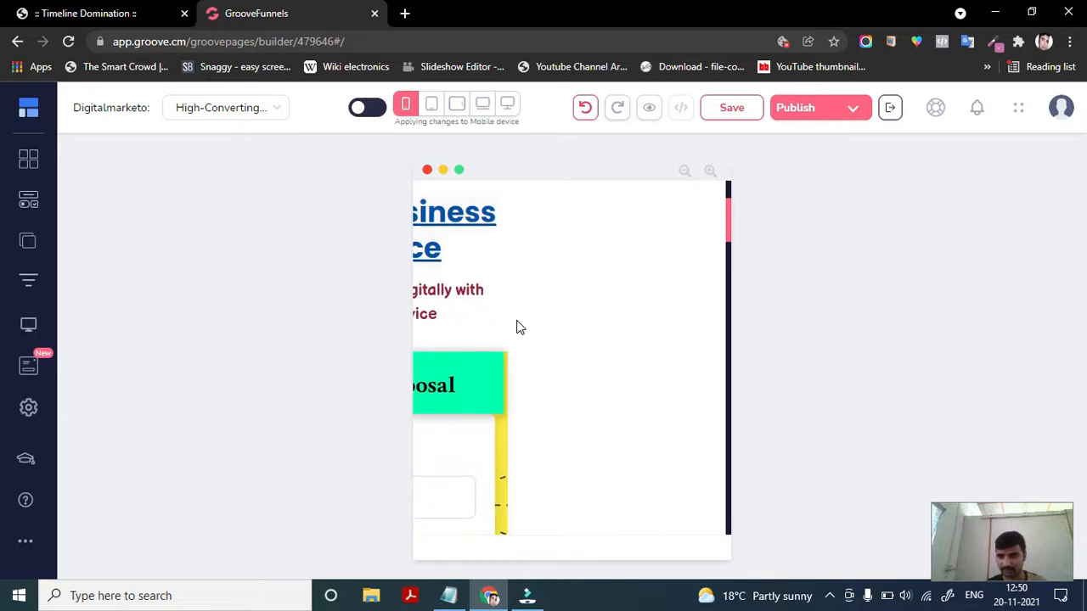
pyautogui.scroll(3, 518, 326)
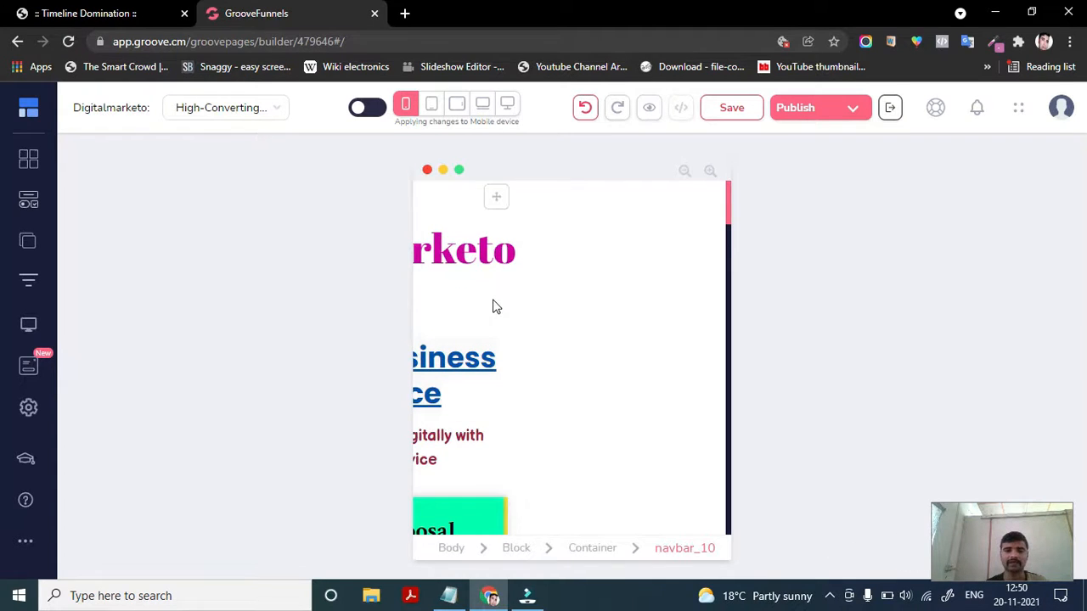
pyautogui.click(520, 313)
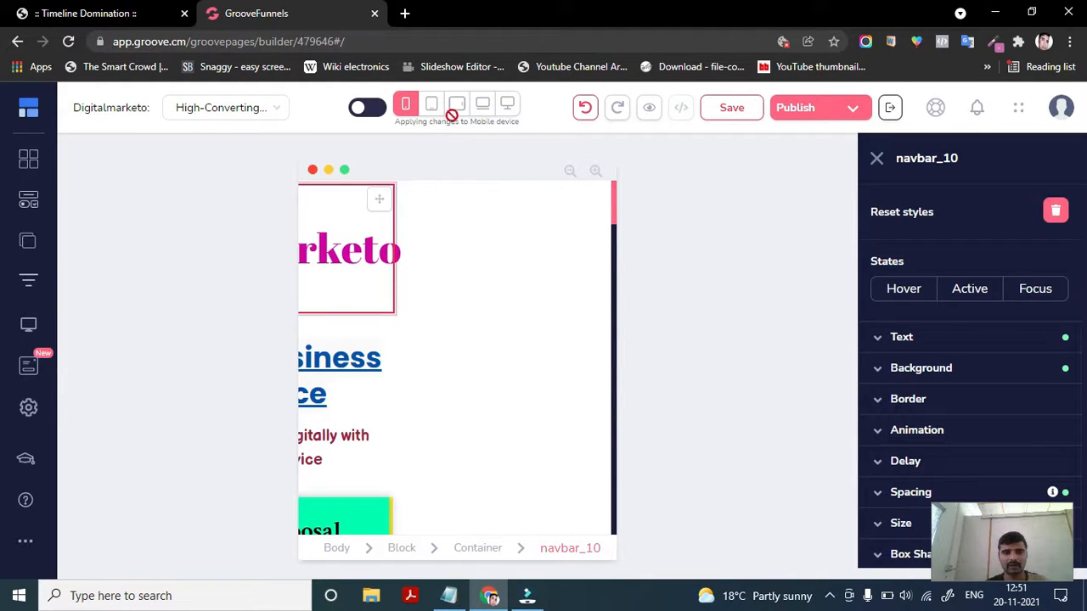
pyautogui.click(585, 109)
pyautogui.click(585, 109)
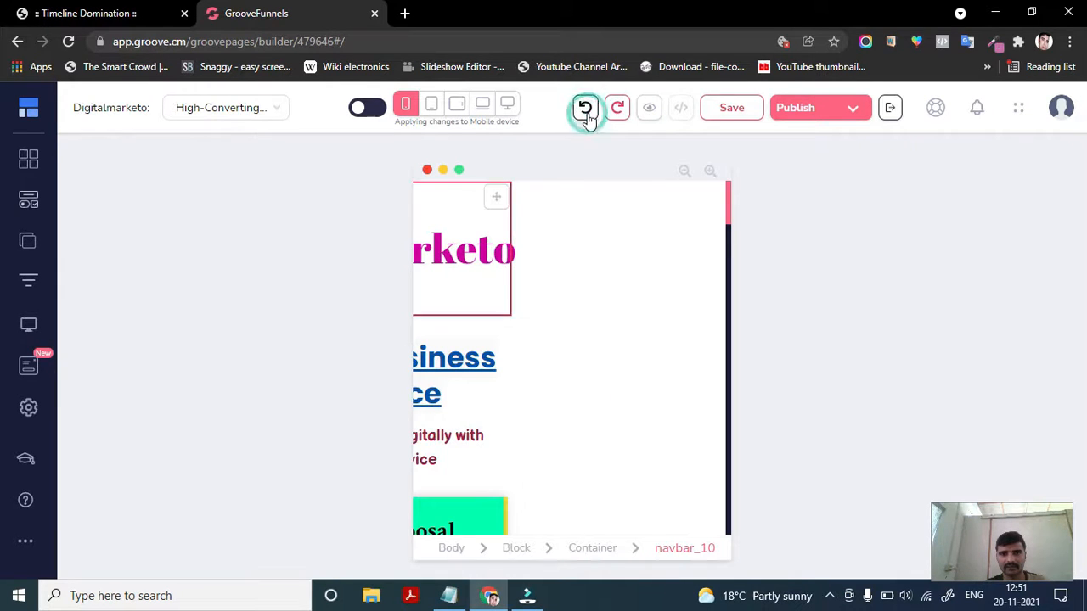
pyautogui.click(585, 109)
pyautogui.click(585, 108)
pyautogui.click(585, 109)
pyautogui.click(585, 108)
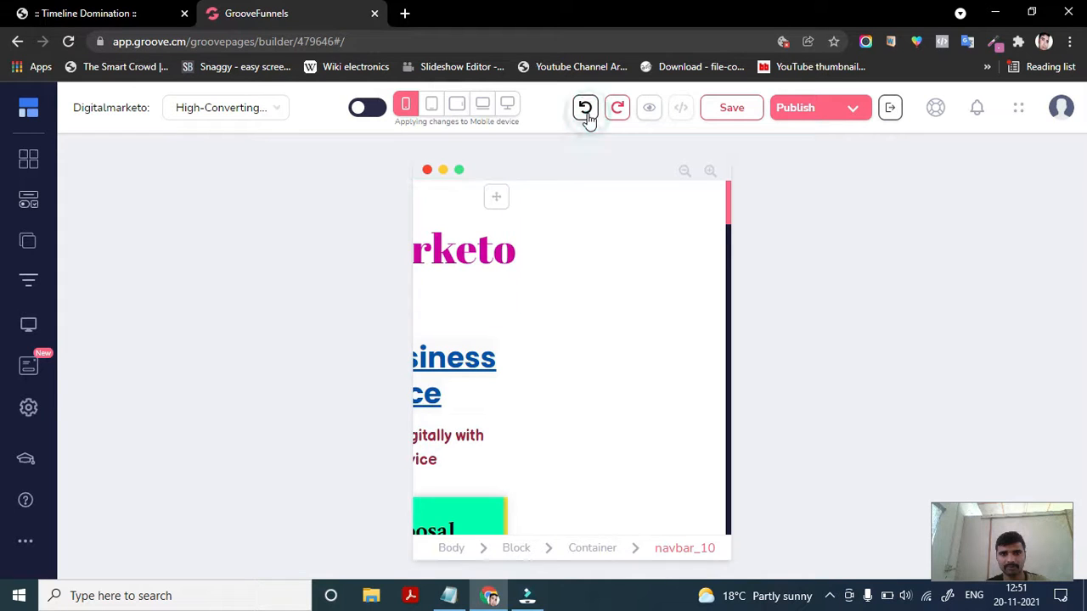
pyautogui.click(585, 109)
pyautogui.click(586, 112)
pyautogui.click(585, 110)
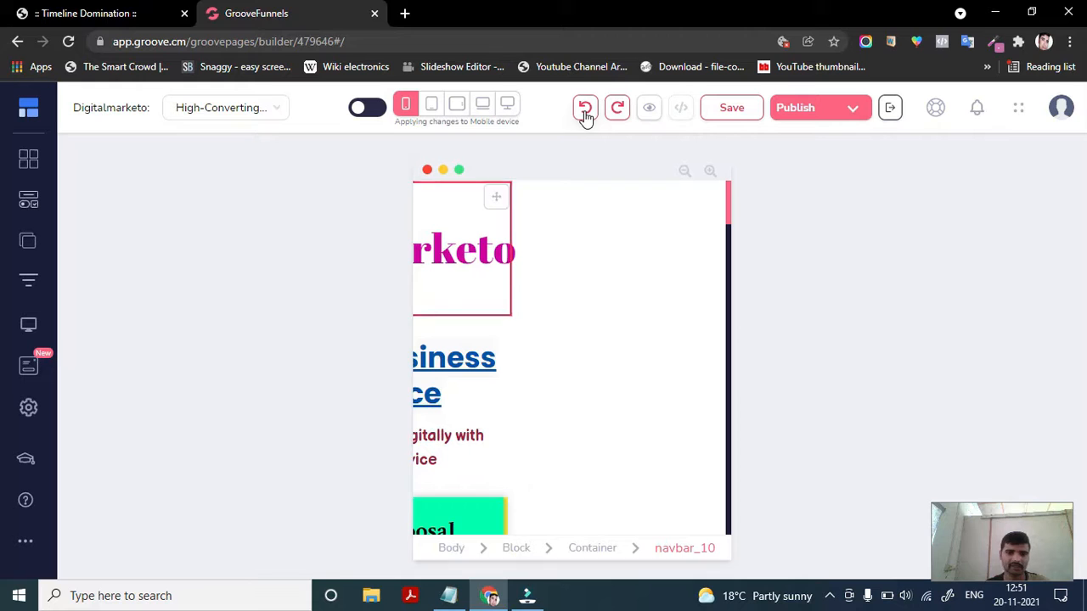
pyautogui.click(585, 109)
pyautogui.click(584, 108)
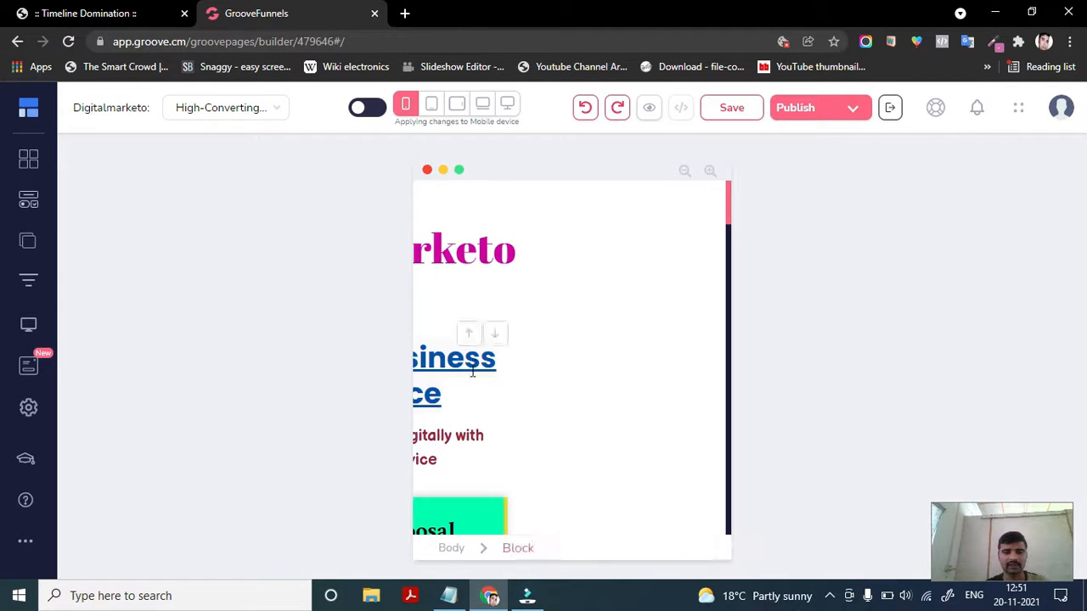
# - Check the page layout in desktop view
pyautogui.scroll(-10, 473, 348)
pyautogui.scroll(-5, 473, 348)
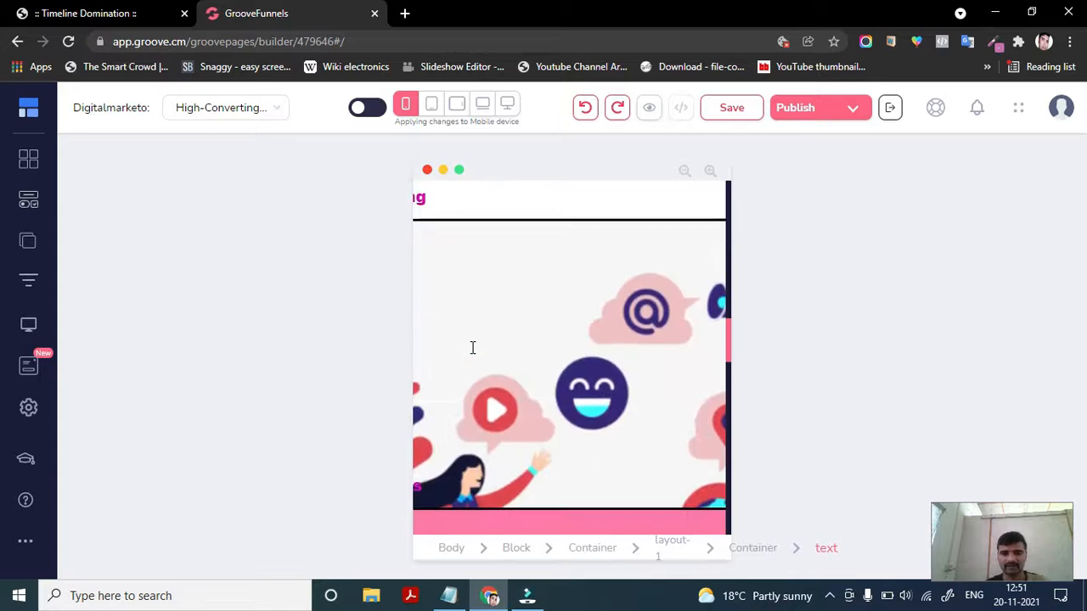
pyautogui.scroll(10, 472, 347)
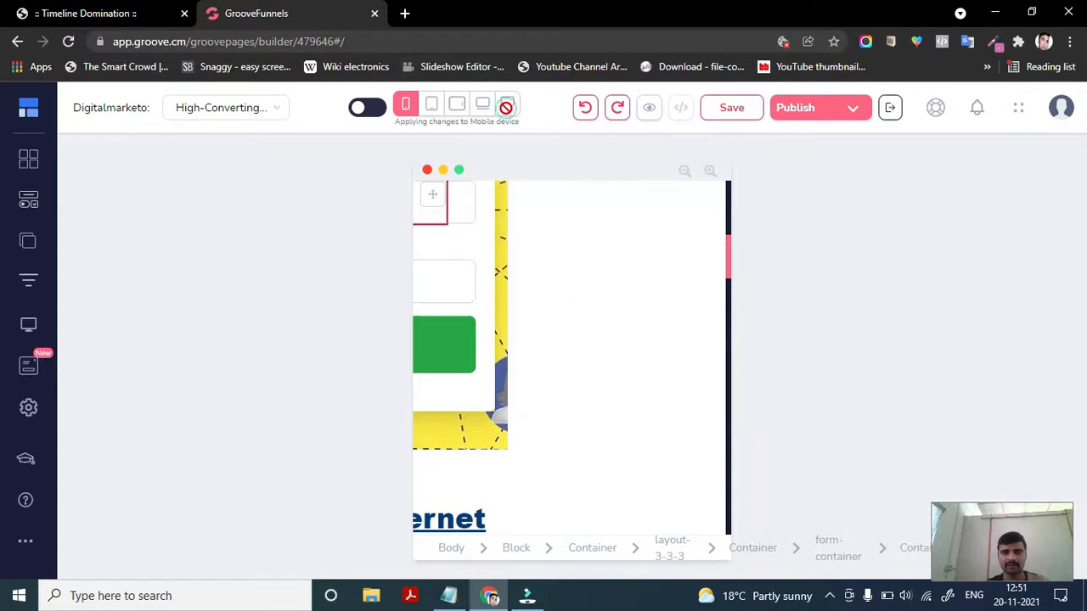
pyautogui.click(506, 103)
pyautogui.scroll(-1, 467, 401)
pyautogui.scroll(5, 466, 401)
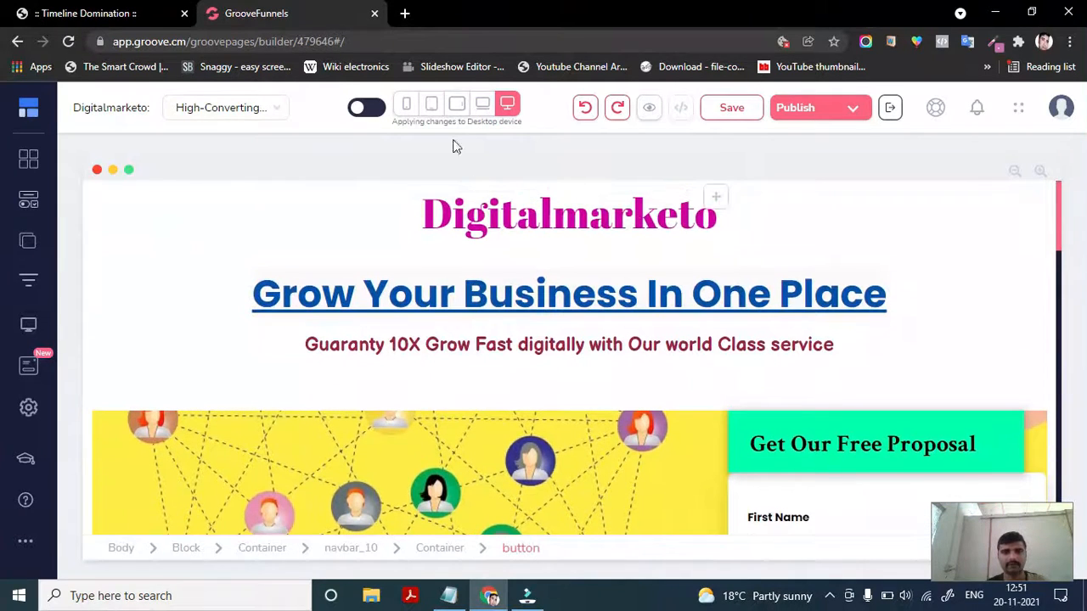
# - Switch to mobile view, select the logo label and set its width to Auto
pyautogui.click(403, 103)
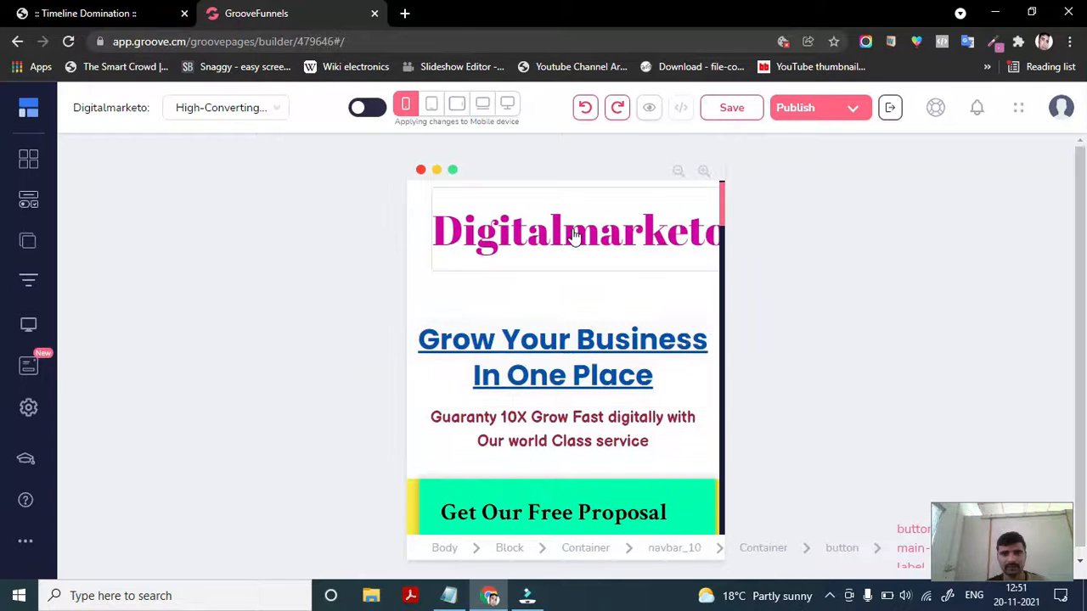
pyautogui.click(547, 259)
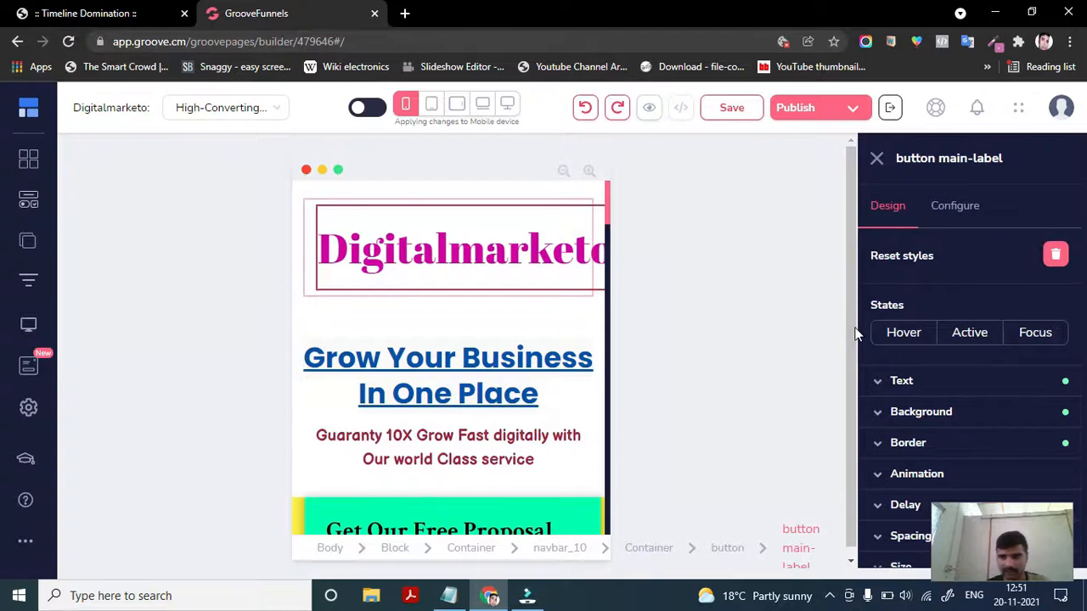
pyautogui.scroll(-2, 911, 411)
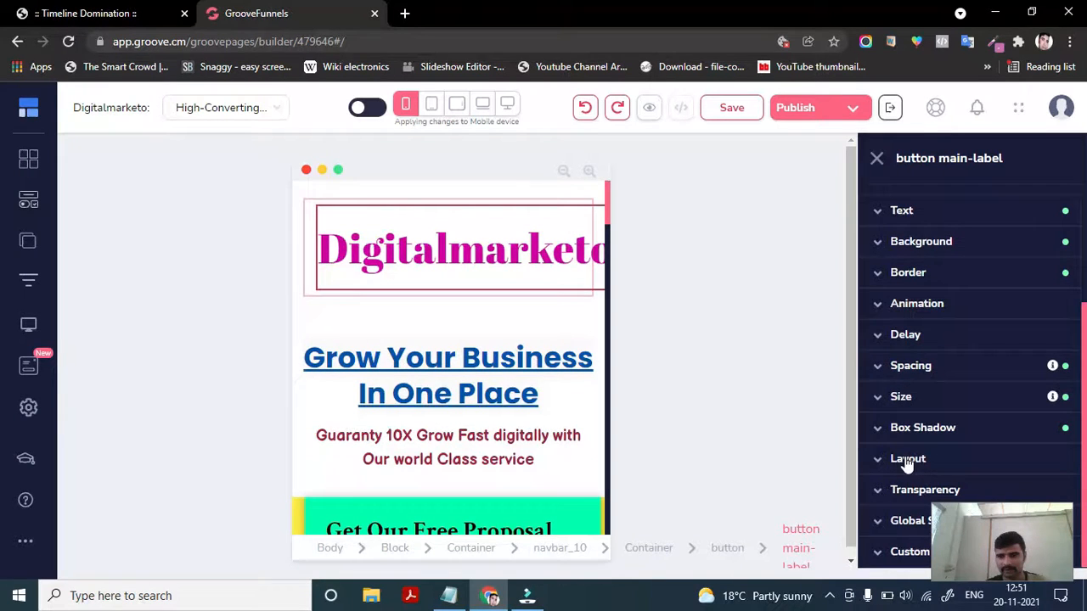
pyautogui.click(900, 396)
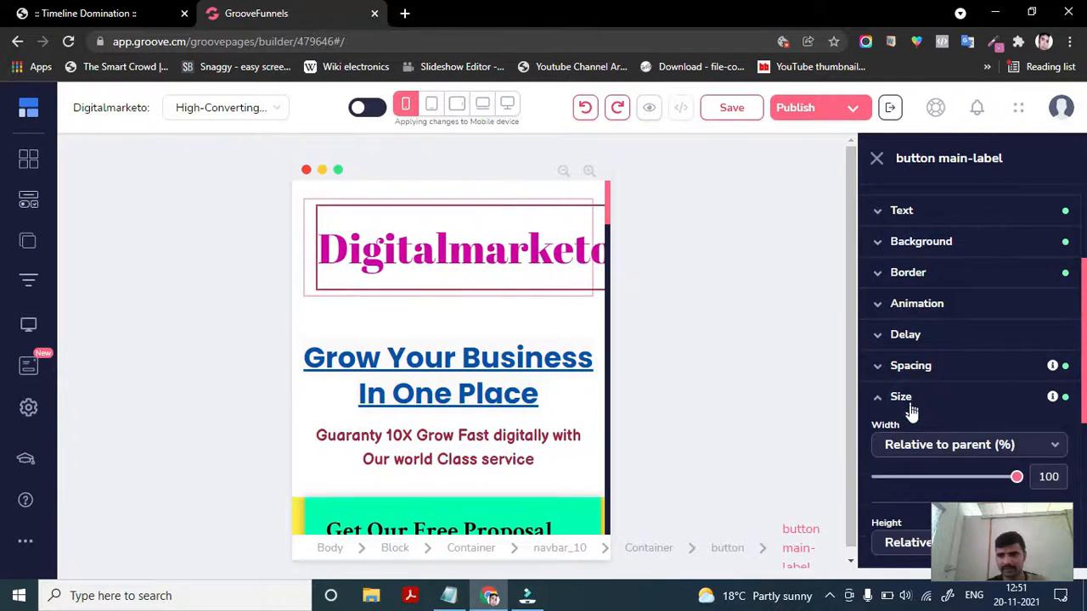
pyautogui.scroll(-1, 911, 382)
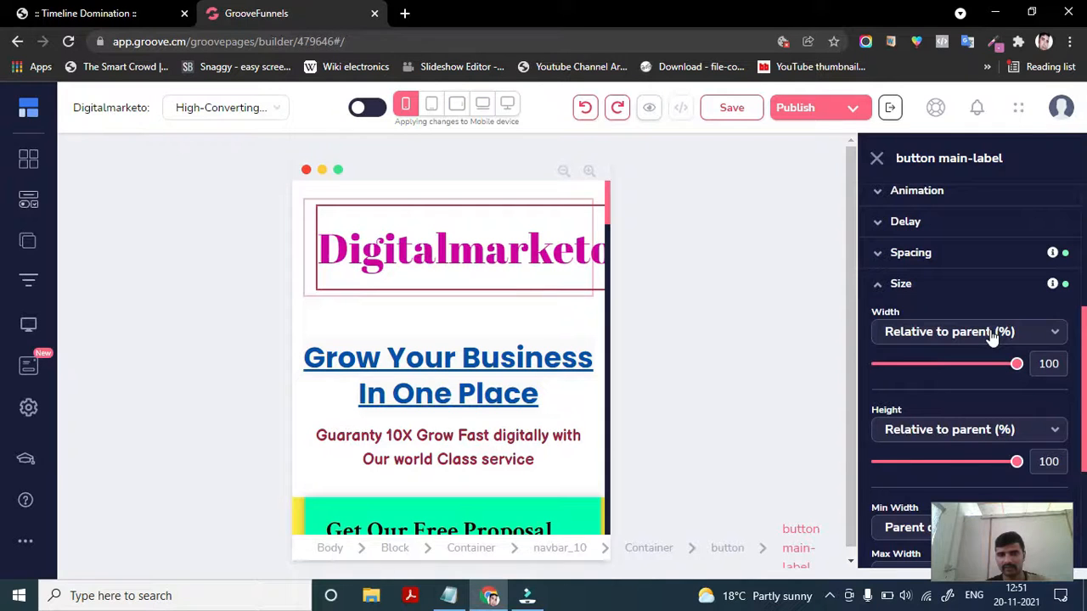
pyautogui.click(1006, 332)
pyautogui.click(918, 394)
pyautogui.scroll(-2, 917, 412)
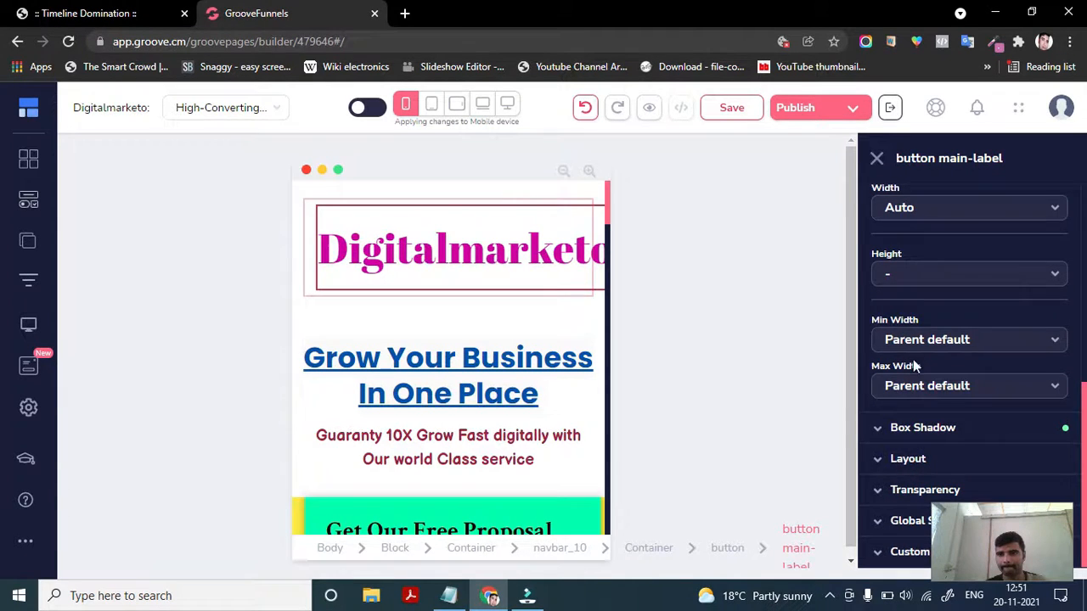
pyautogui.scroll(1, 908, 385)
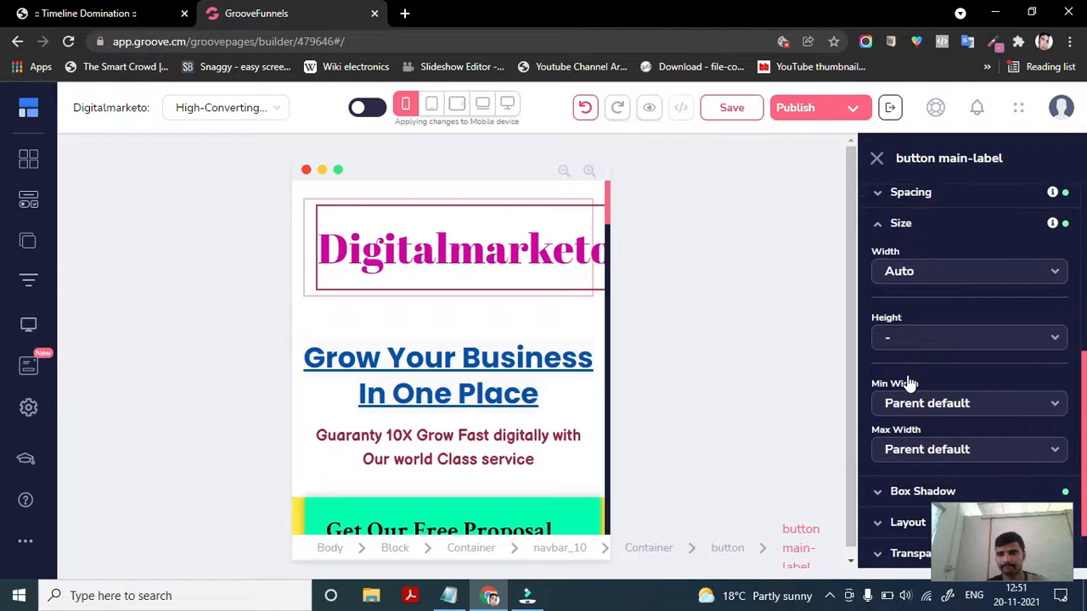
pyautogui.scroll(-1, 904, 353)
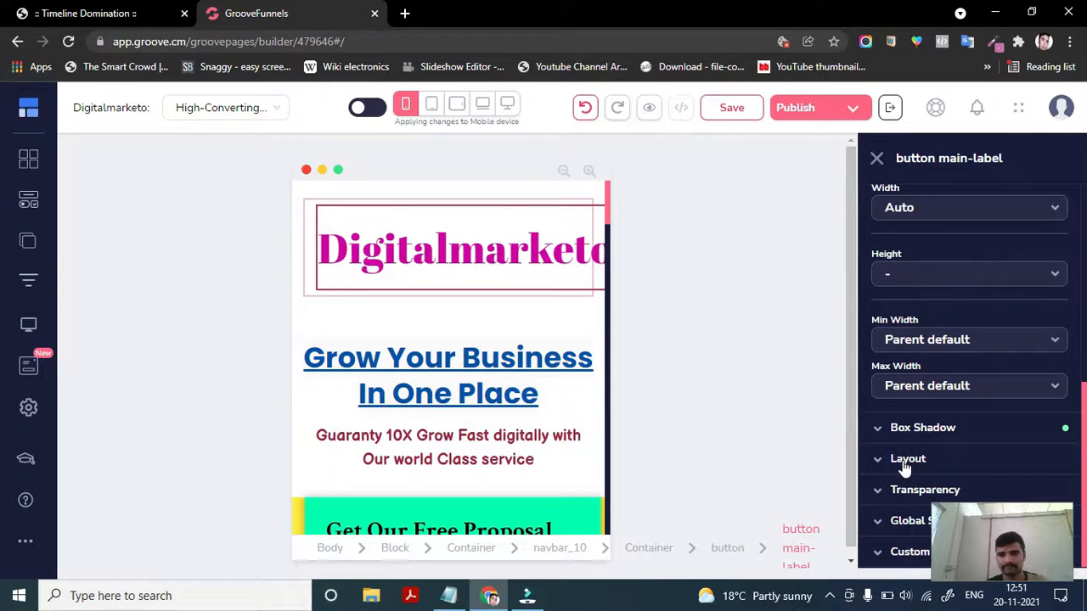
# - Try setting the logo label's display to block, then return it to Parent default
pyautogui.click(903, 462)
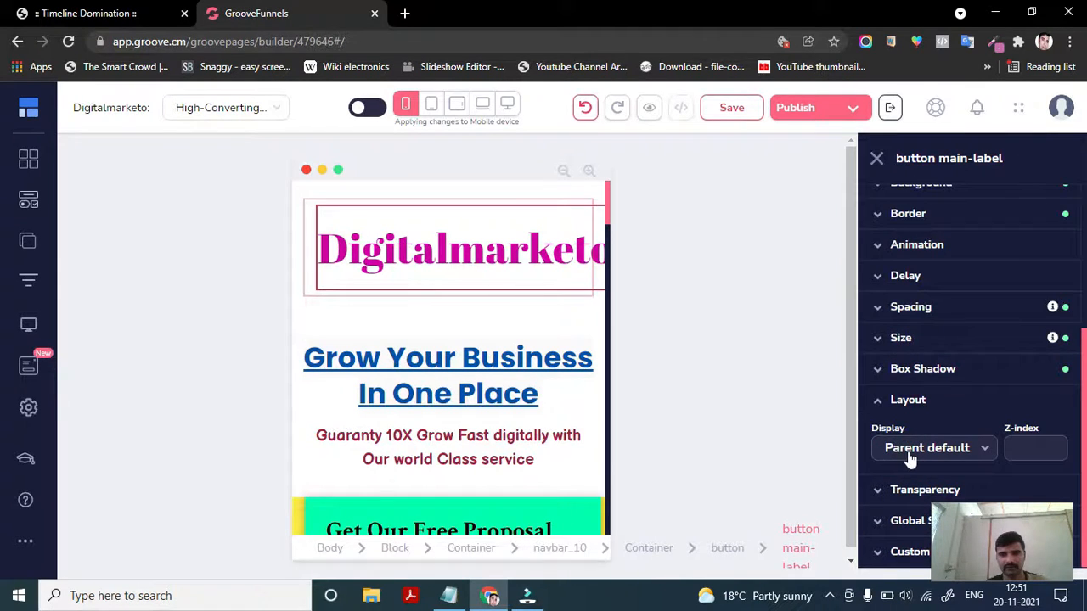
pyautogui.click(908, 450)
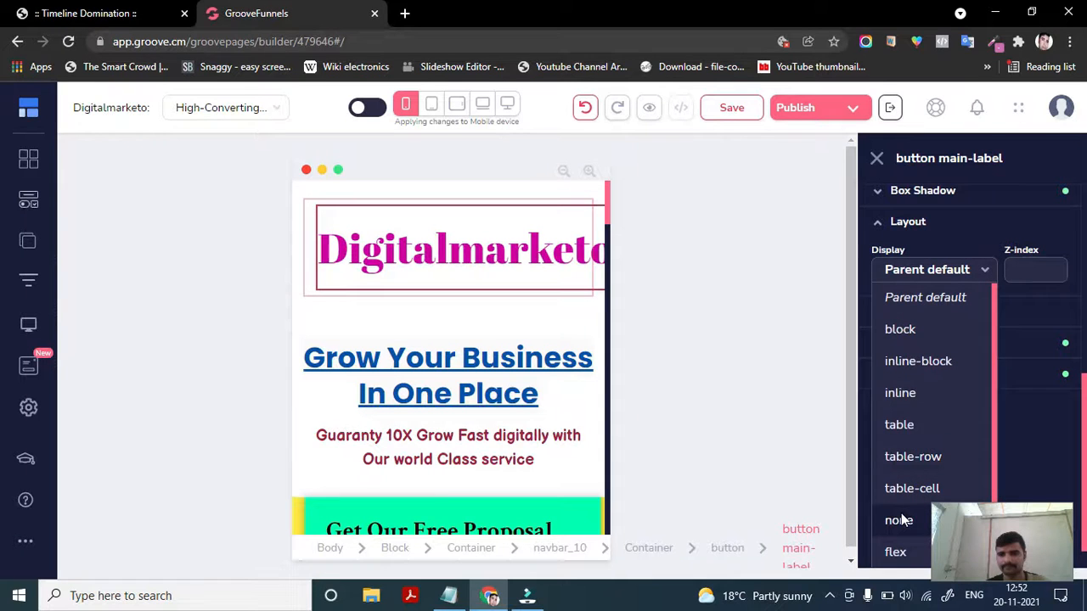
pyautogui.click(919, 334)
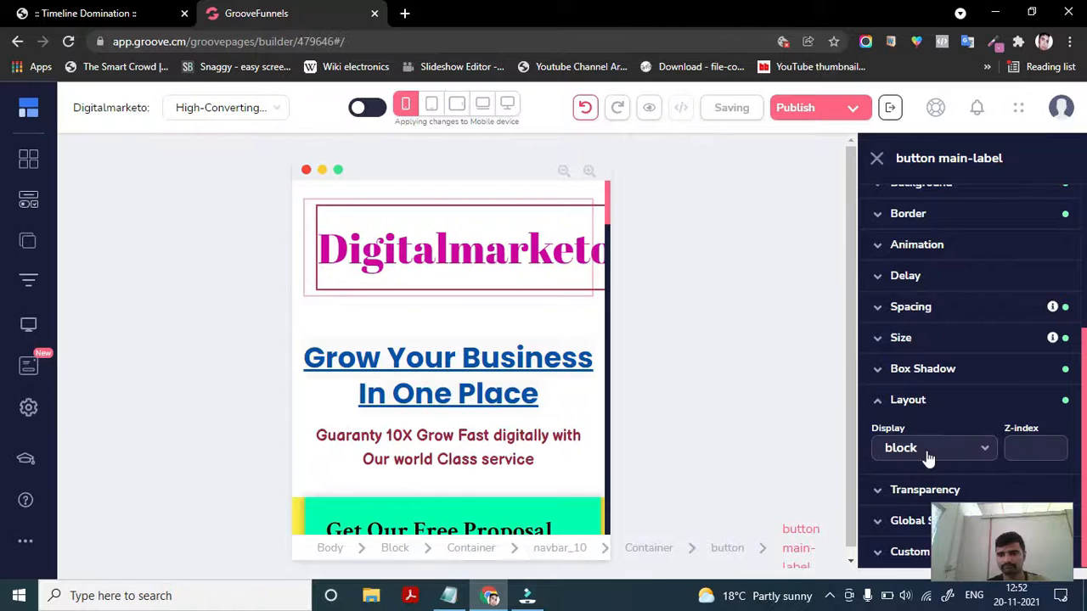
pyautogui.click(924, 450)
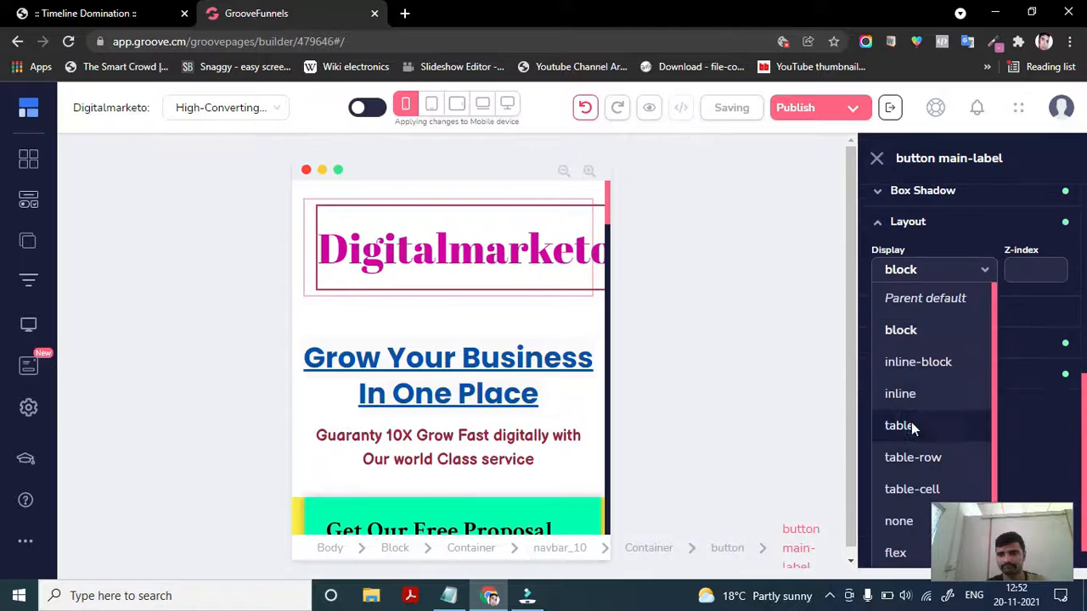
pyautogui.click(922, 309)
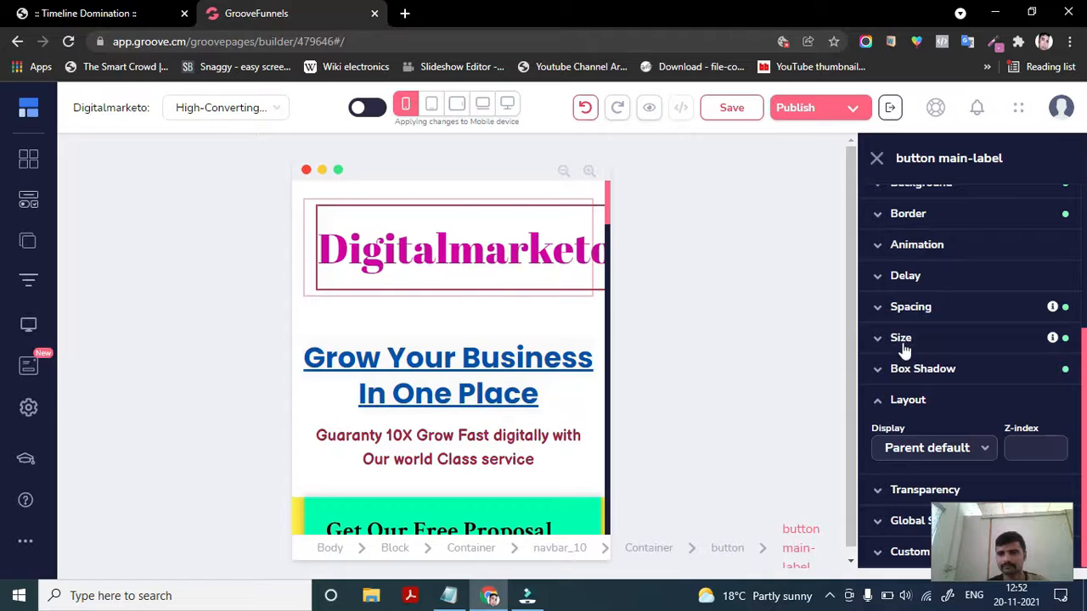
# - Set the logo label's right margin to 0
pyautogui.click(907, 307)
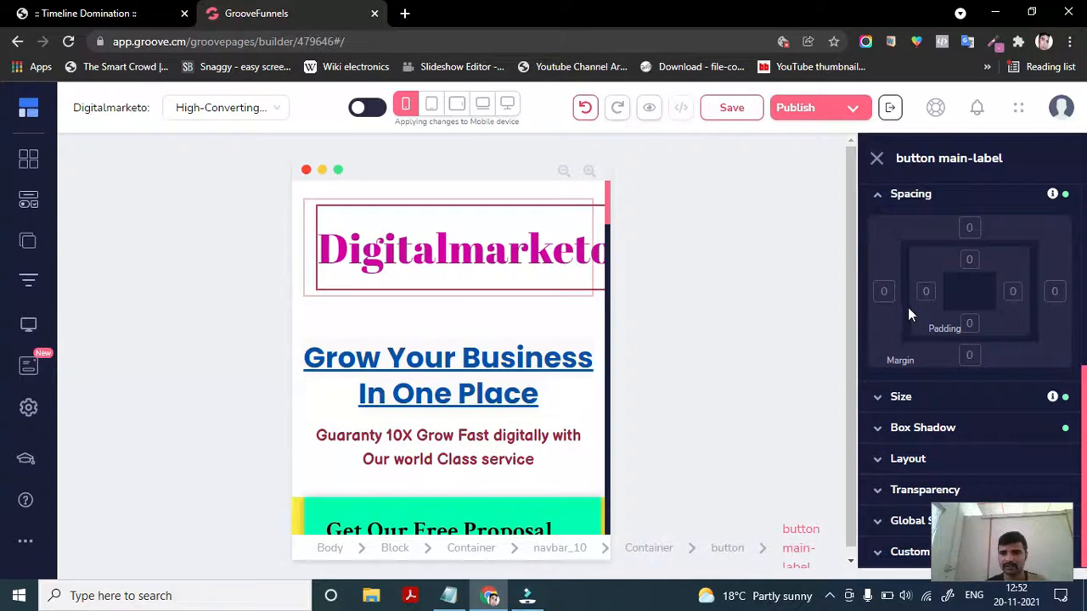
pyautogui.click(1052, 293)
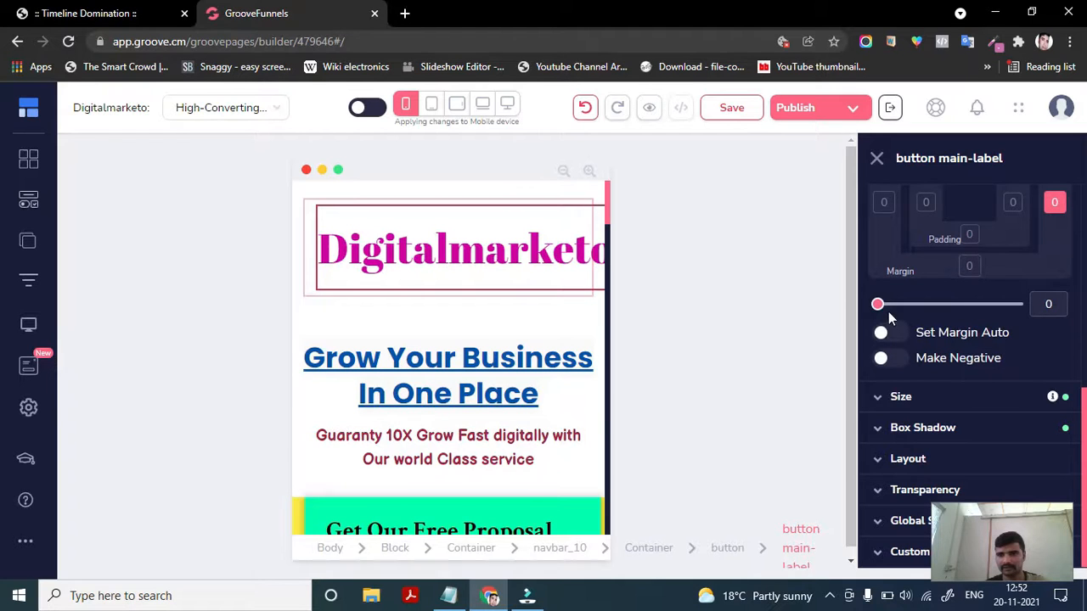
pyautogui.moveTo(878, 308); pyautogui.dragTo(850, 318)
pyautogui.scroll(1, 941, 298)
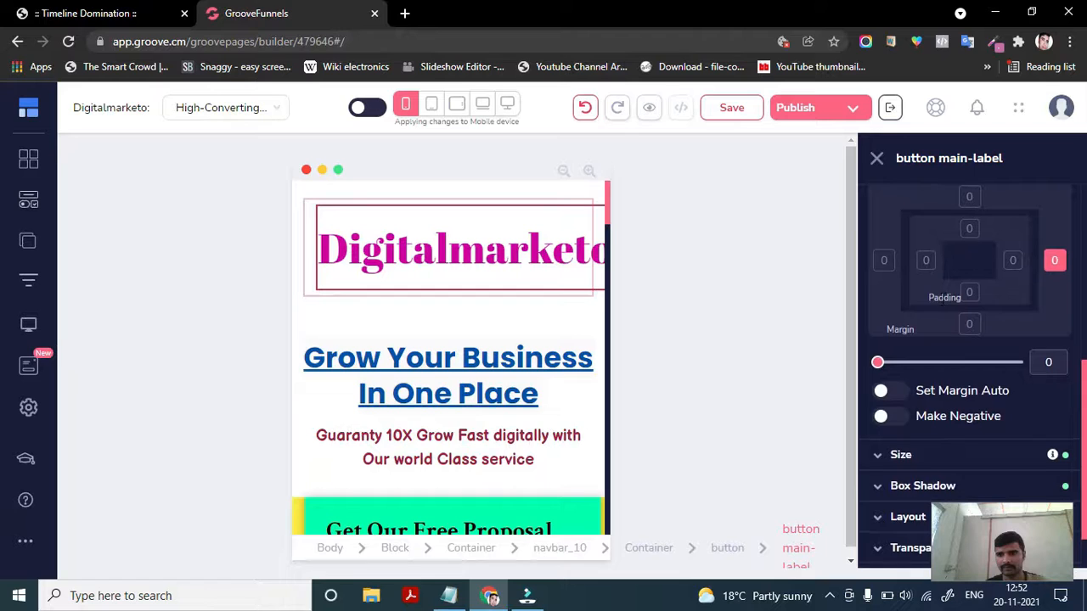
pyautogui.scroll(1, 945, 332)
pyautogui.scroll(1, 939, 408)
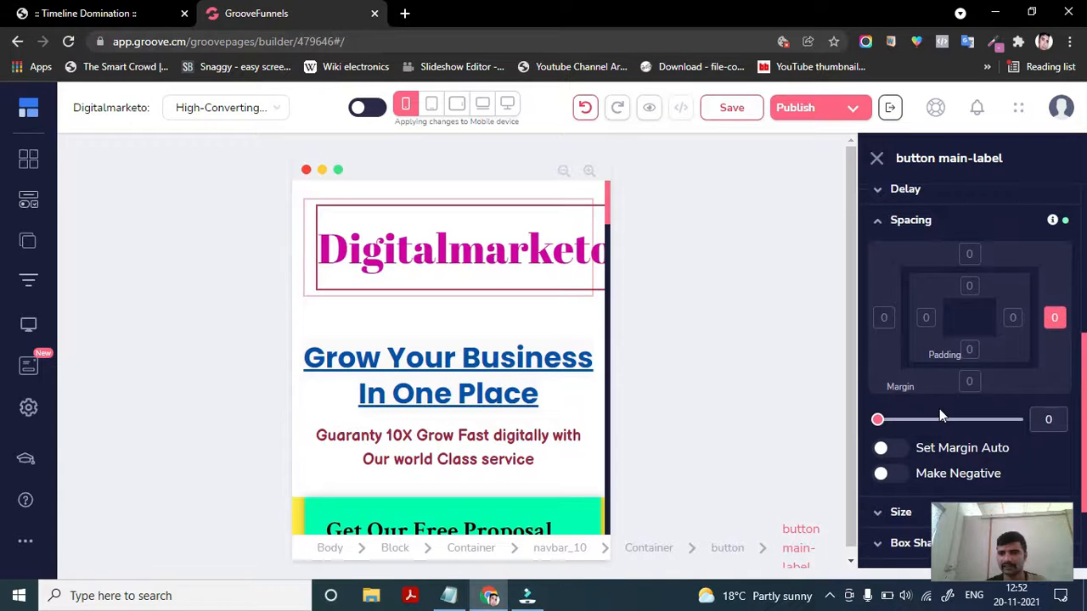
# - Set the logo label's right padding and left margin to 0
pyautogui.click(1012, 319)
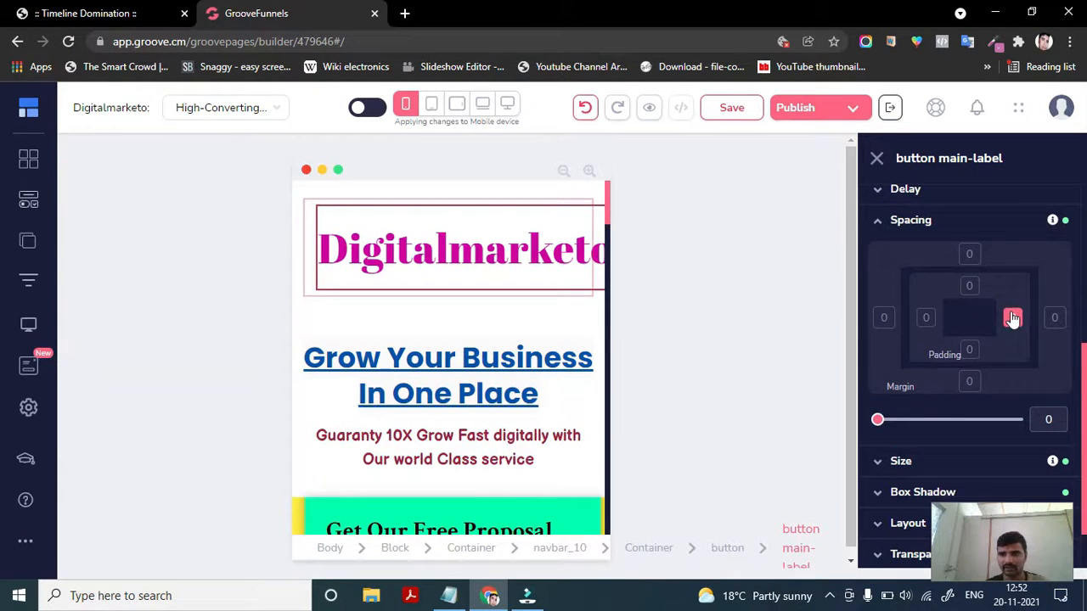
pyautogui.moveTo(877, 421)
pyautogui.mouseDown()
pyautogui.moveTo(910, 425)
pyautogui.moveTo(907, 436)
pyautogui.moveTo(867, 432)
pyautogui.mouseUp()
pyautogui.click(1012, 320)
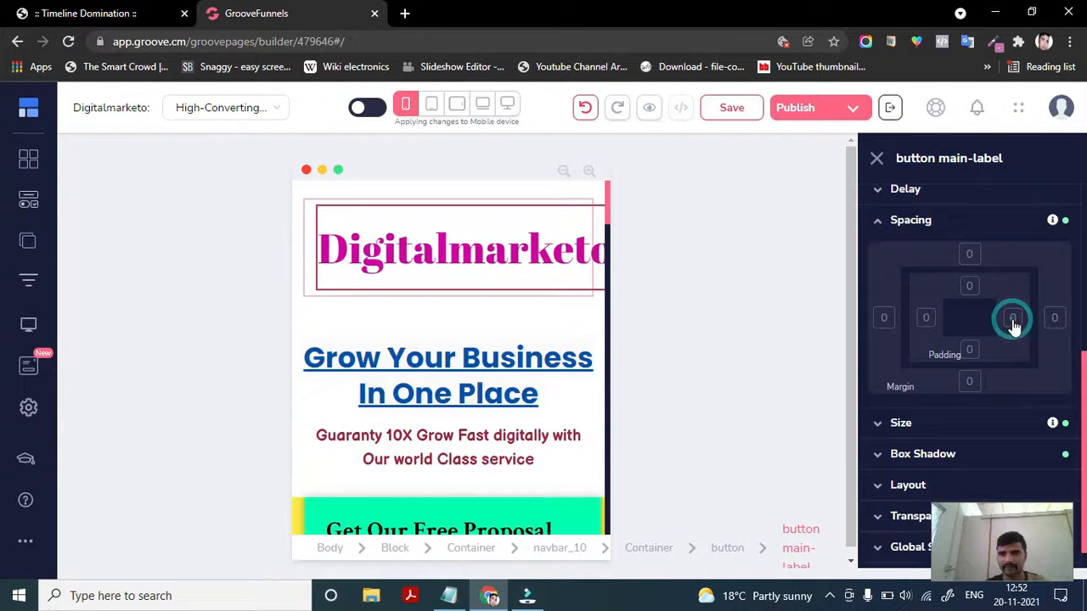
pyautogui.click(884, 321)
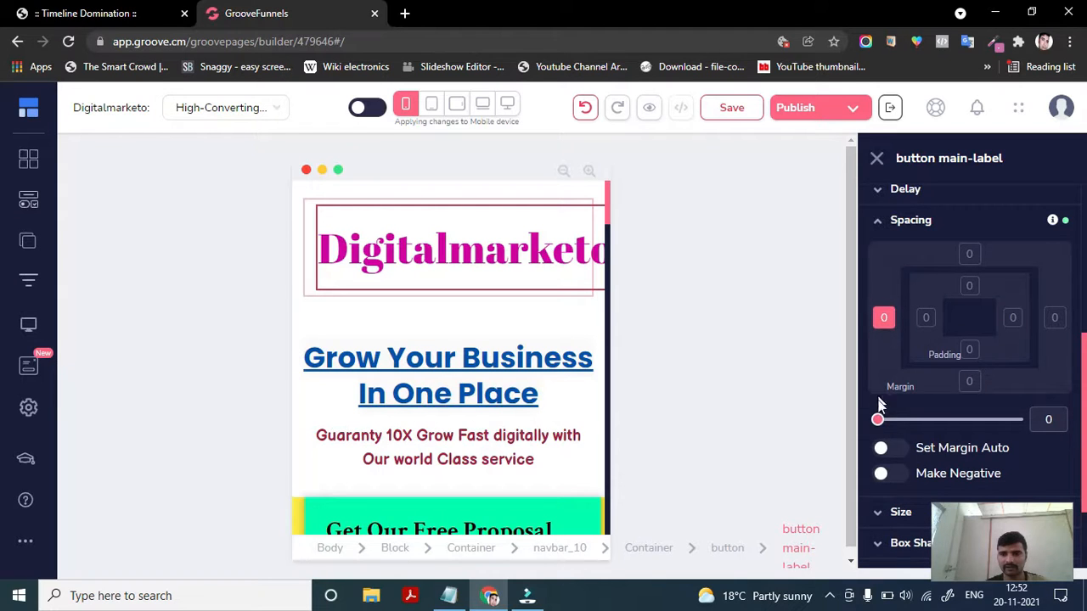
pyautogui.moveTo(877, 422); pyautogui.dragTo(849, 438)
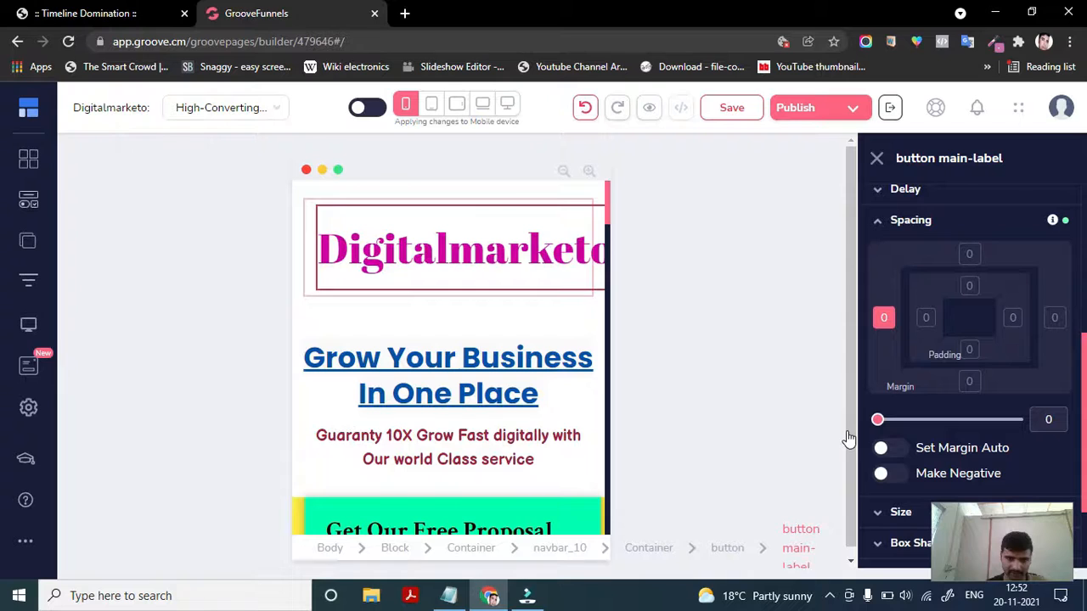
# - Select the logo button and open the page preview in a new tab
pyautogui.rightClick(402, 255)
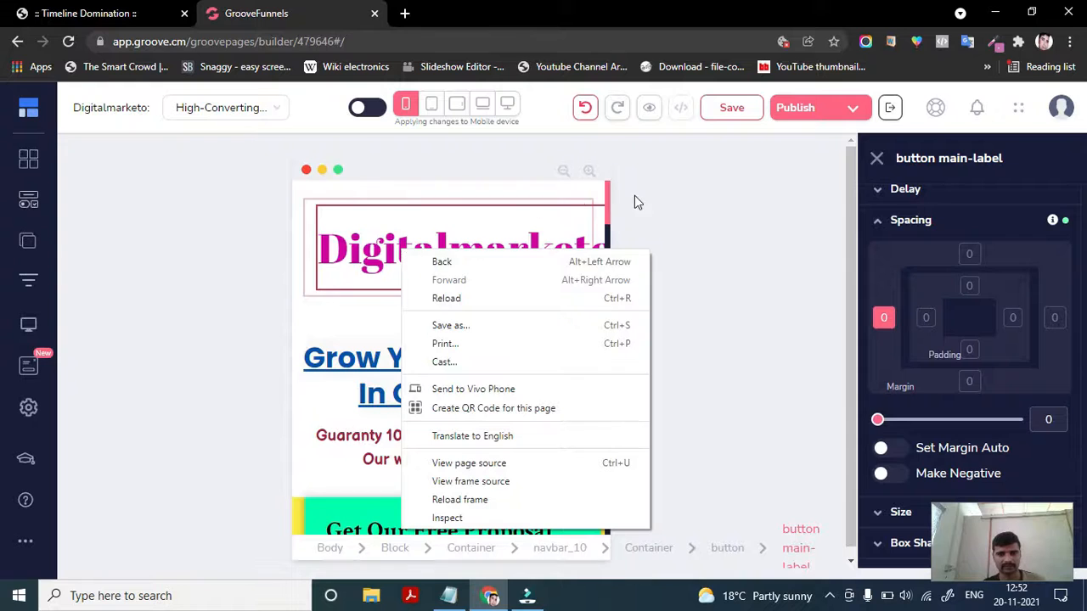
pyautogui.click(465, 207)
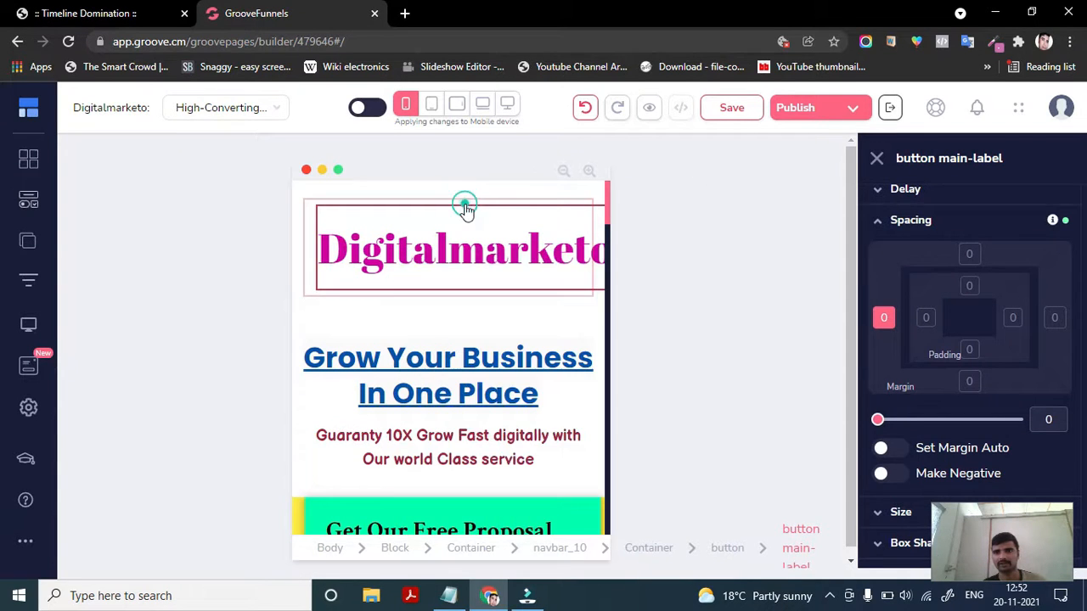
pyautogui.click(564, 208)
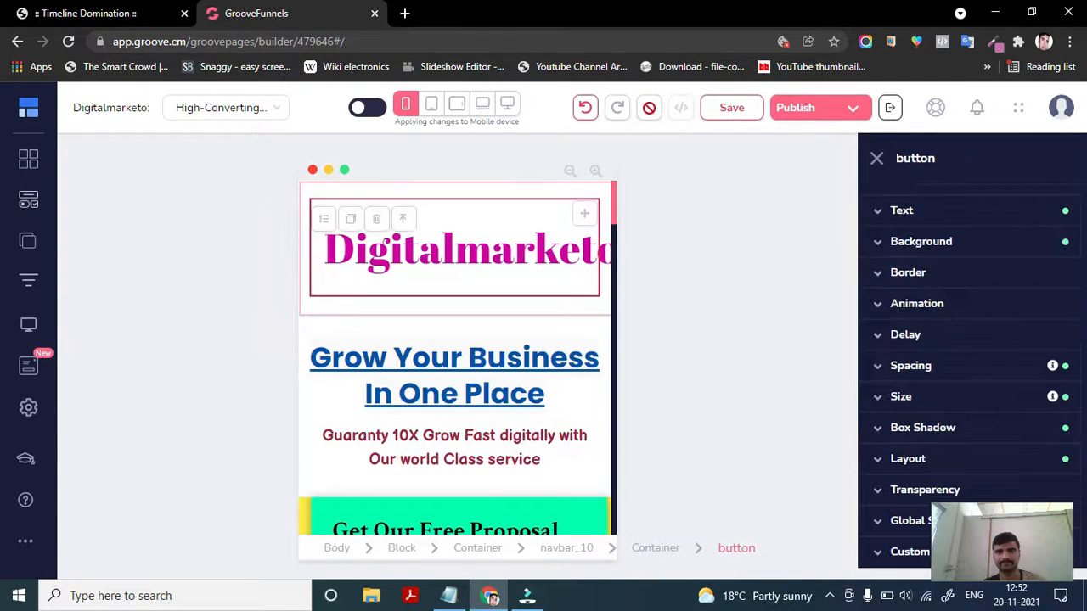
pyautogui.click(648, 106)
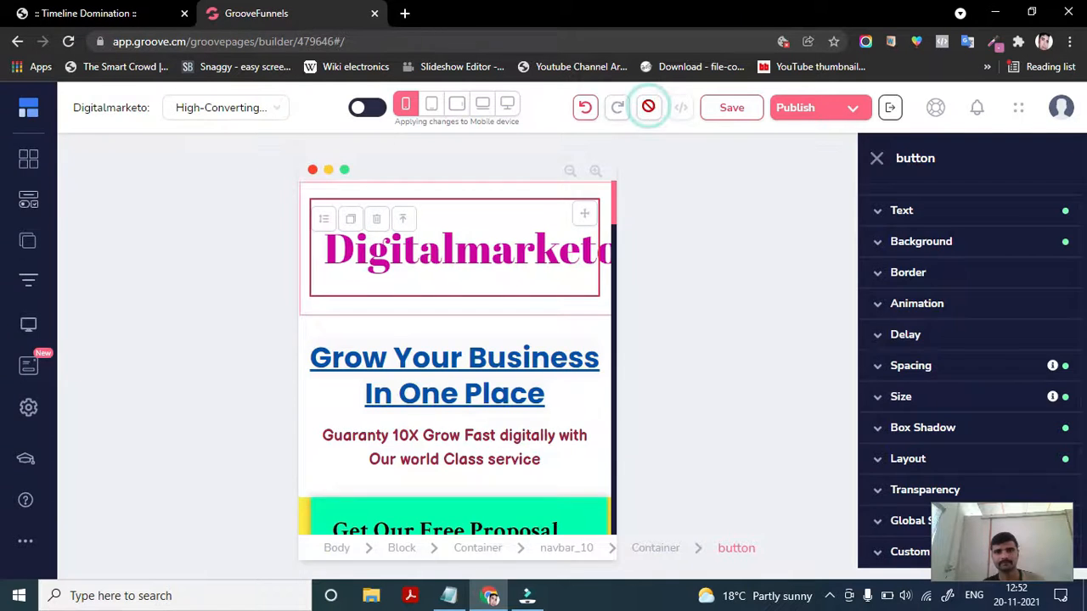
pyautogui.click(311, 10)
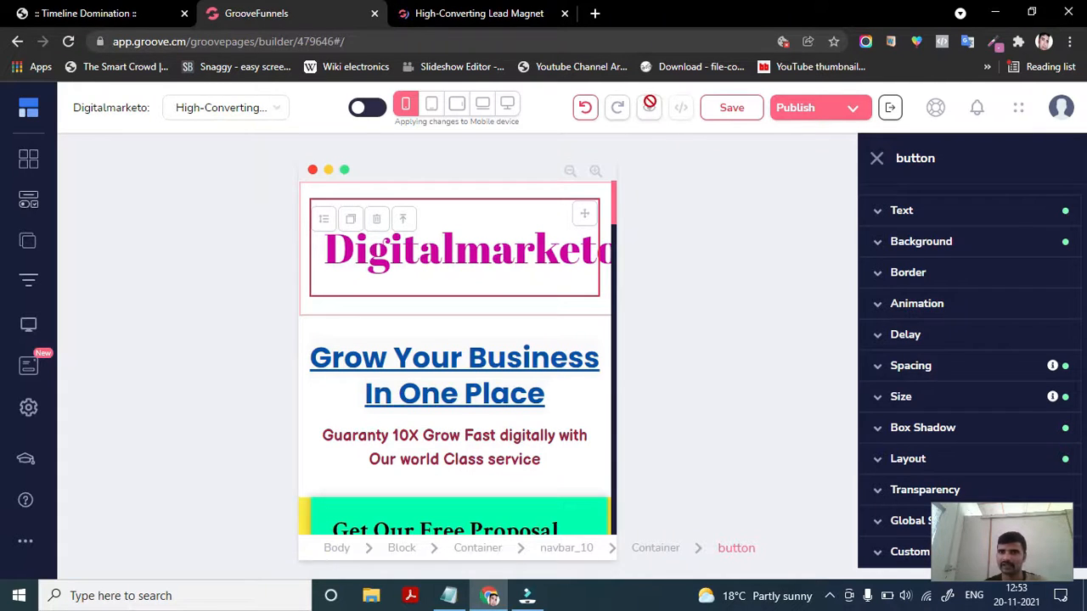
pyautogui.click(477, 10)
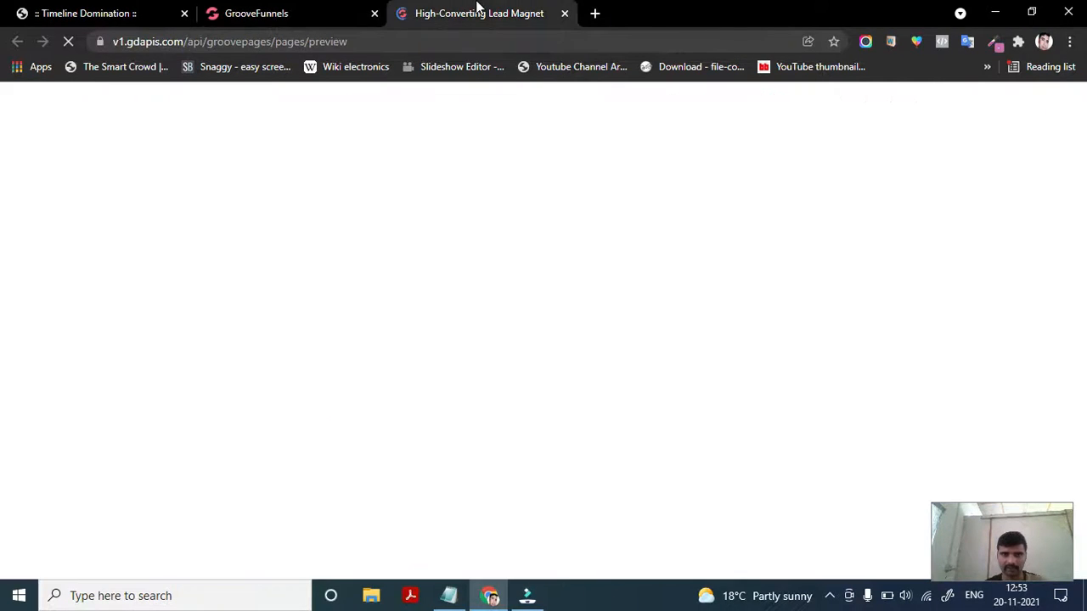
pyautogui.click(275, 10)
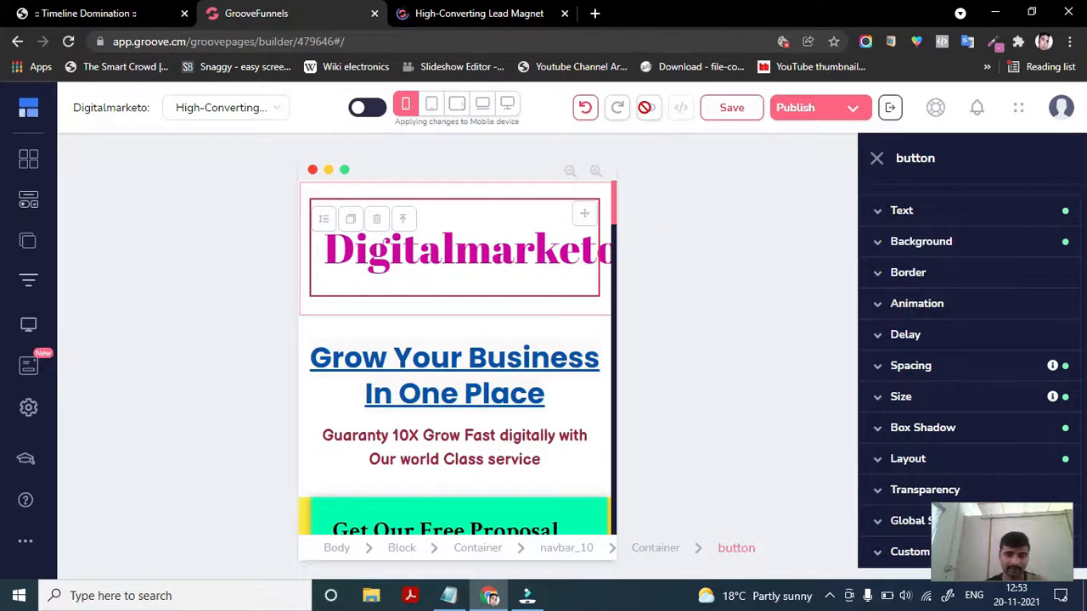
pyautogui.click(473, 10)
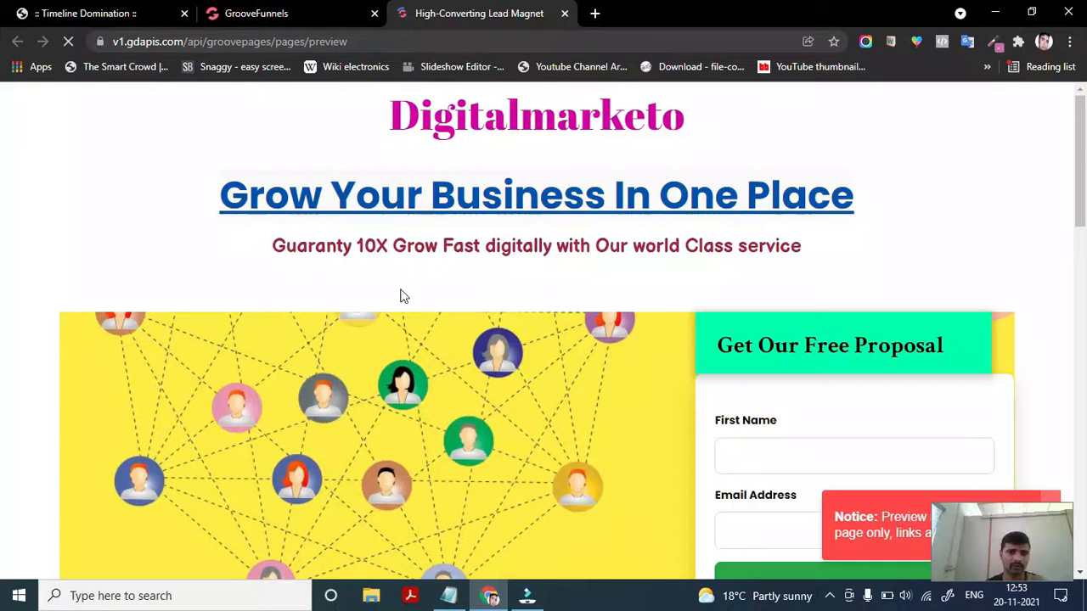
# - Examine the logo and headline in the preview page
pyautogui.scroll(-2, 473, 398)
pyautogui.scroll(2, 475, 374)
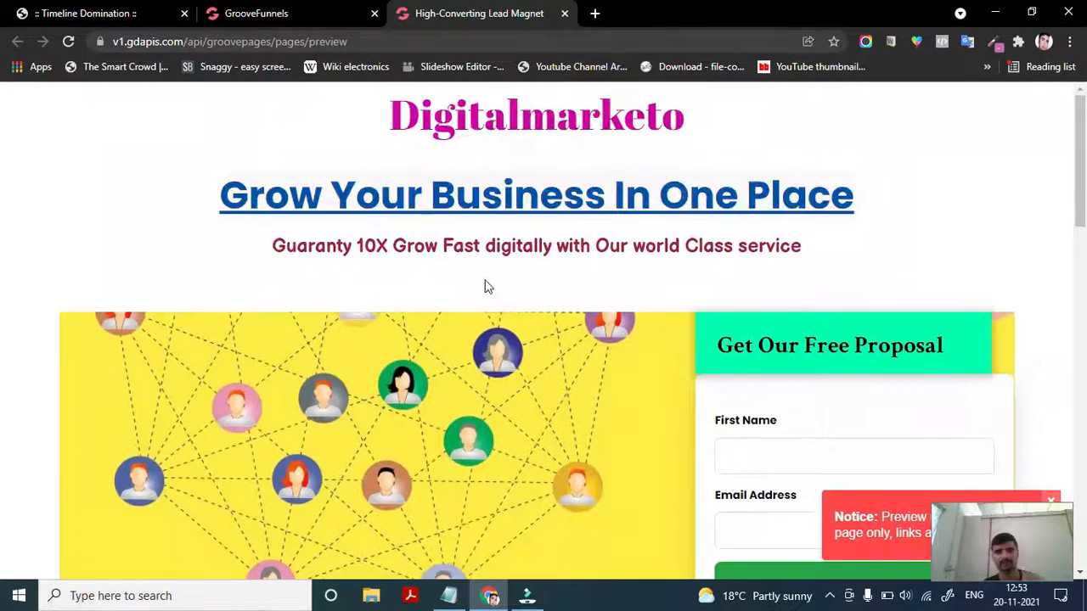
pyautogui.rightClick(493, 119)
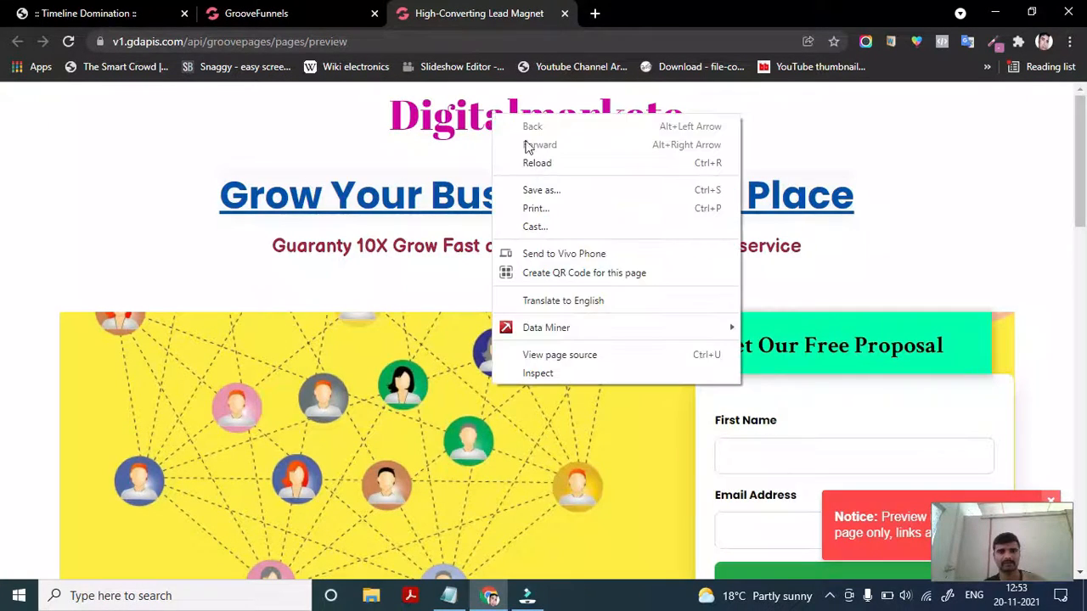
pyautogui.click(434, 110)
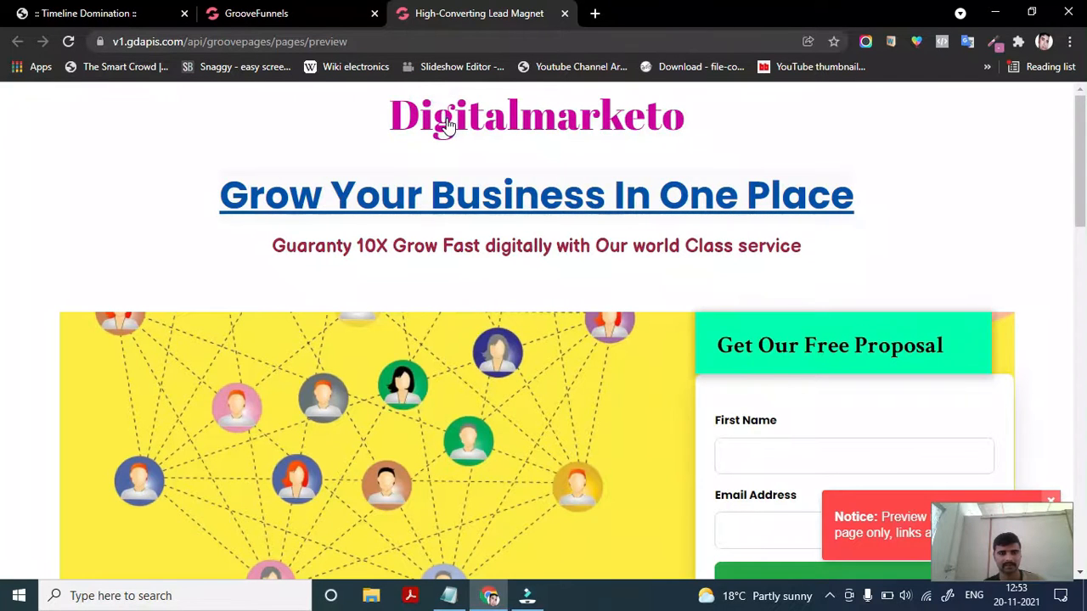
pyautogui.rightClick(447, 122)
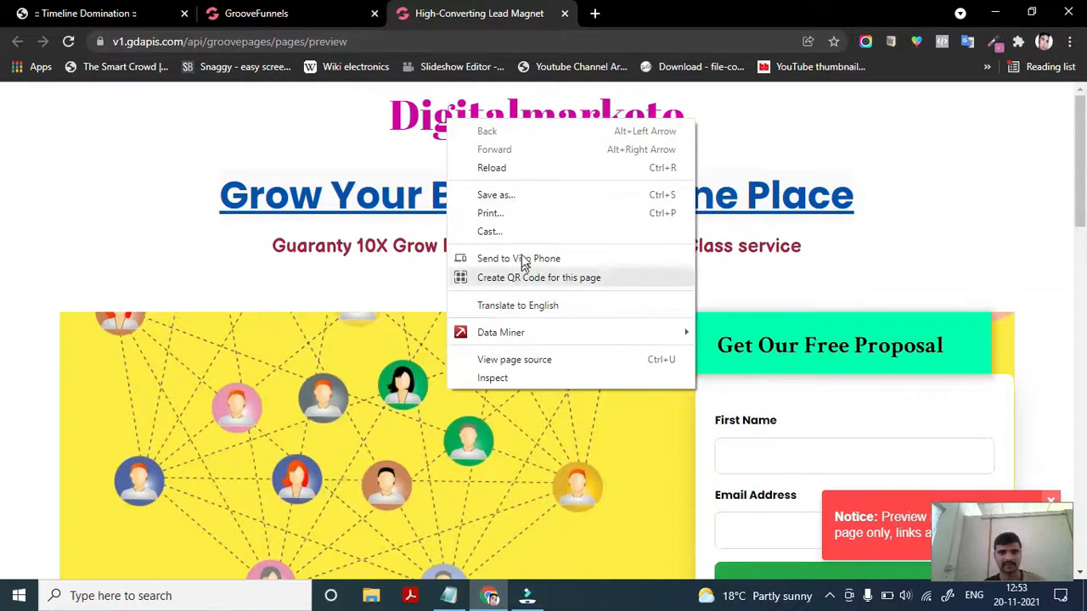
pyautogui.click(873, 197)
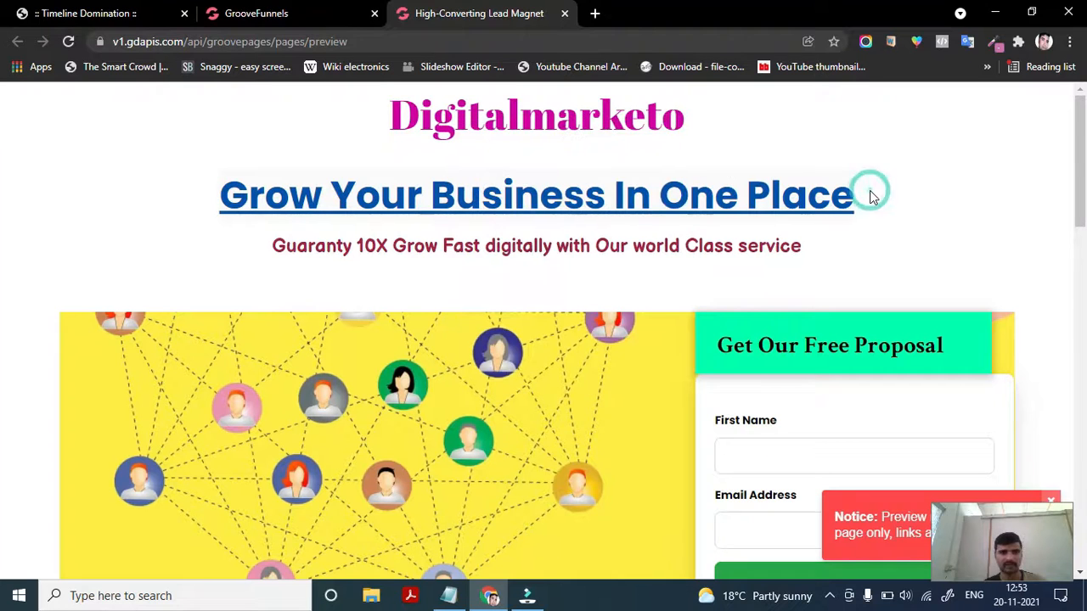
pyautogui.rightClick(550, 122)
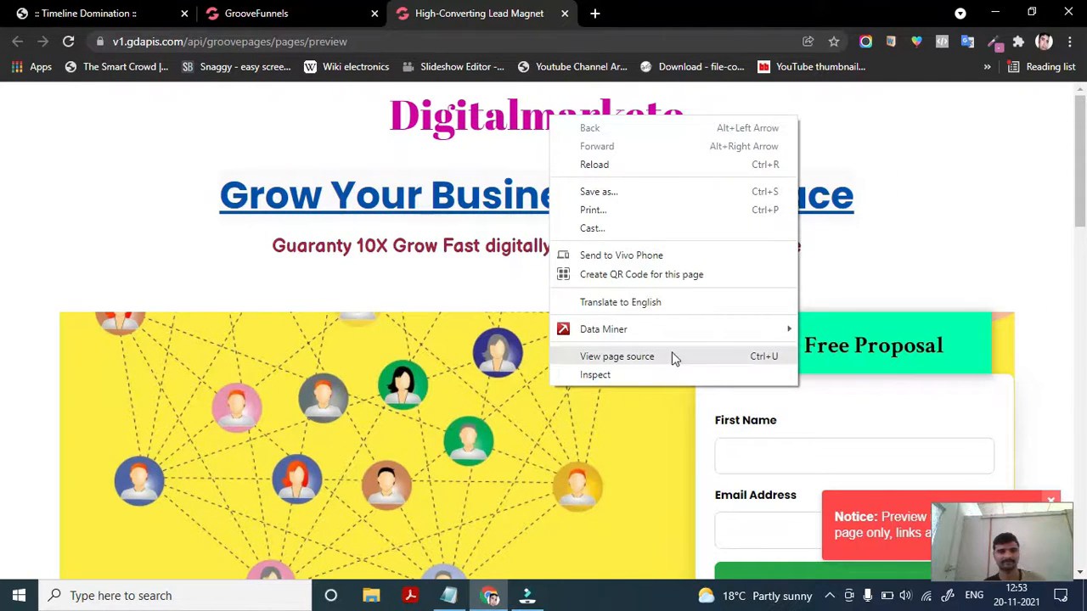
# - Review the lower sections of the preview page
pyautogui.click(933, 214)
pyautogui.rightClick(559, 420)
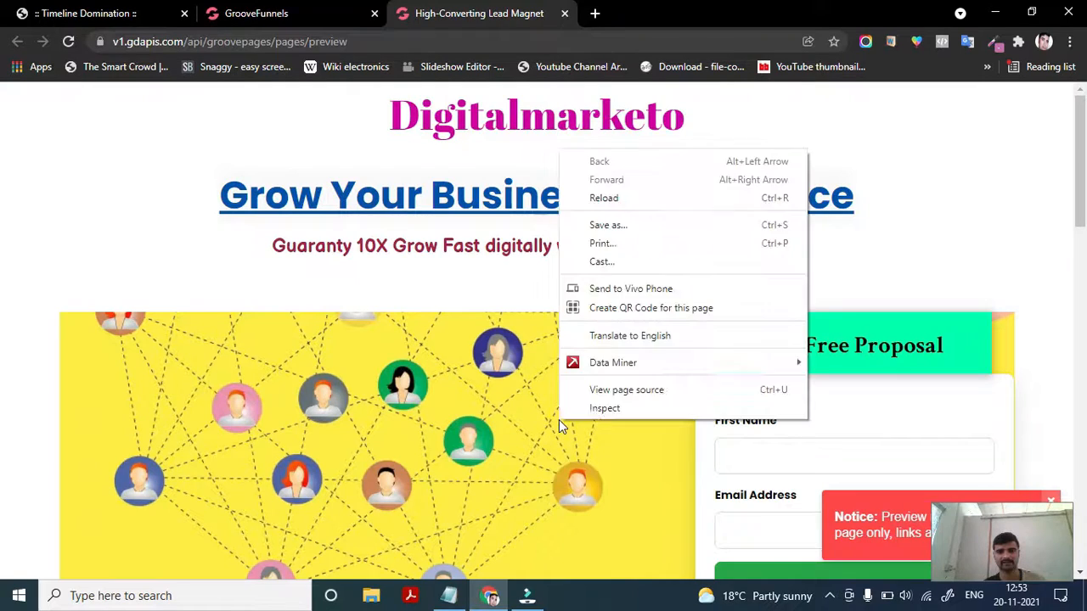
pyautogui.click(993, 155)
pyautogui.scroll(-10, 624, 398)
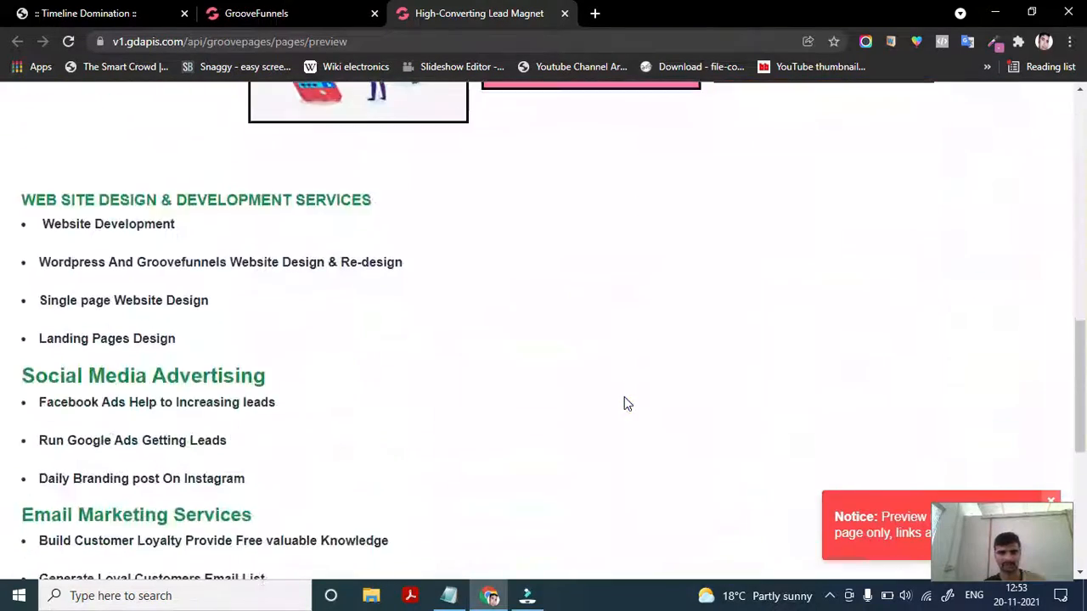
pyautogui.scroll(15, 623, 407)
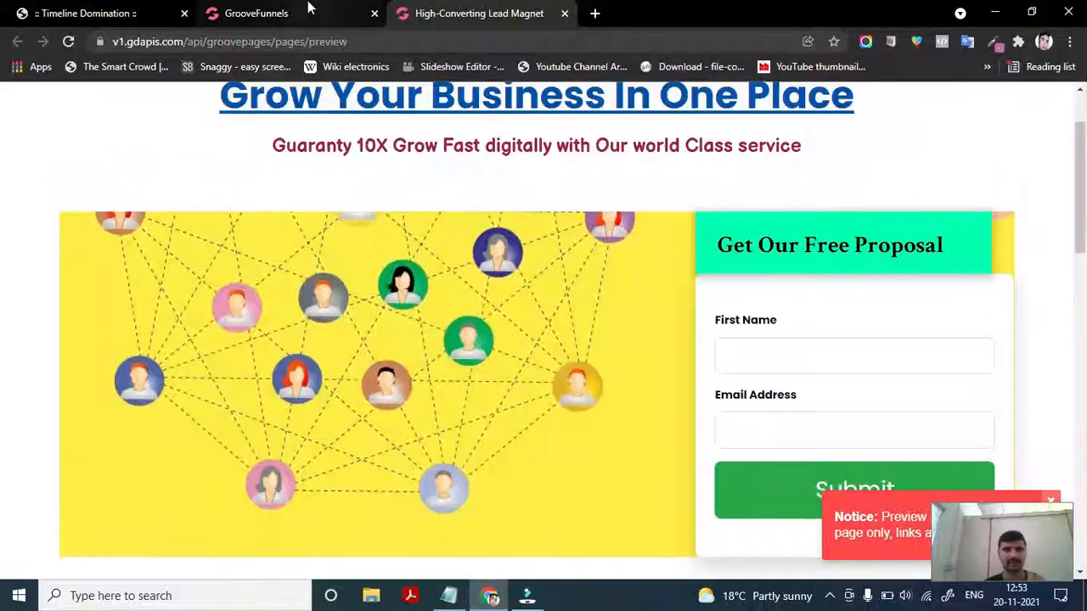
# - Return to the builder tab and review the page content in mobile view
pyautogui.click(312, 7)
pyautogui.scroll(-5, 463, 453)
pyautogui.scroll(-15, 465, 460)
pyautogui.scroll(-10, 464, 458)
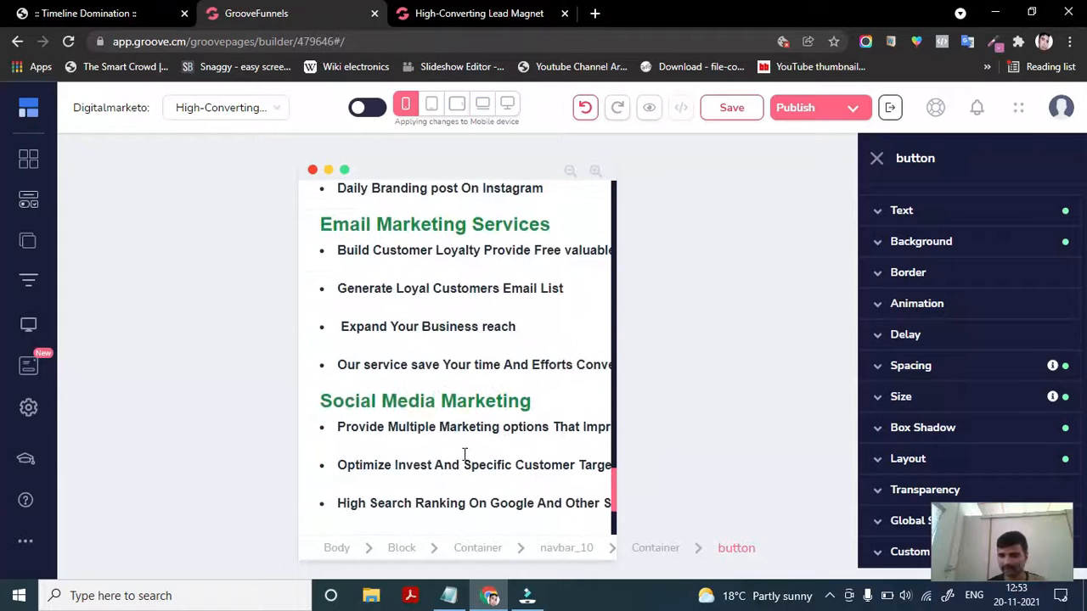
pyautogui.scroll(10, 464, 456)
pyautogui.scroll(15, 463, 459)
pyautogui.scroll(-3, 440, 488)
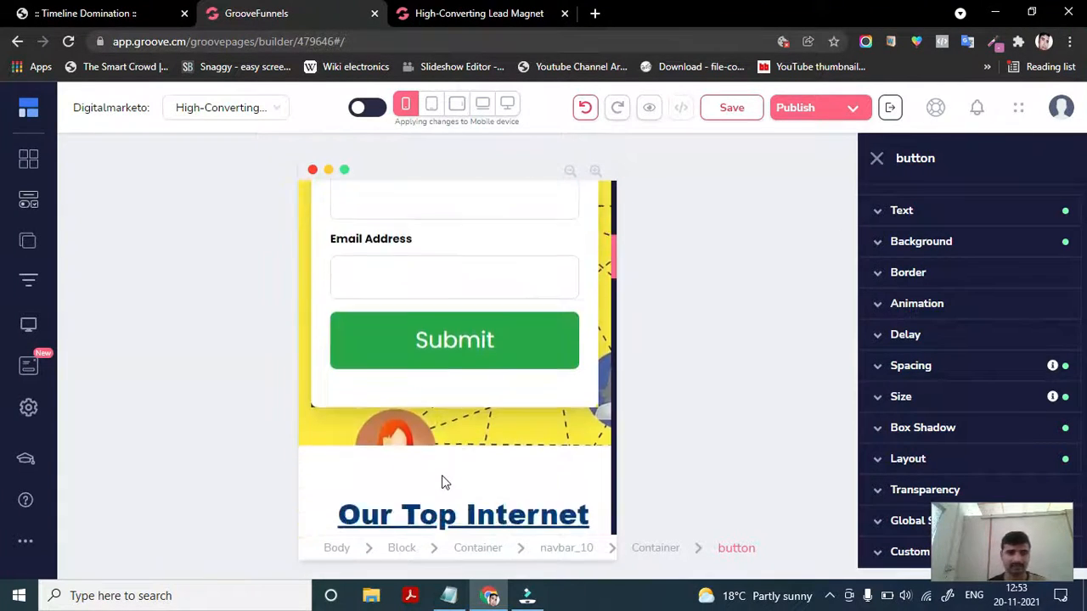
pyautogui.scroll(10, 441, 482)
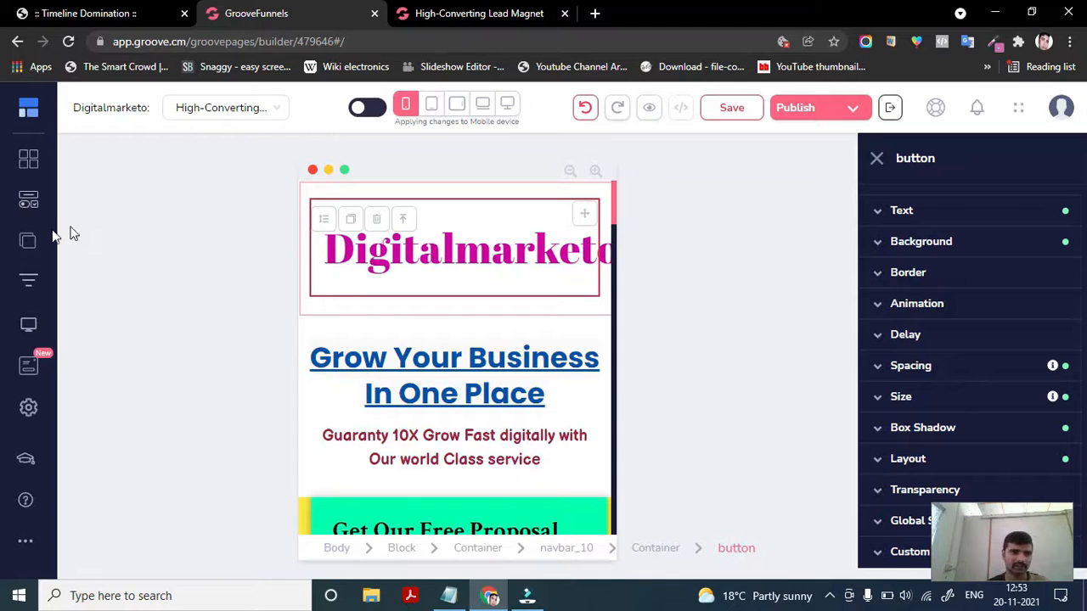
# - Open the GroovePages sites list and open the 'Best website and page builder' site in the editor
pyautogui.click(28, 242)
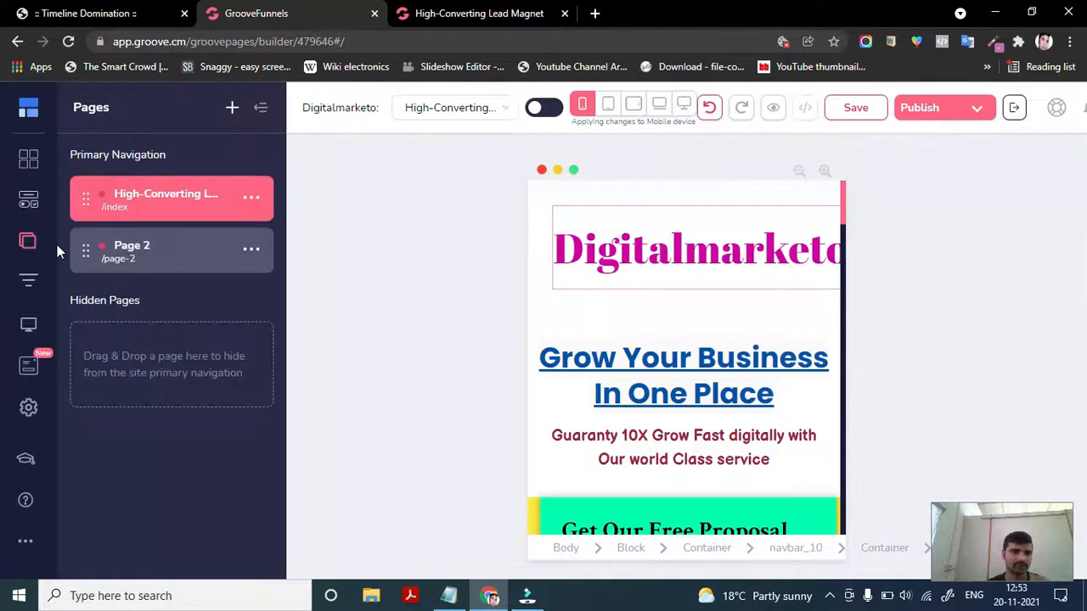
pyautogui.moveTo(36, 124)
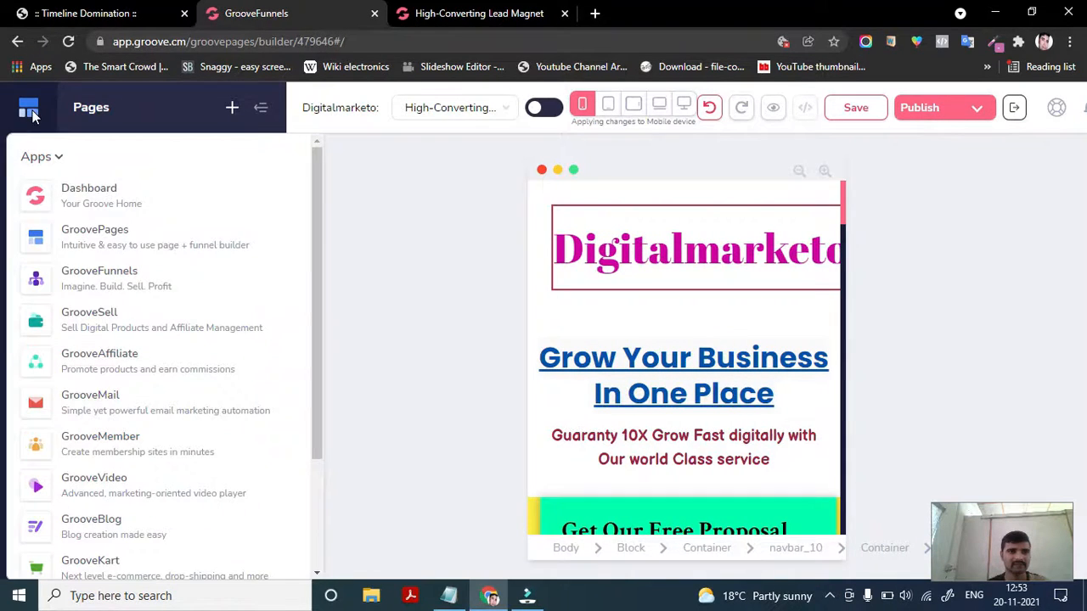
pyautogui.click(88, 237)
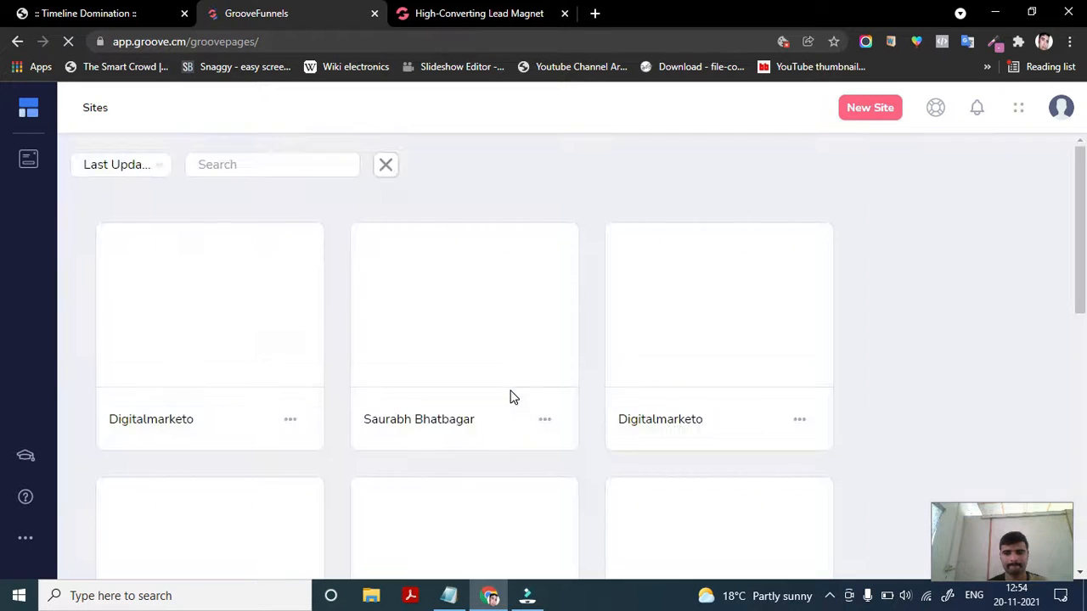
pyautogui.scroll(-3, 510, 396)
pyautogui.scroll(-3, 510, 397)
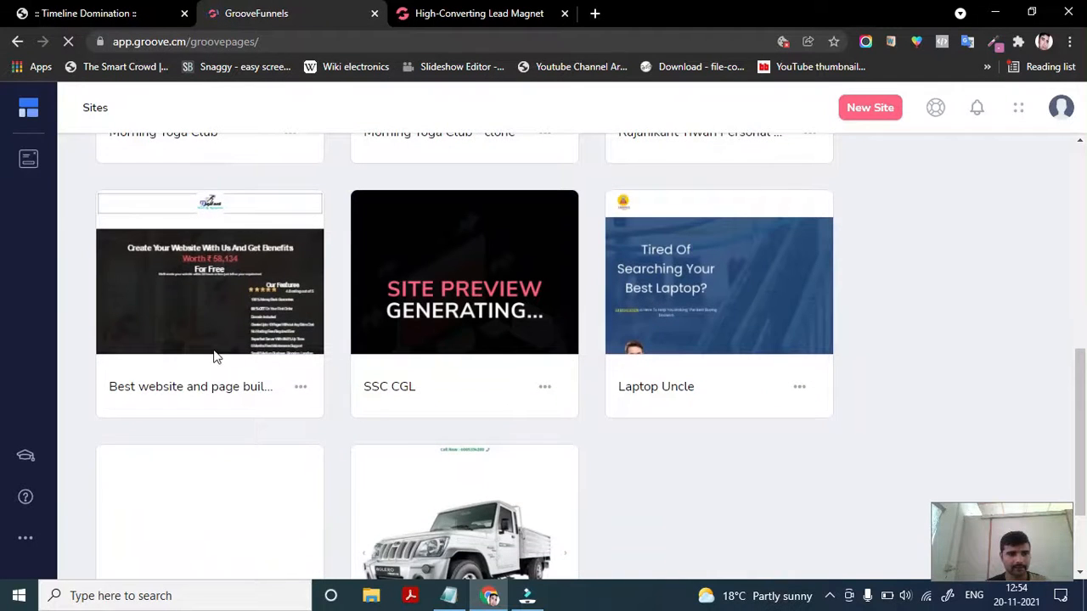
pyautogui.scroll(-1, 221, 427)
pyautogui.scroll(-1, 222, 424)
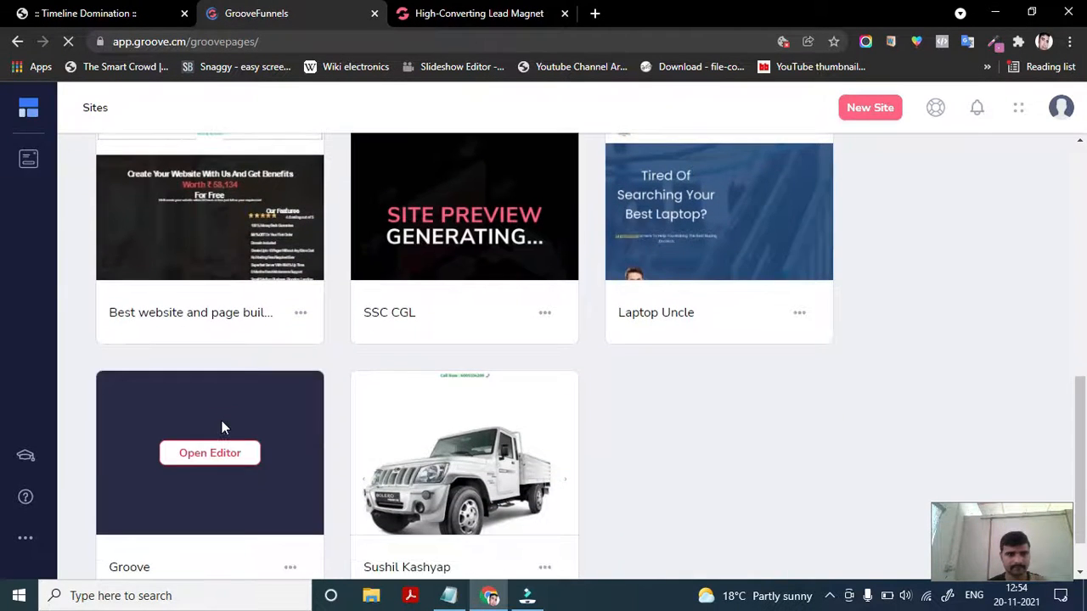
pyautogui.moveTo(218, 198)
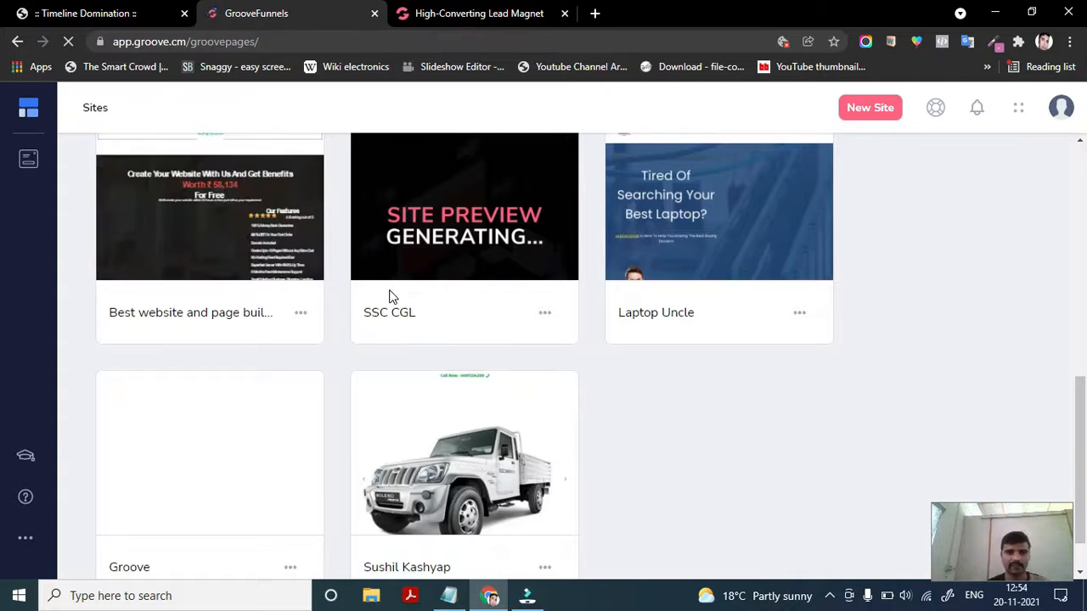
pyautogui.click(168, 268)
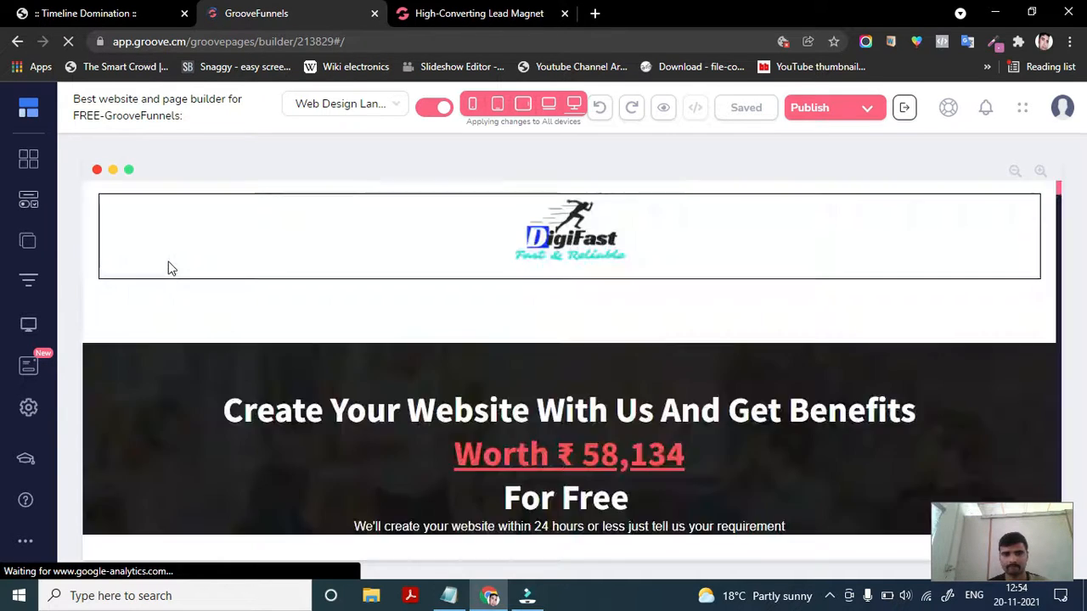
# - Switch the canvas to mobile view and scroll through the page's sections down to the call-to-action button
pyautogui.scroll(-5, 401, 484)
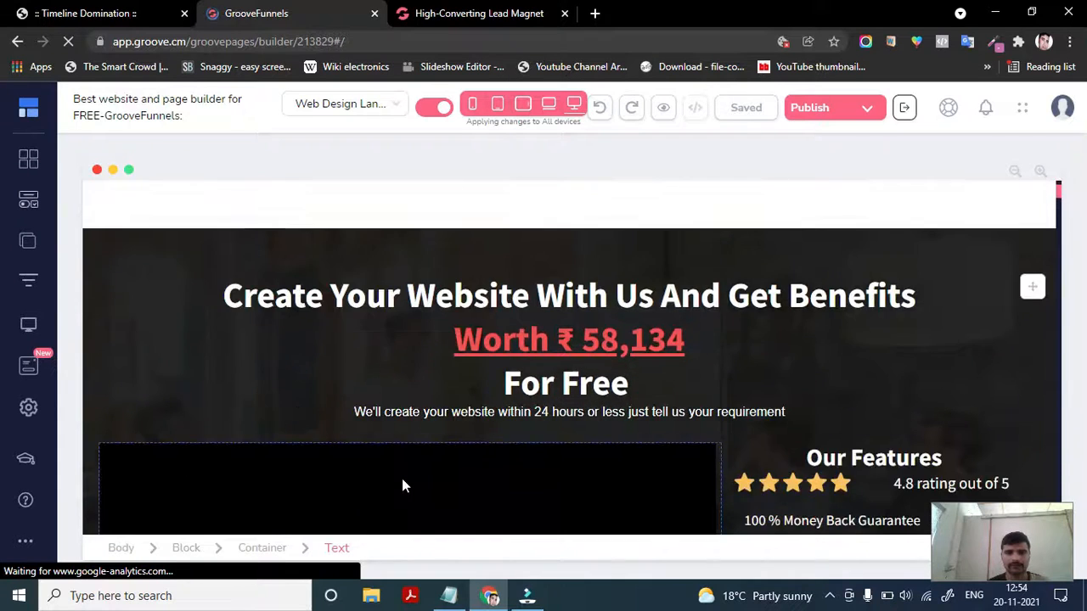
pyautogui.scroll(3, 402, 485)
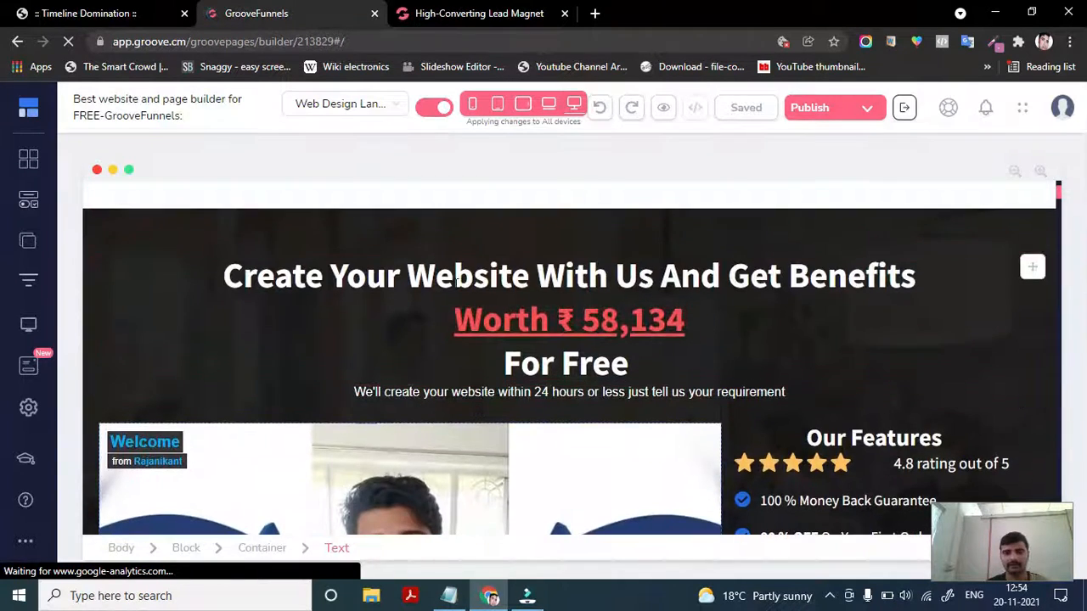
pyautogui.scroll(-1, 373, 404)
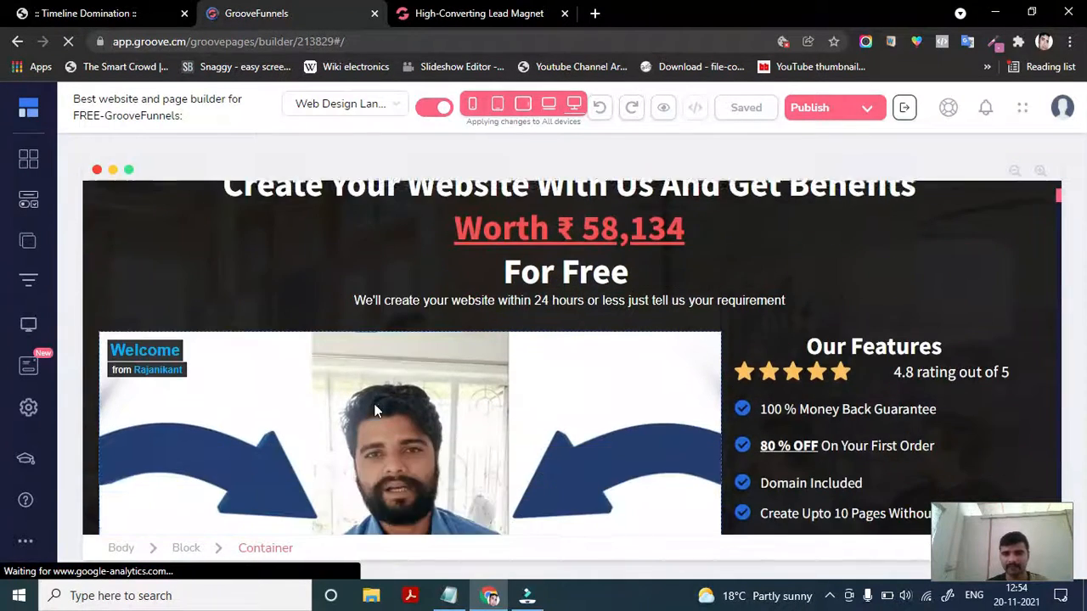
pyautogui.click(474, 105)
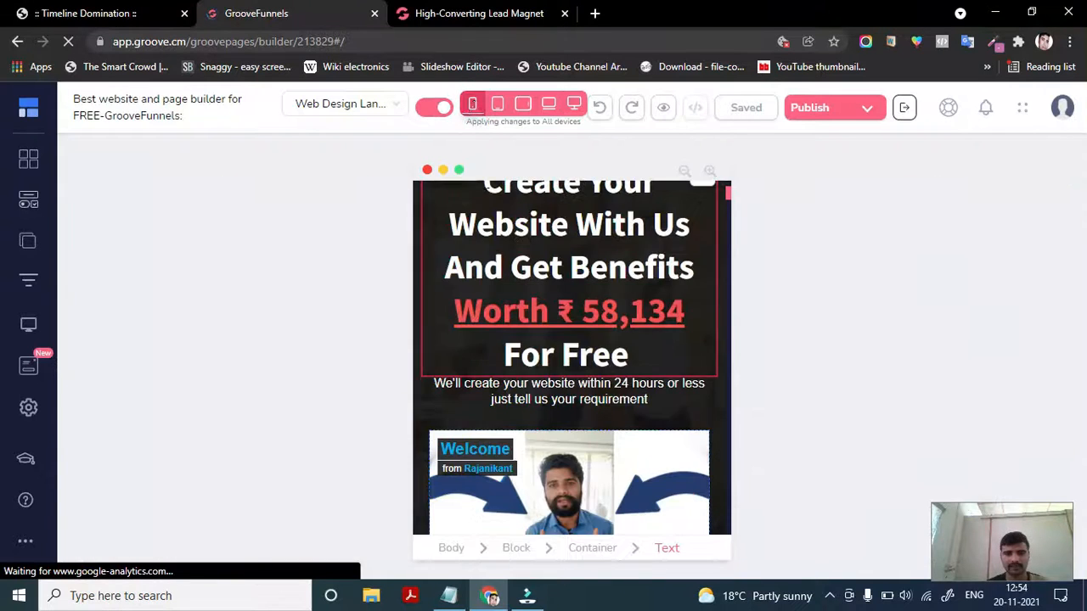
pyautogui.scroll(2, 548, 397)
pyautogui.scroll(-4, 549, 397)
pyautogui.scroll(-10, 547, 390)
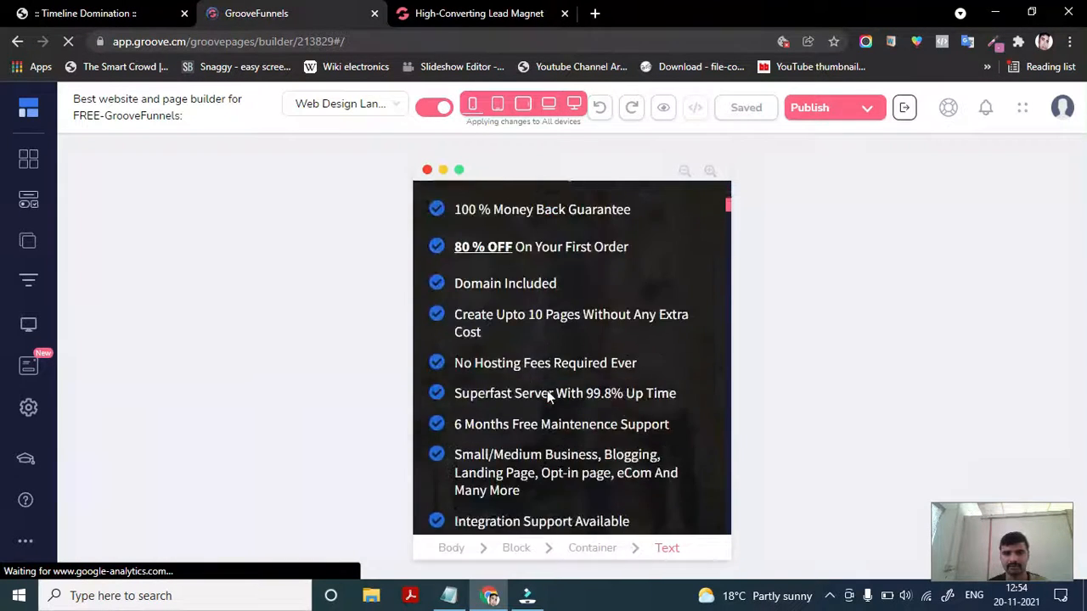
pyautogui.scroll(-6, 548, 397)
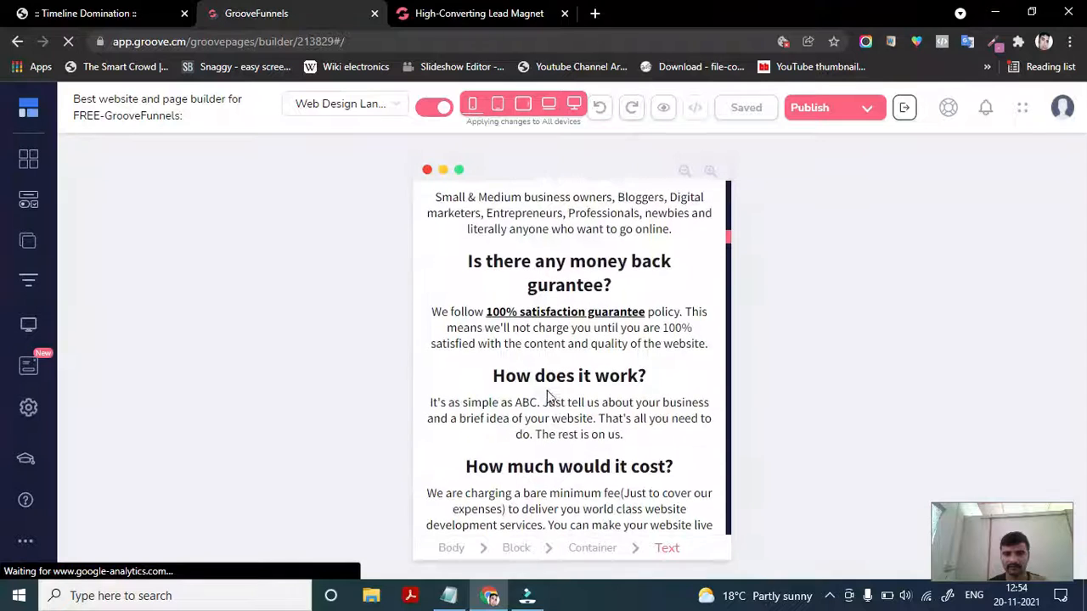
pyautogui.scroll(-10, 548, 398)
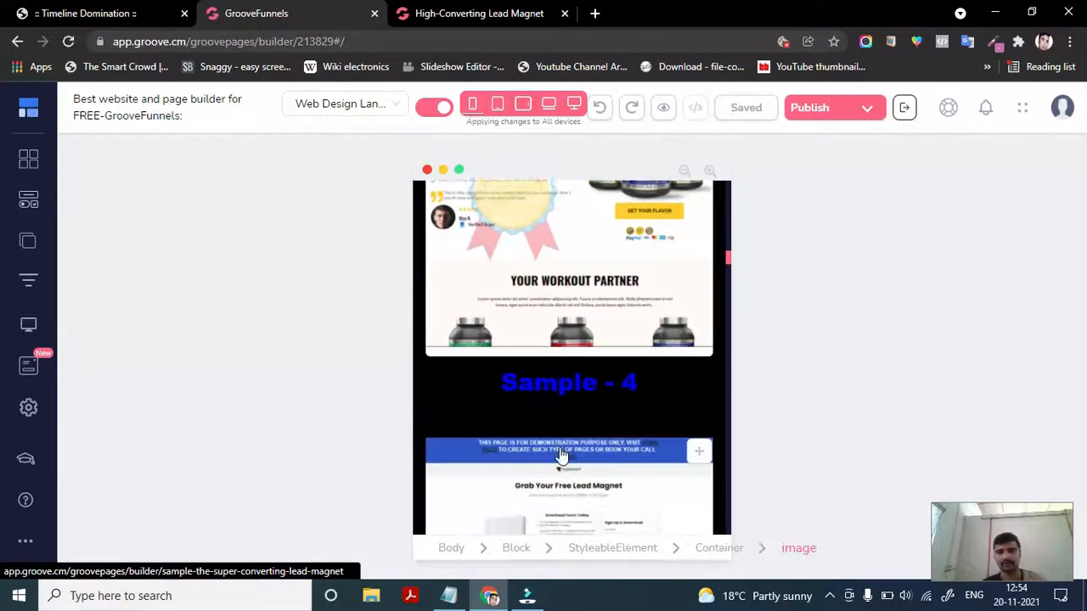
pyautogui.scroll(-10, 560, 454)
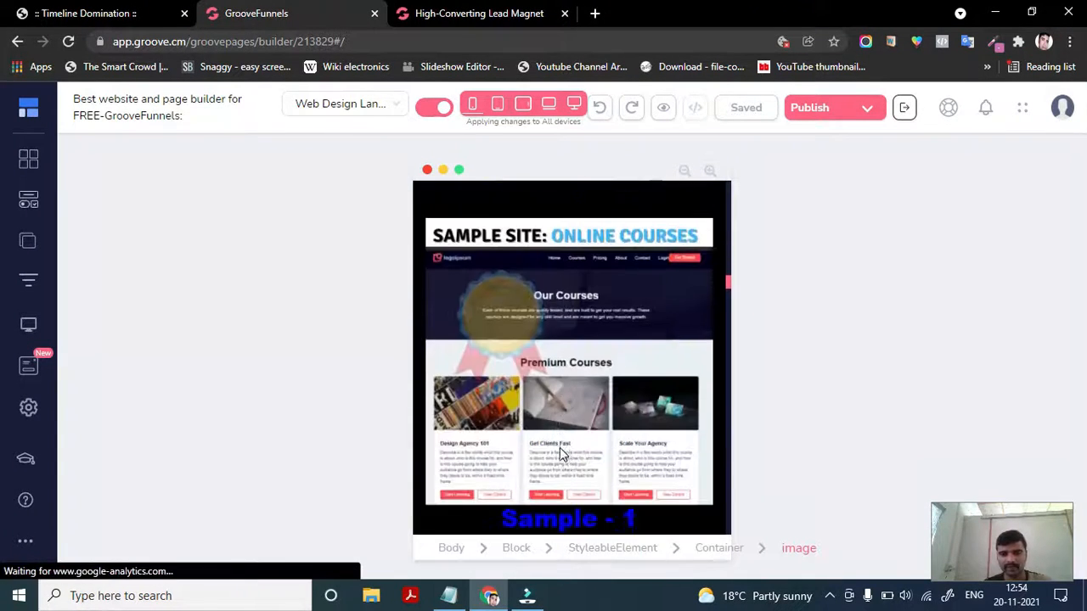
pyautogui.scroll(-10, 559, 447)
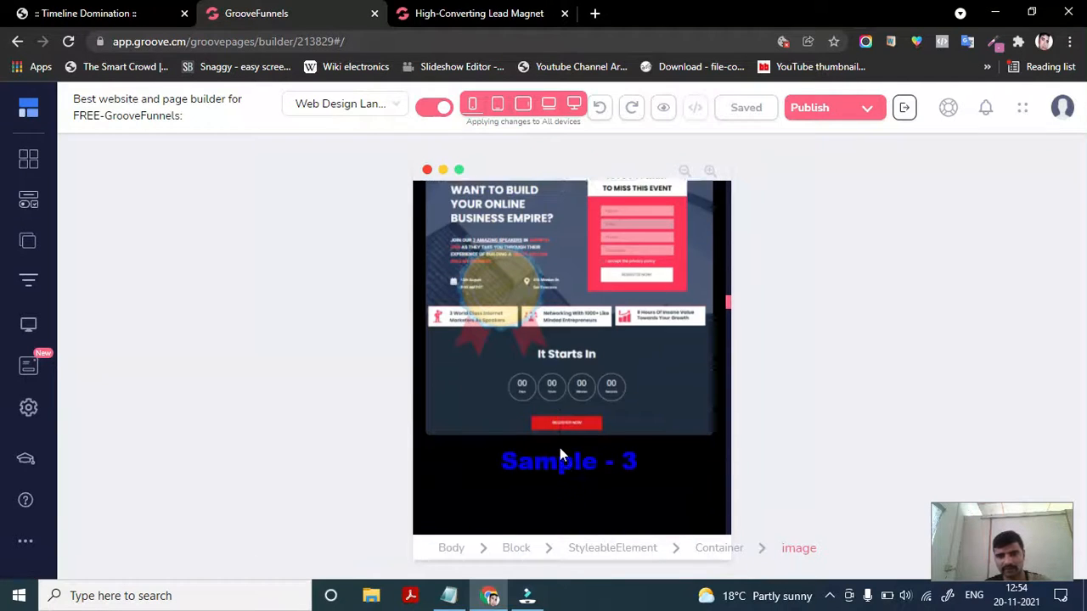
pyautogui.scroll(-3, 560, 454)
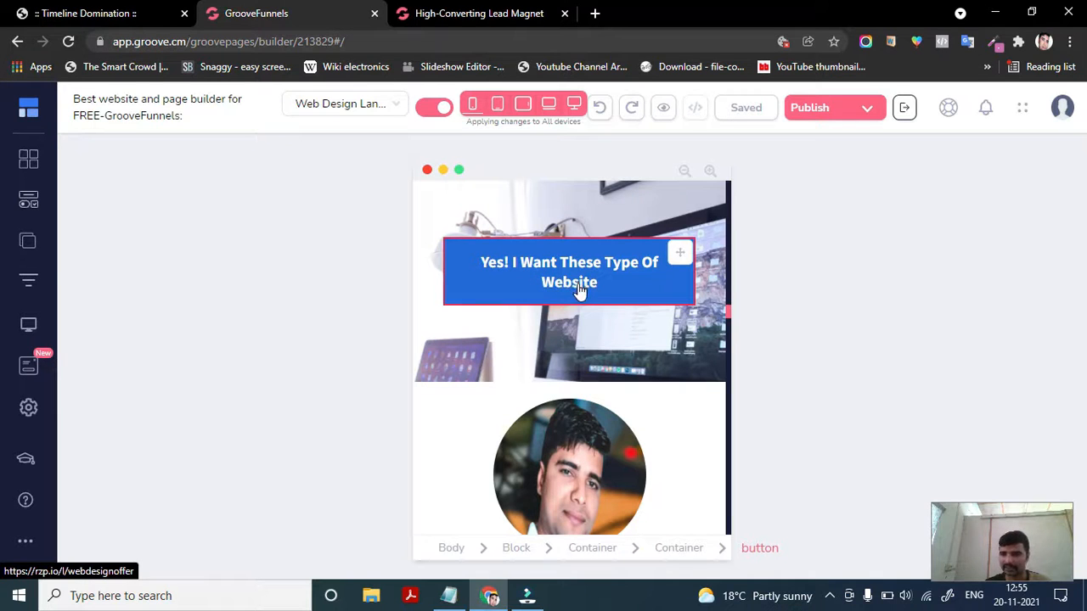
# - Turn on mobile-only editing and set the call-to-action button's text size to 17
pyautogui.click(573, 103)
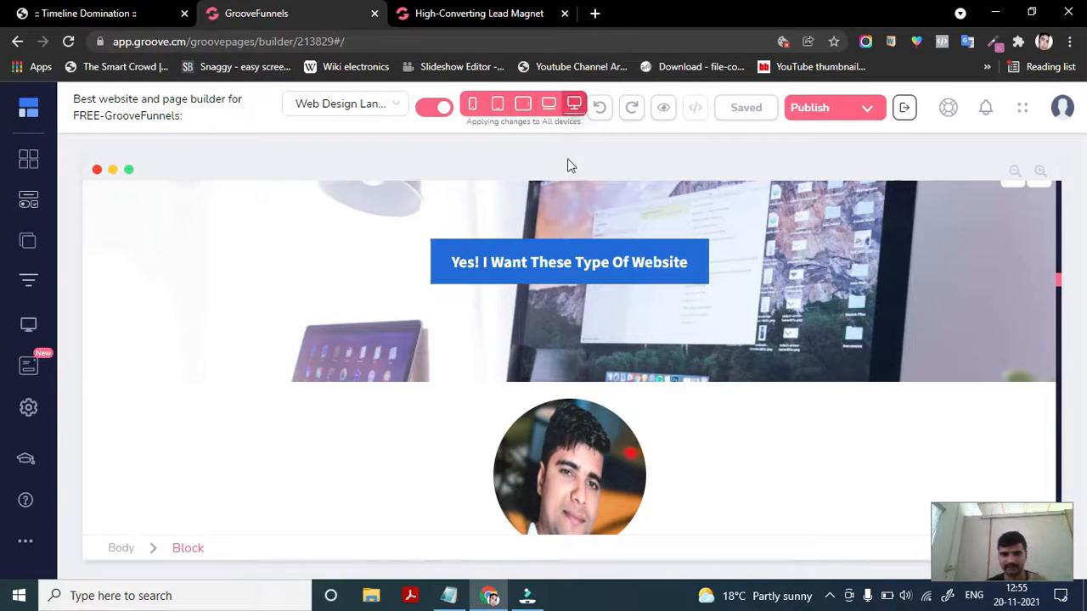
pyautogui.click(473, 106)
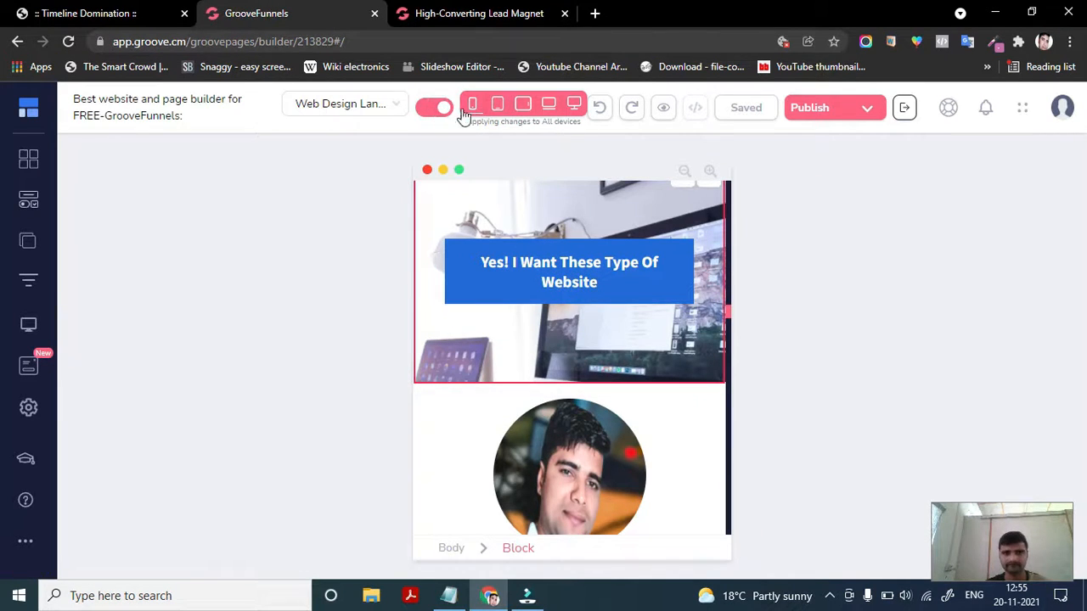
pyautogui.click(435, 108)
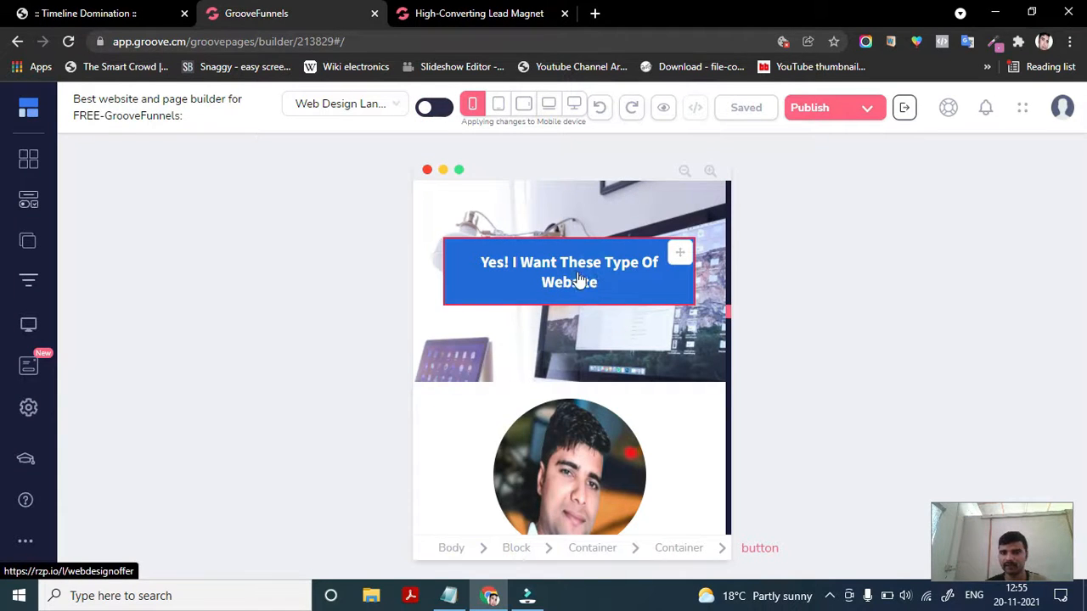
pyautogui.click(565, 276)
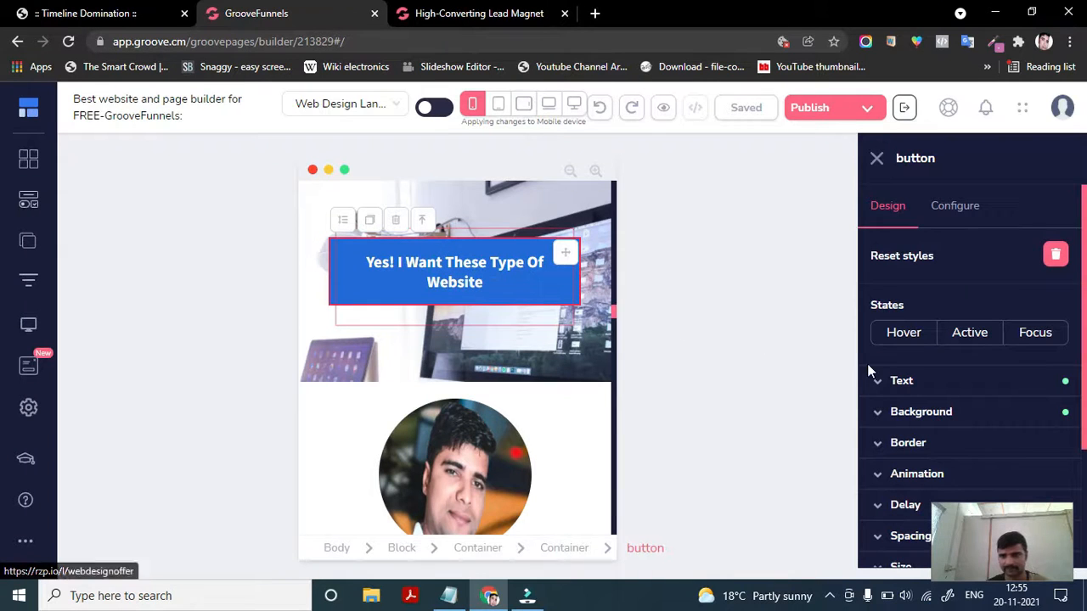
pyautogui.click(944, 384)
pyautogui.scroll(-1, 942, 404)
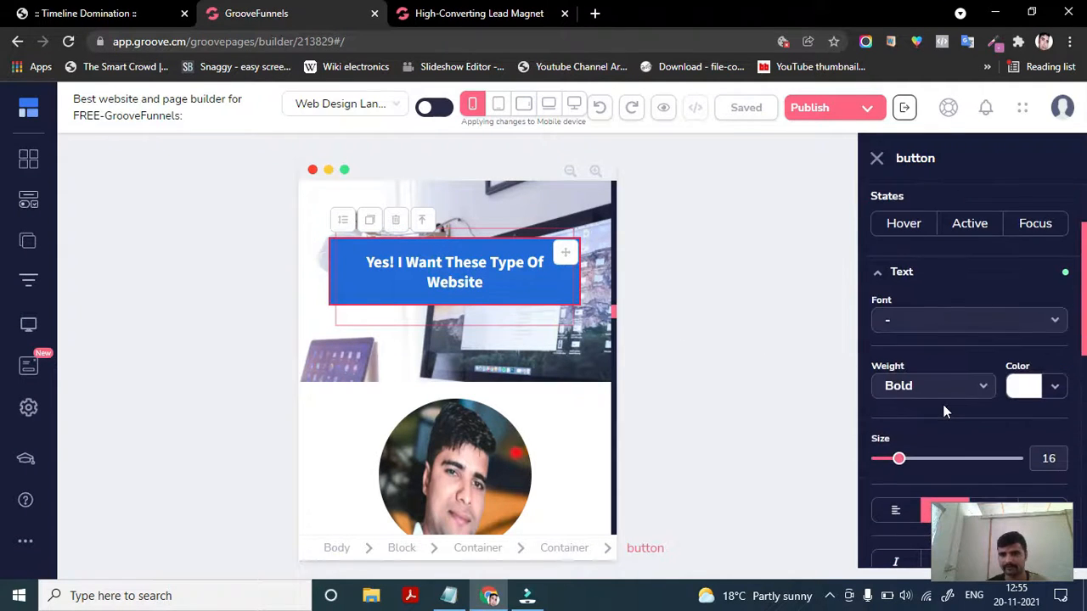
pyautogui.moveTo(897, 461); pyautogui.dragTo(899, 466)
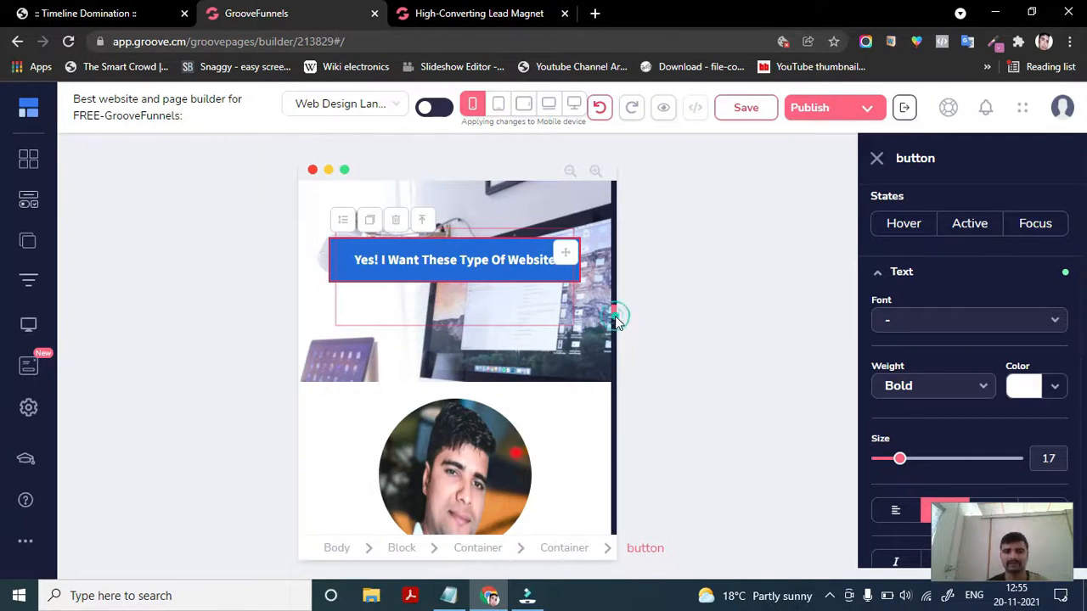
# - Compare the call-to-action button in desktop view, then return to mobile view
pyautogui.click(600, 211)
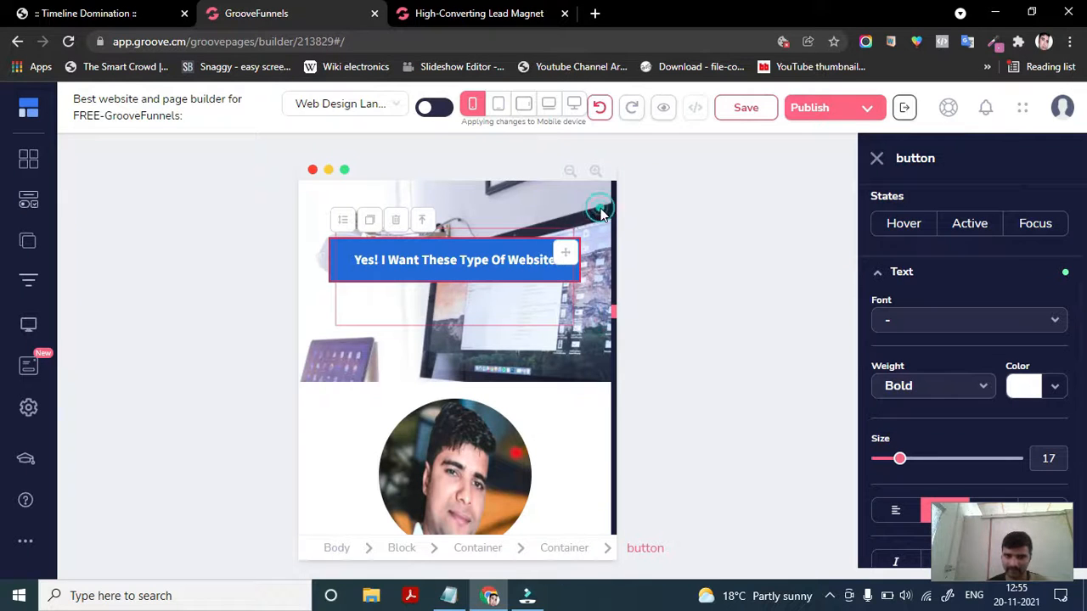
pyautogui.click(478, 208)
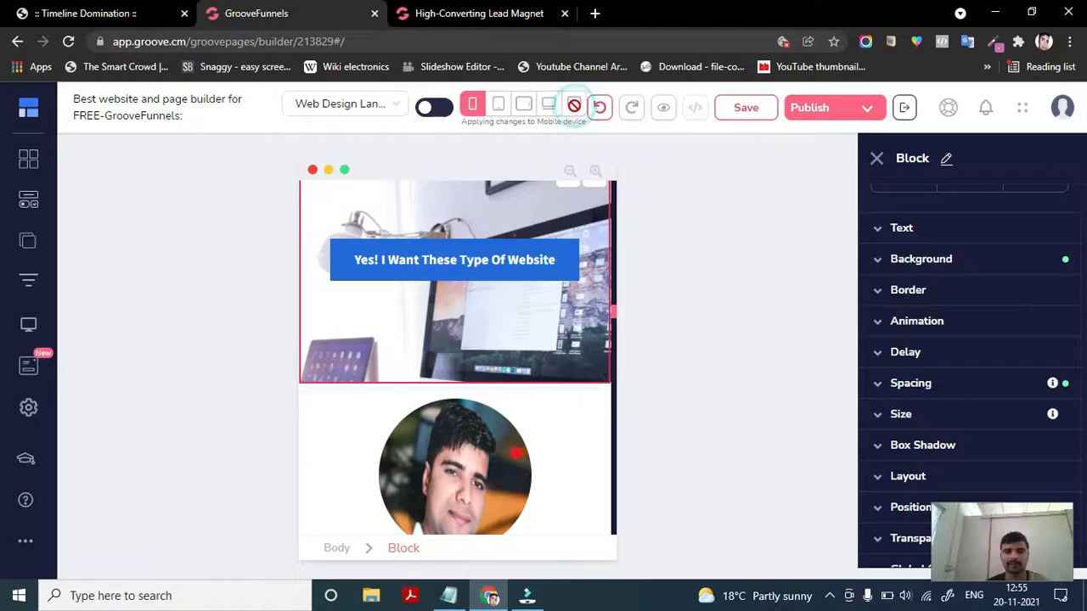
pyautogui.click(574, 105)
pyautogui.scroll(4, 488, 279)
pyautogui.scroll(10, 488, 280)
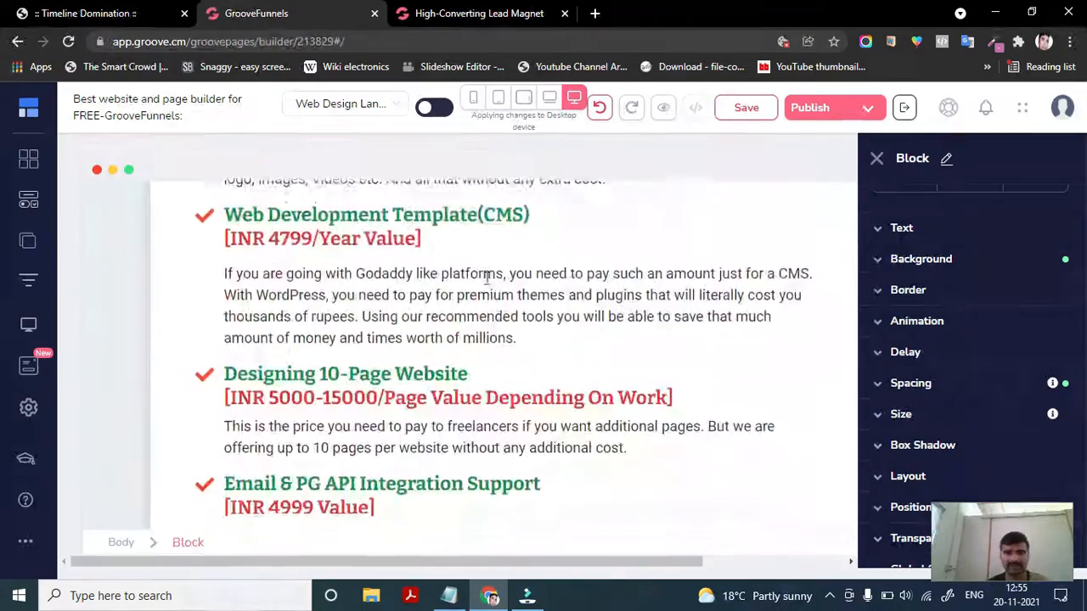
pyautogui.scroll(-8, 487, 284)
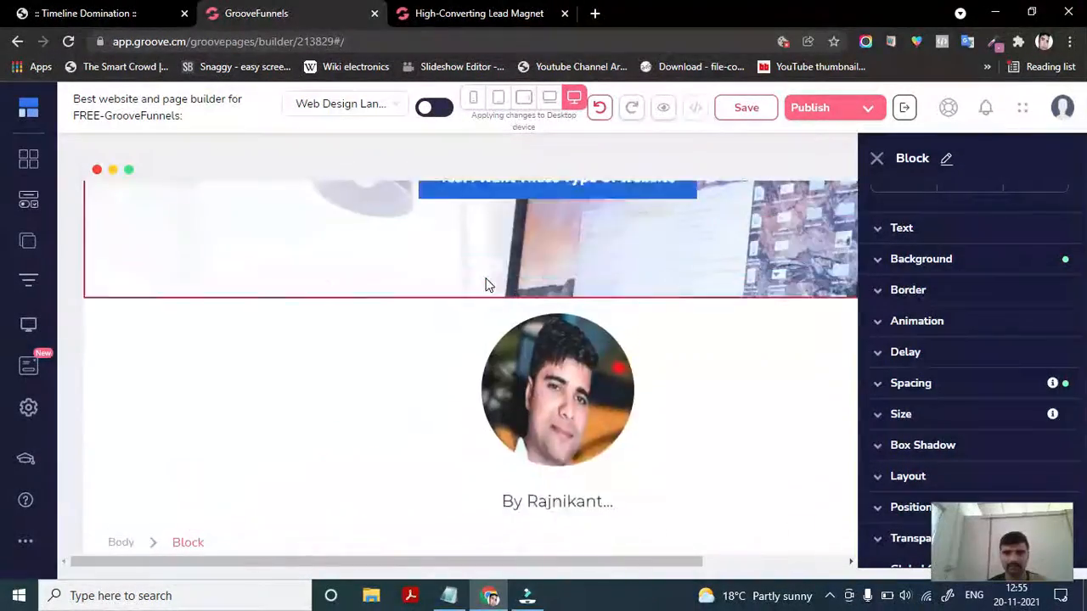
pyautogui.scroll(-1, 487, 280)
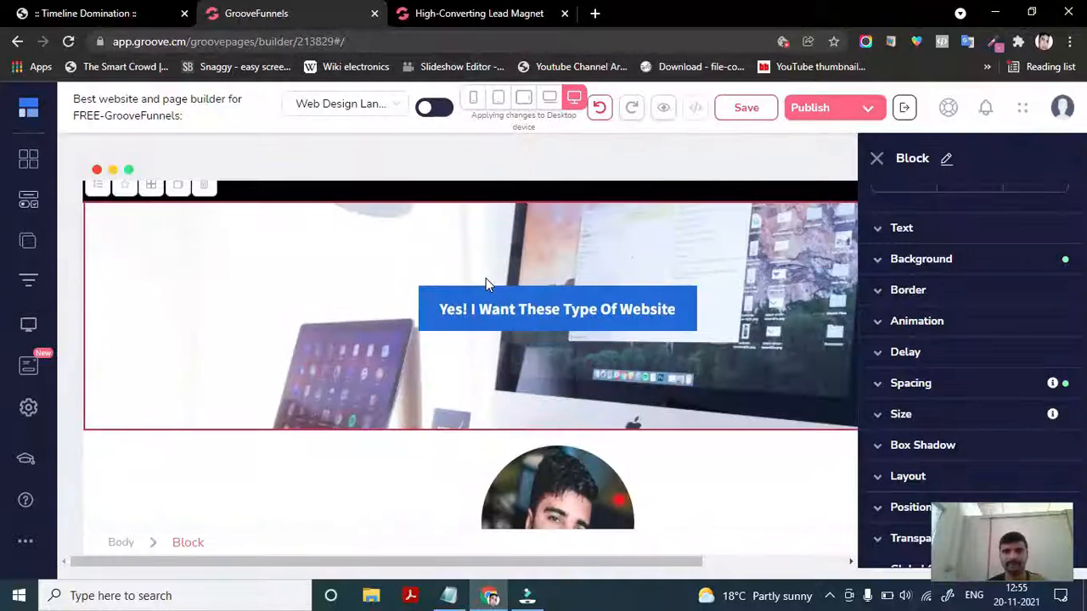
pyautogui.click(471, 99)
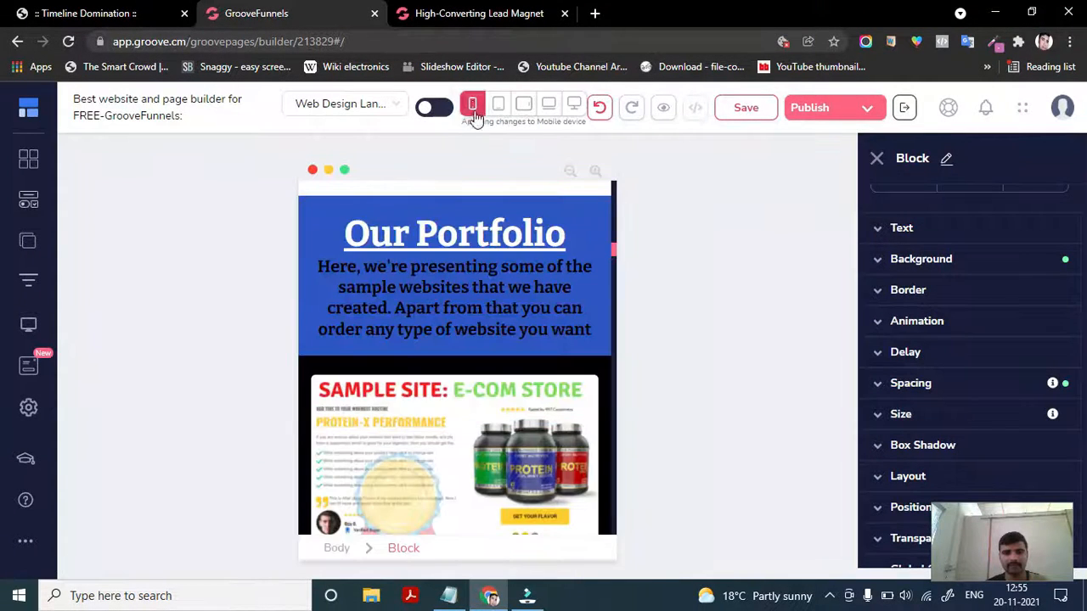
# - Scroll through the mobile page from the portfolio samples back up to the logo at the top
pyautogui.scroll(-5, 471, 461)
pyautogui.scroll(-2, 476, 461)
pyautogui.scroll(10, 475, 461)
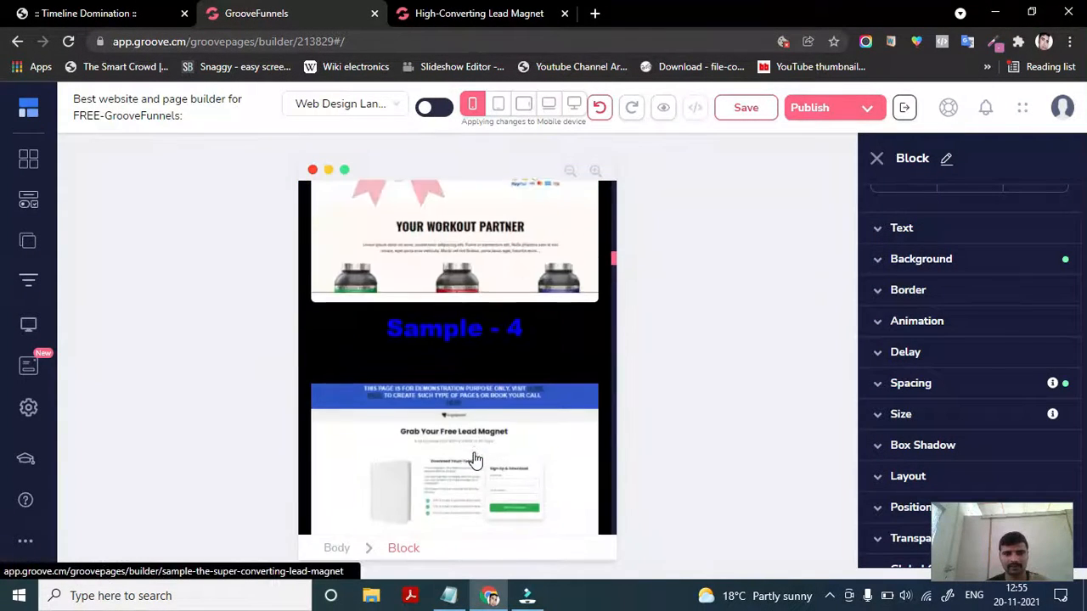
pyautogui.scroll(-6, 475, 461)
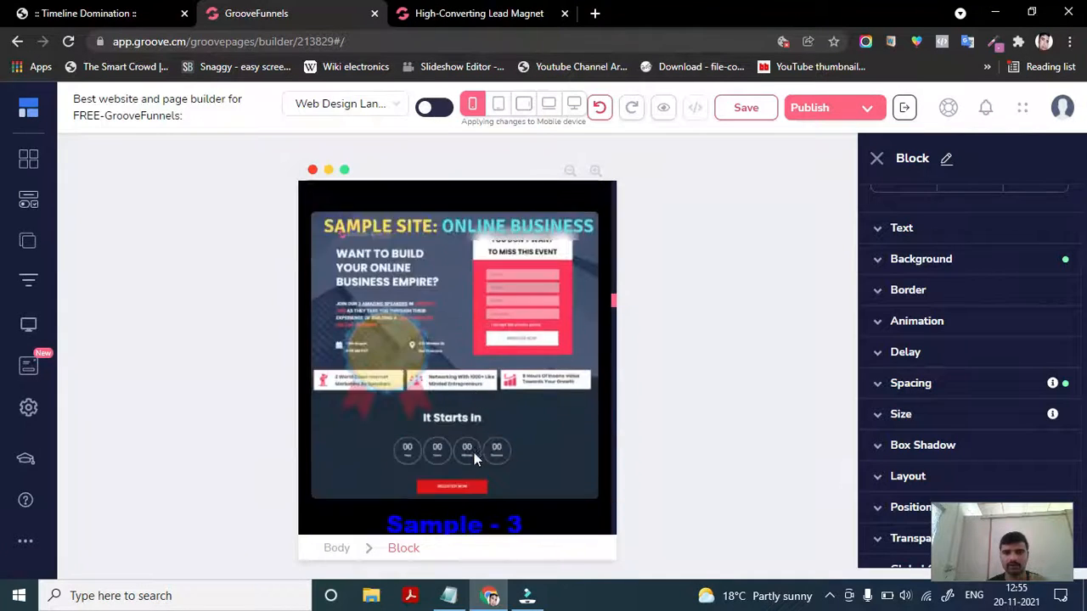
pyautogui.scroll(-1, 473, 456)
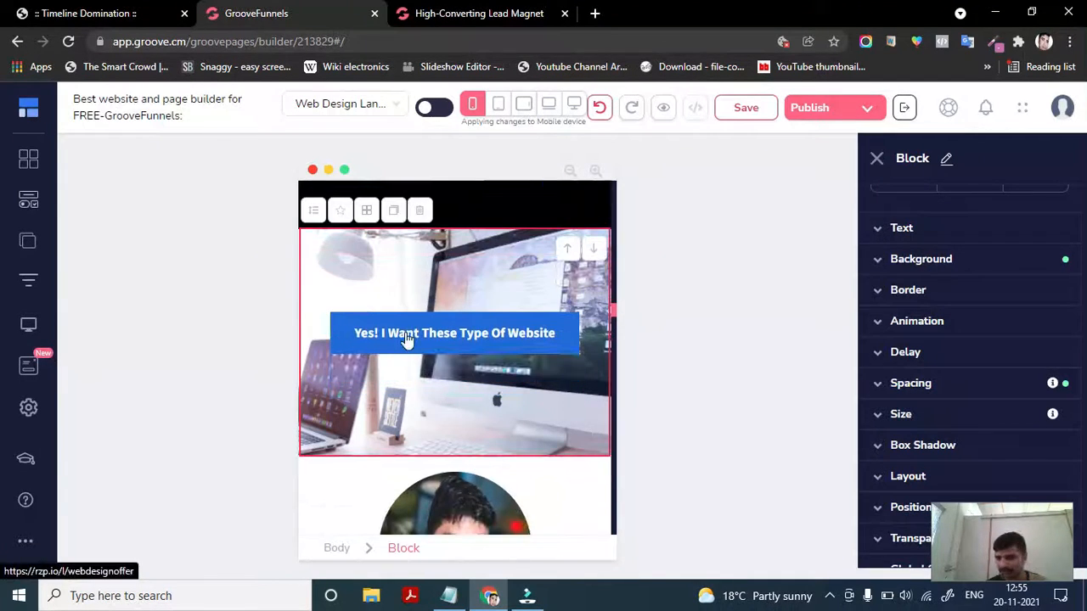
pyautogui.scroll(-2, 421, 482)
pyautogui.scroll(4, 422, 482)
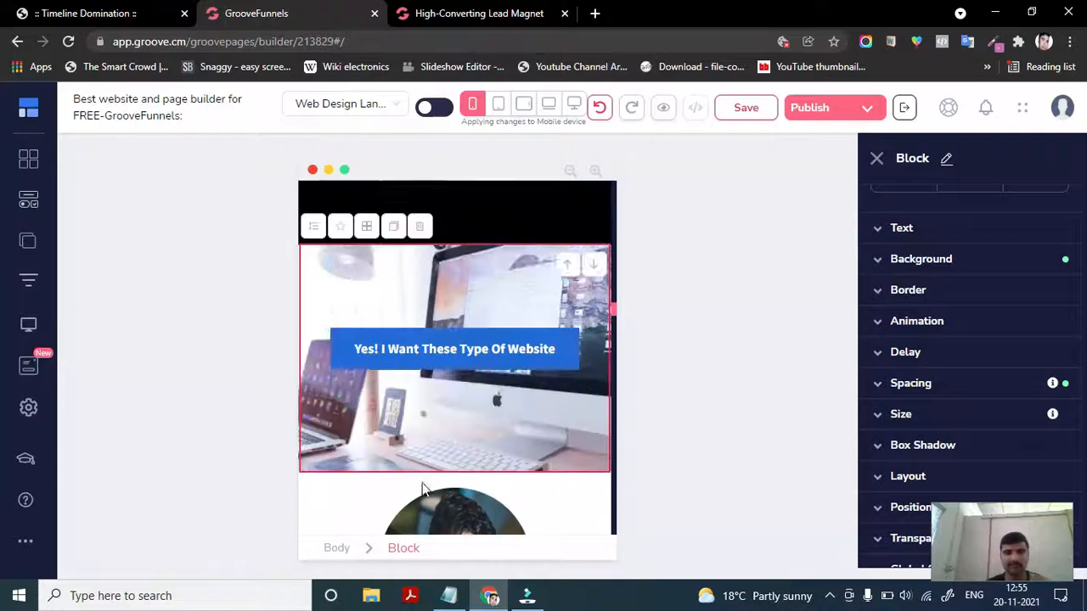
pyautogui.scroll(8, 422, 482)
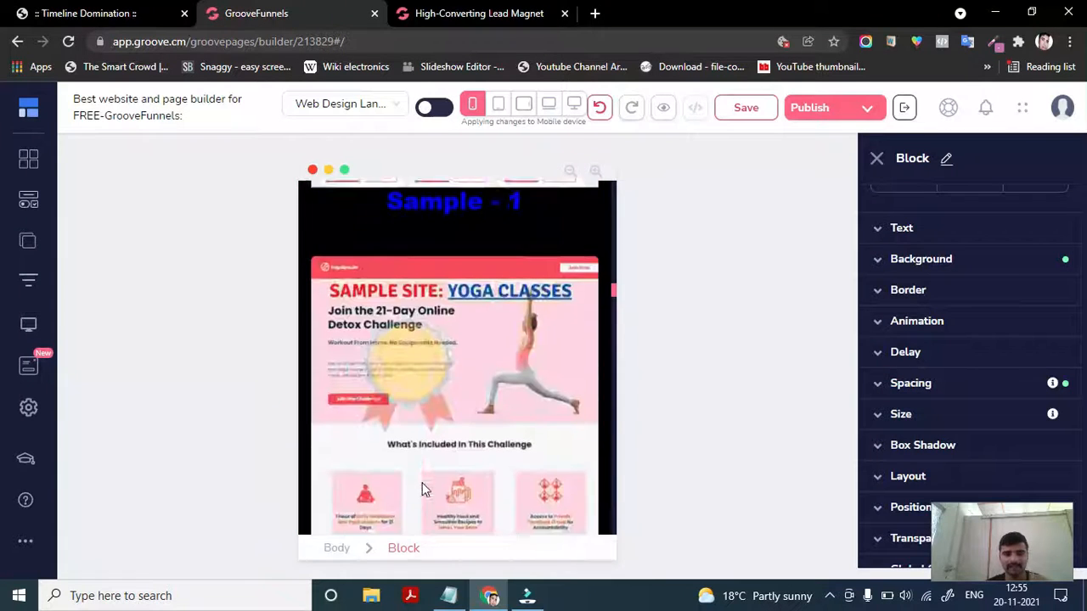
pyautogui.scroll(8, 422, 483)
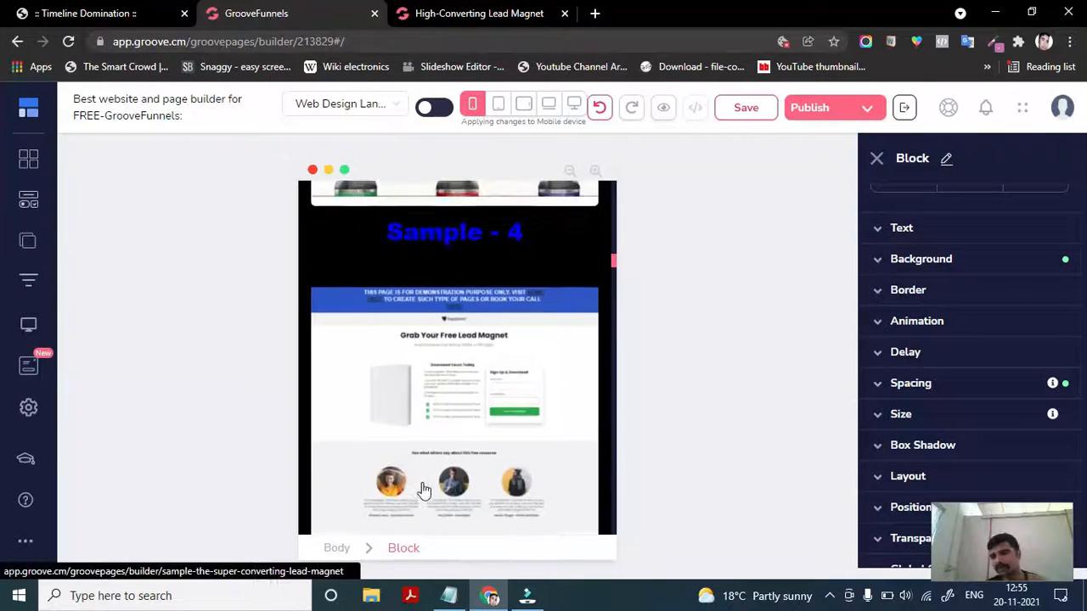
pyautogui.scroll(2, 424, 491)
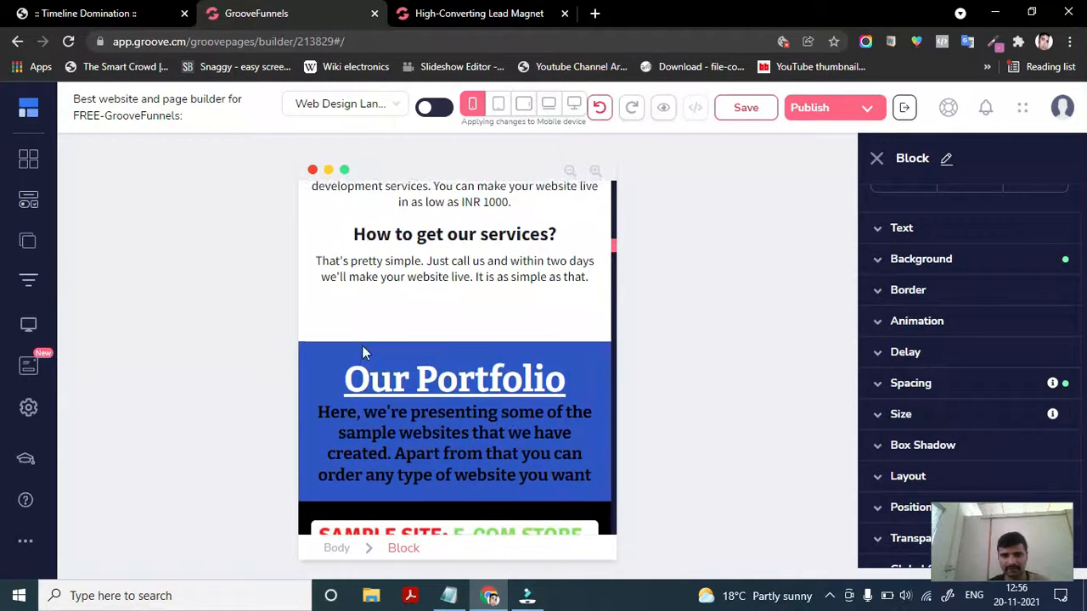
pyautogui.scroll(15, 362, 345)
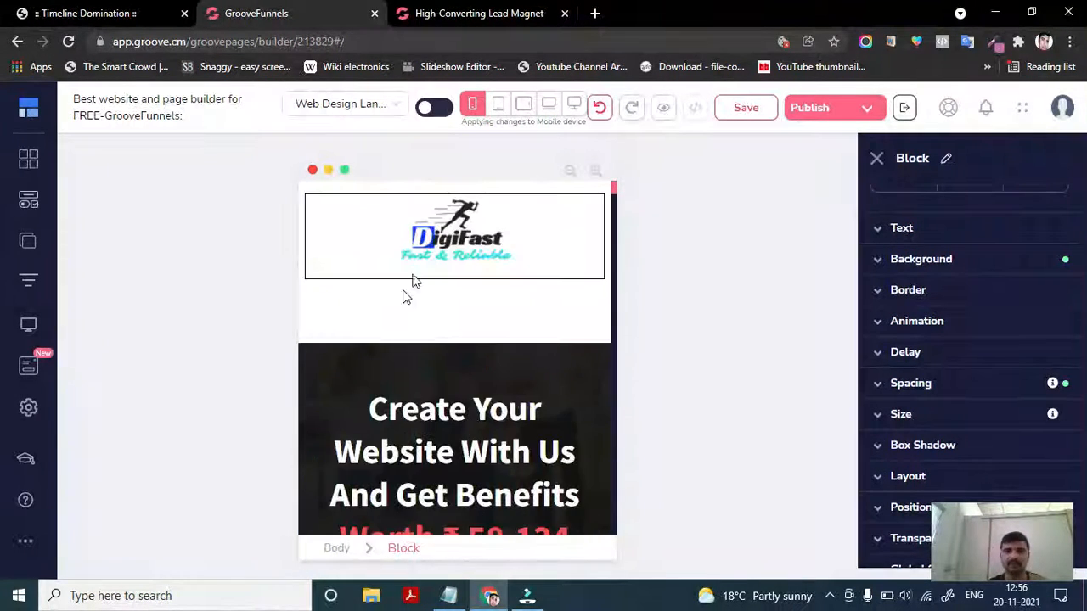
# - Select the logo container, then highlight the 'Worth ₹ 58,134' line and select the main headline's H1 tag
pyautogui.click(391, 237)
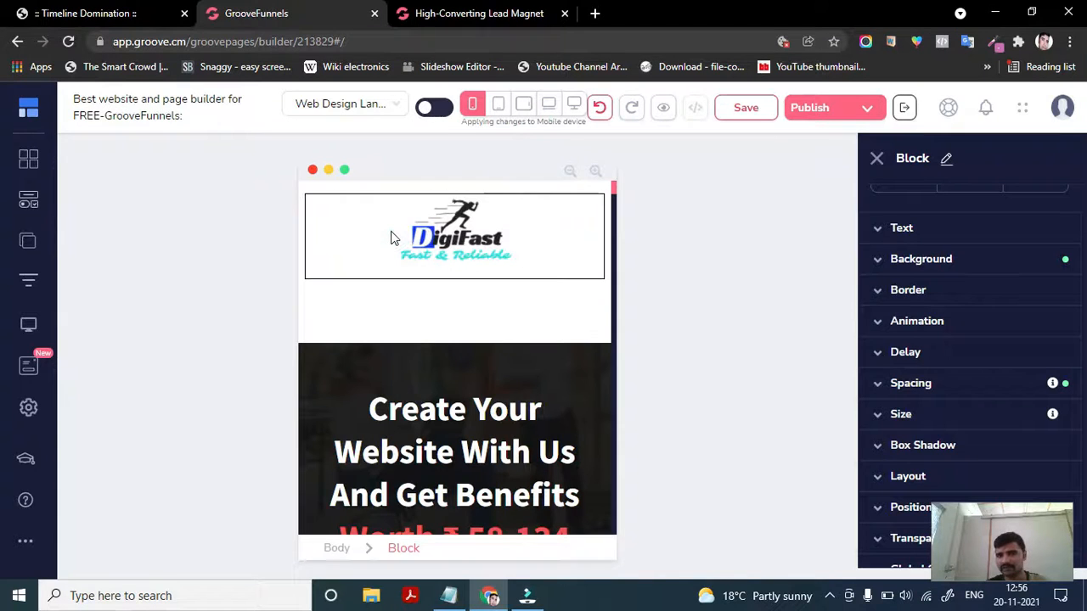
pyautogui.click(391, 238)
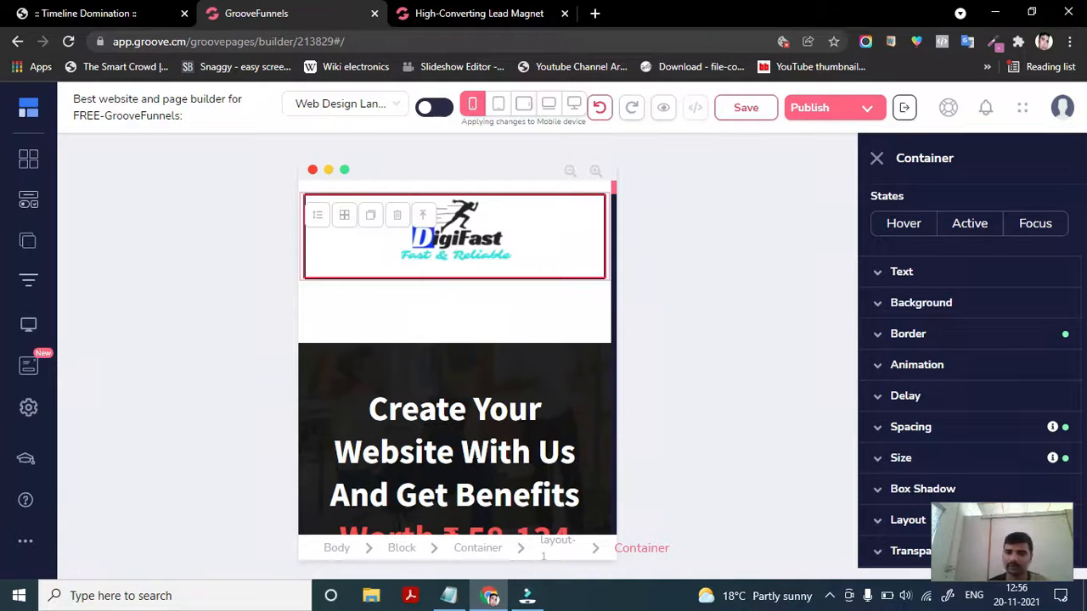
pyautogui.scroll(-3, 478, 458)
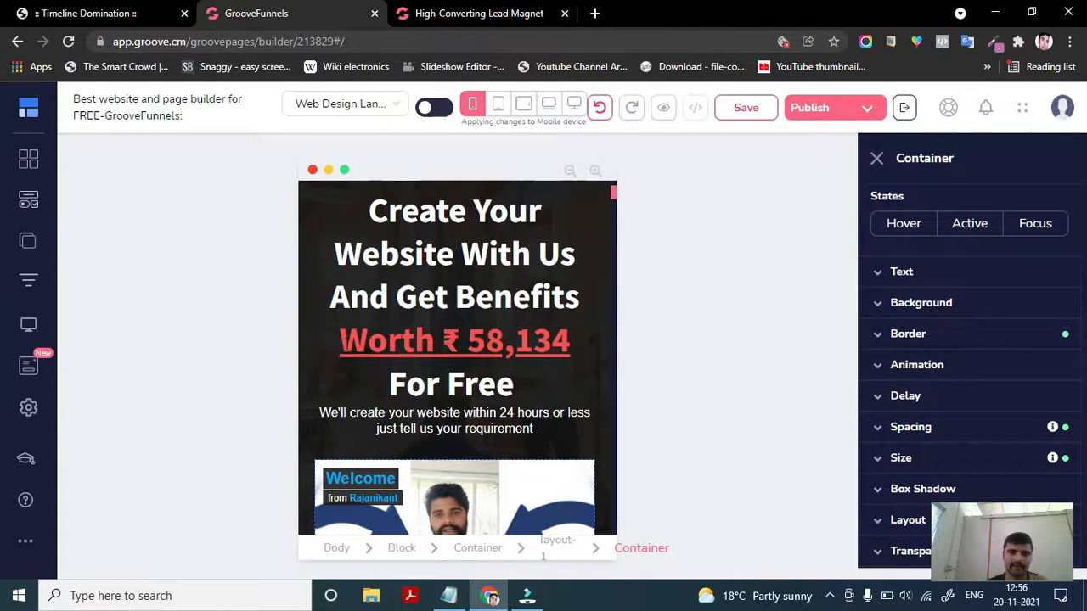
pyautogui.moveTo(340, 341); pyautogui.dragTo(566, 342)
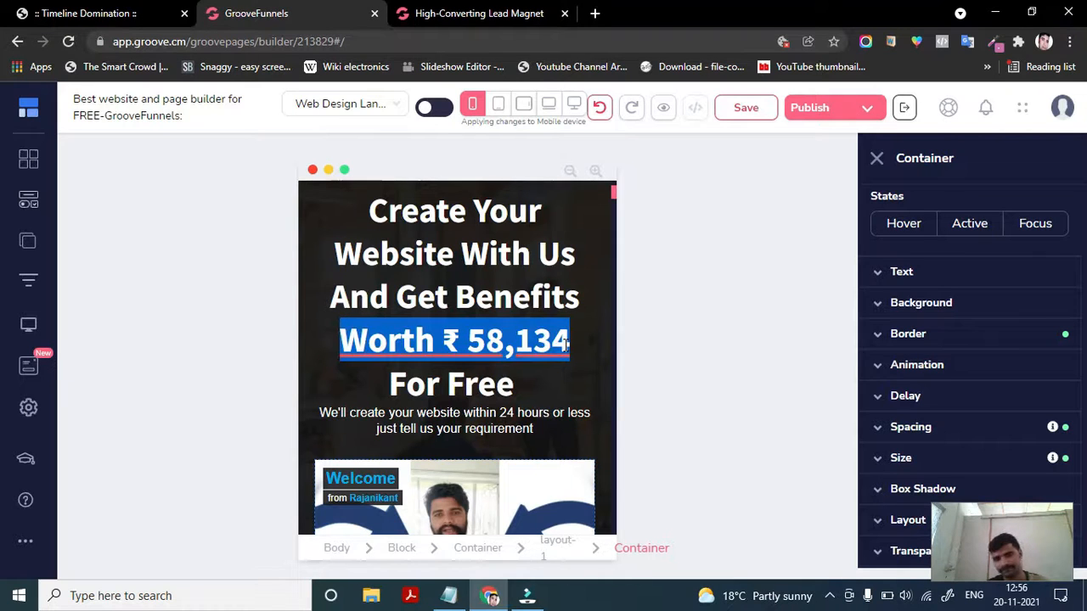
pyautogui.click(414, 365)
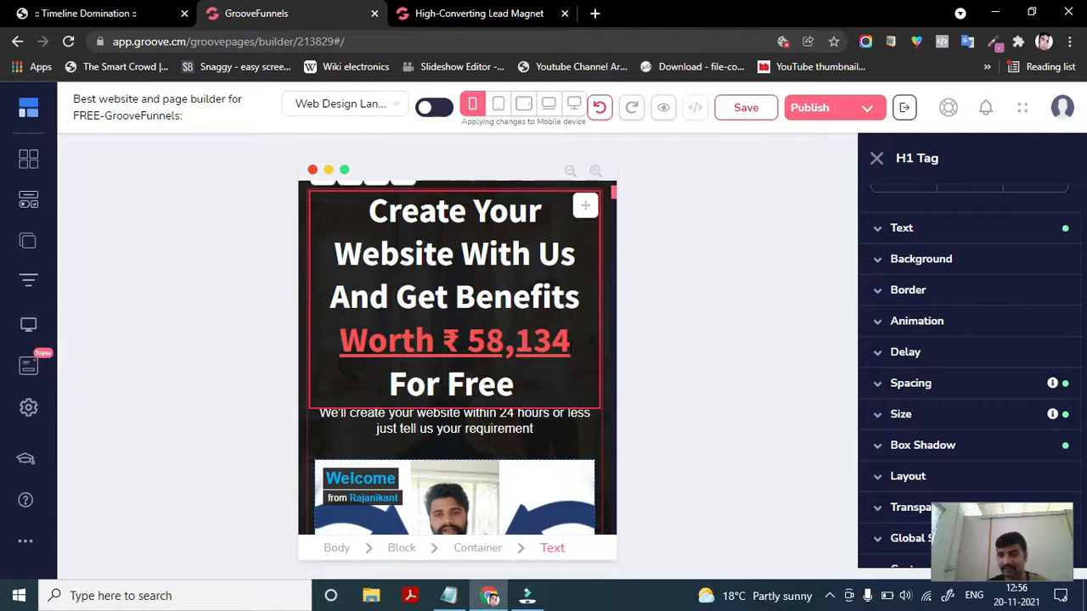
pyautogui.click(569, 345)
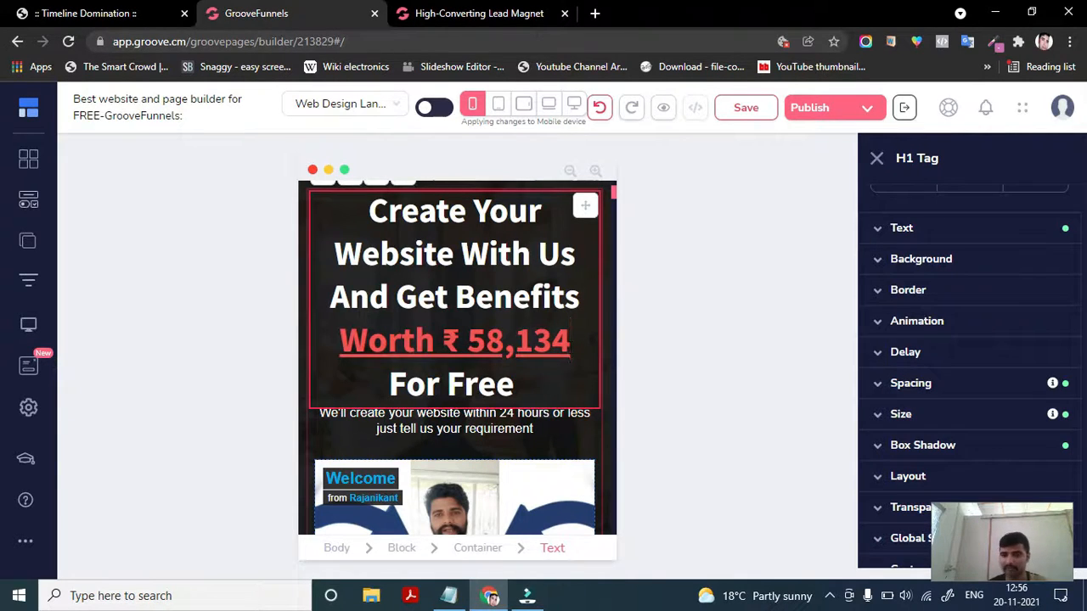
# - Scroll down the mobile page through features and samples to the call-to-action button
pyautogui.scroll(-4, 454, 429)
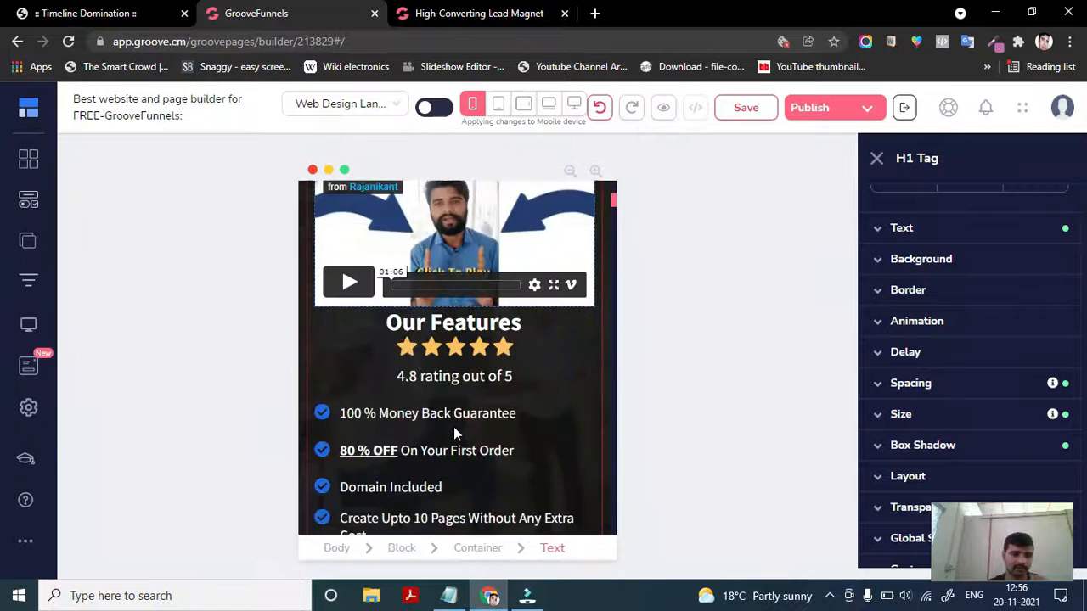
pyautogui.scroll(-5, 454, 426)
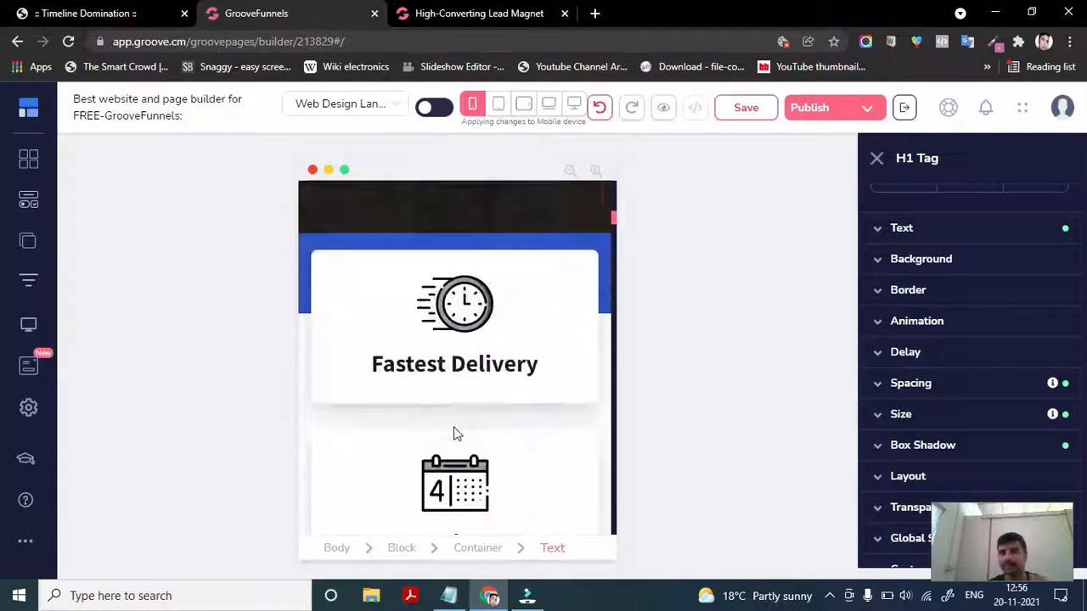
pyautogui.scroll(-3, 454, 433)
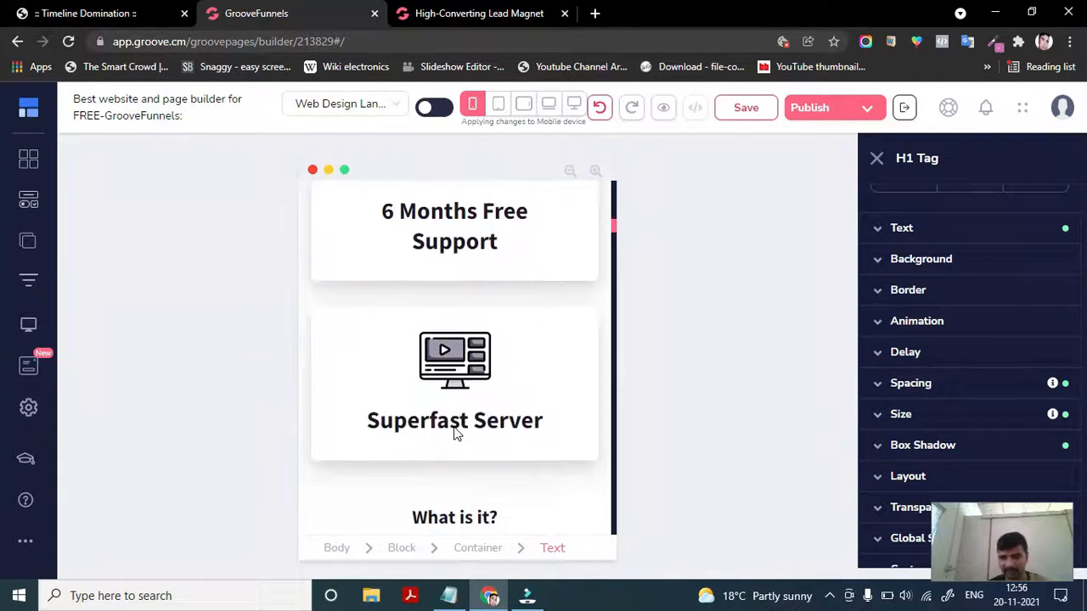
pyautogui.scroll(4, 453, 427)
pyautogui.scroll(-6, 454, 429)
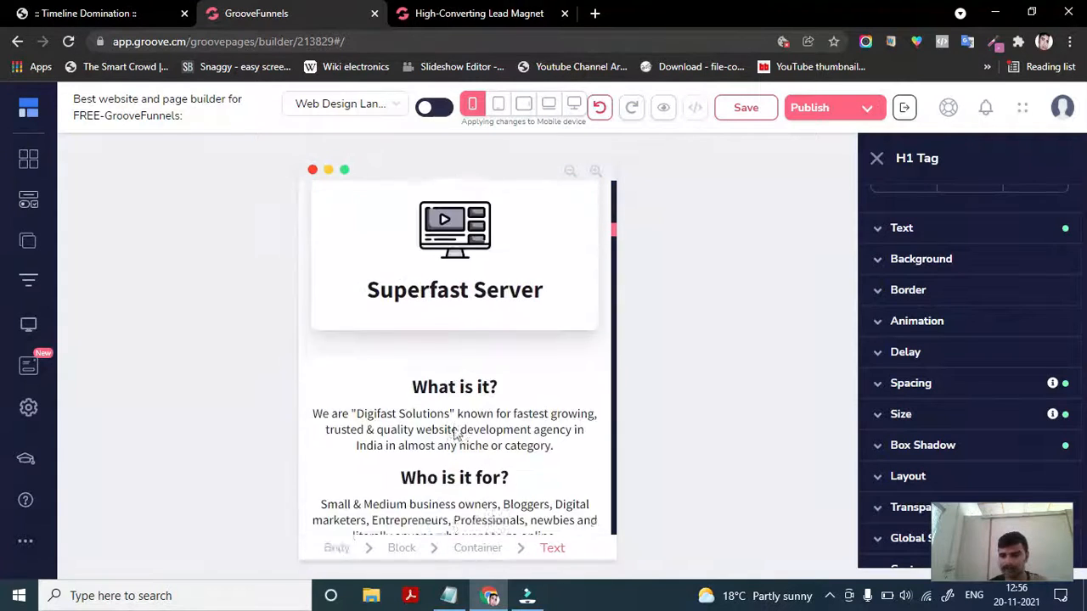
pyautogui.scroll(-8, 454, 434)
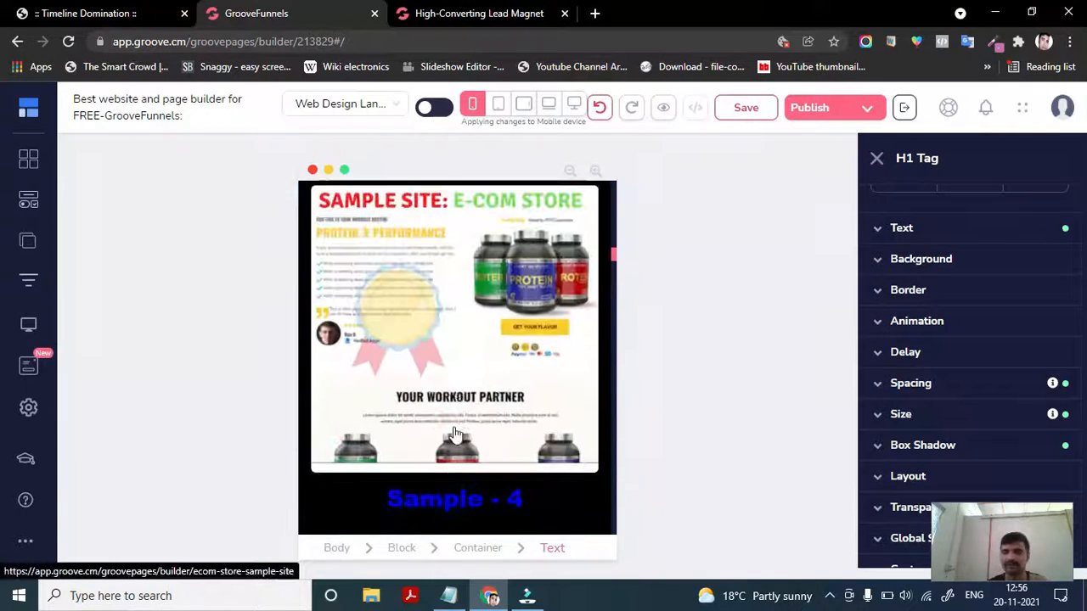
pyautogui.scroll(-6, 455, 433)
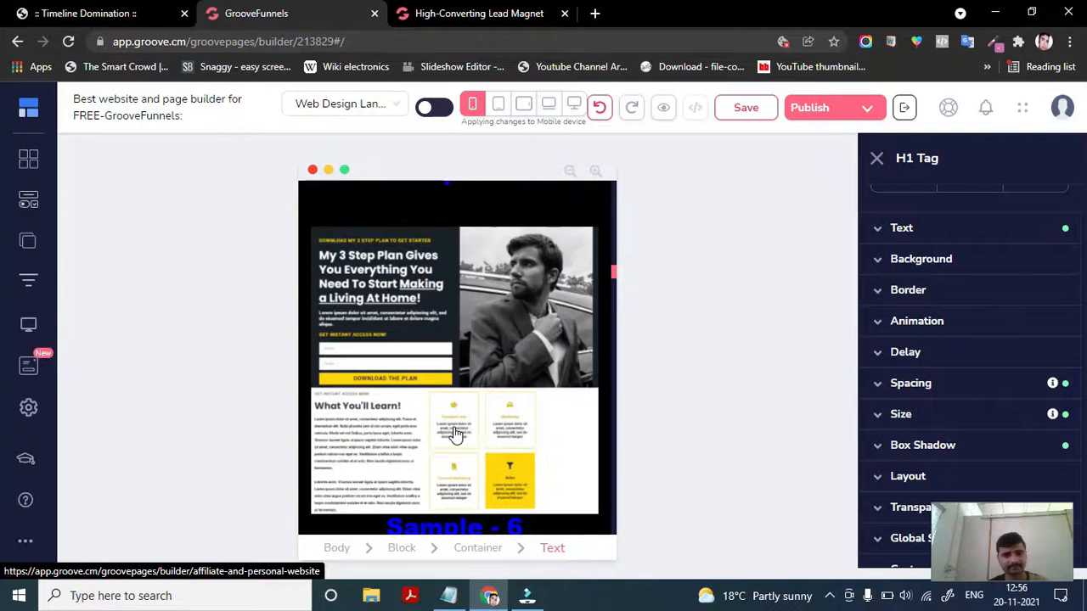
pyautogui.scroll(-8, 454, 431)
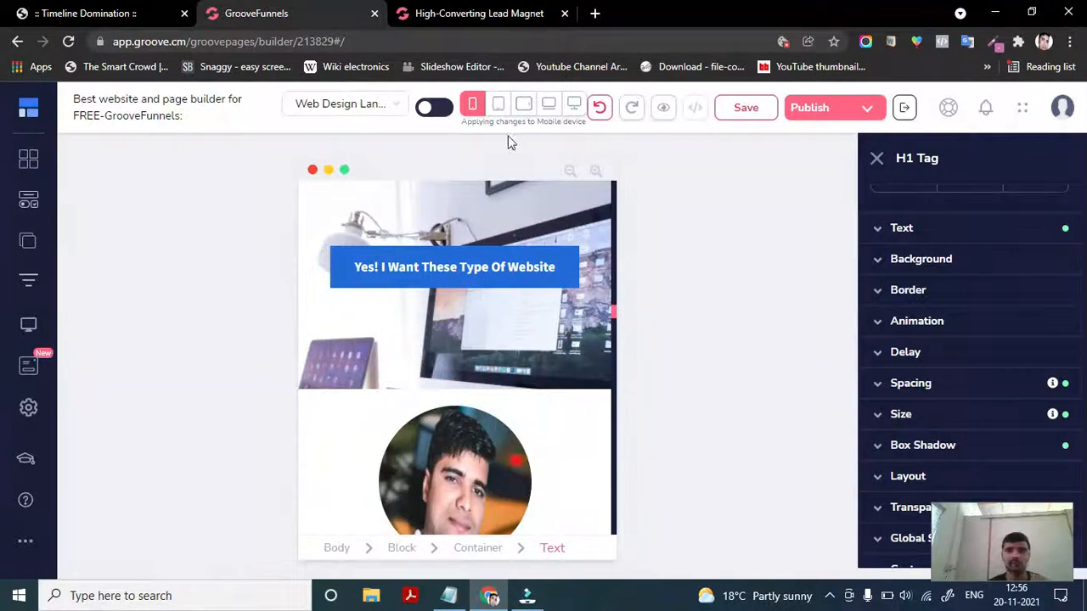
# - Switch the canvas to horizontal tablet view and scroll up through the page's sections
pyautogui.click(525, 106)
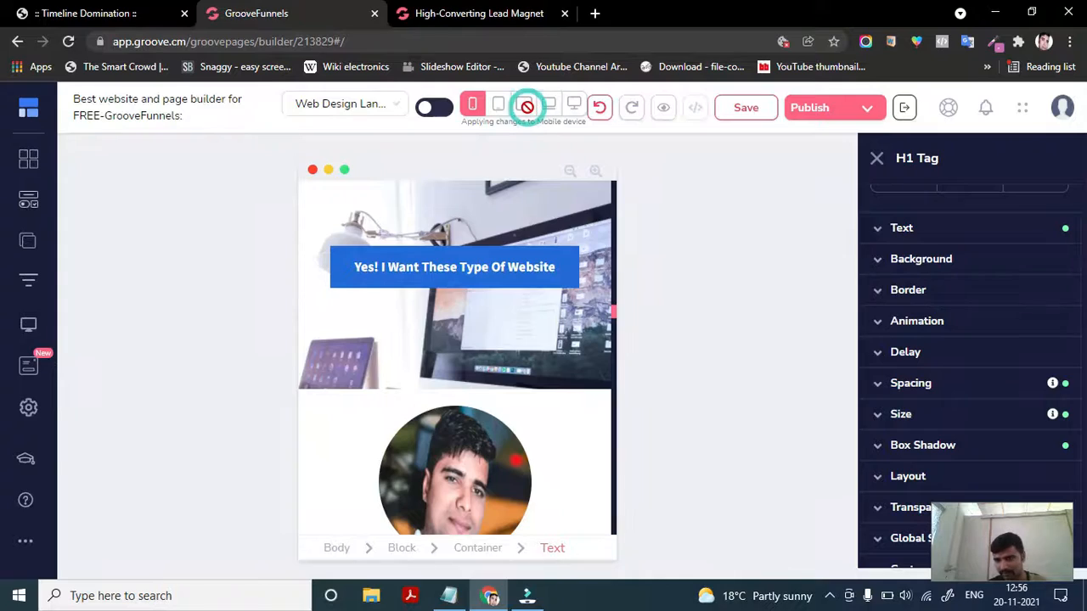
pyautogui.scroll(10, 525, 281)
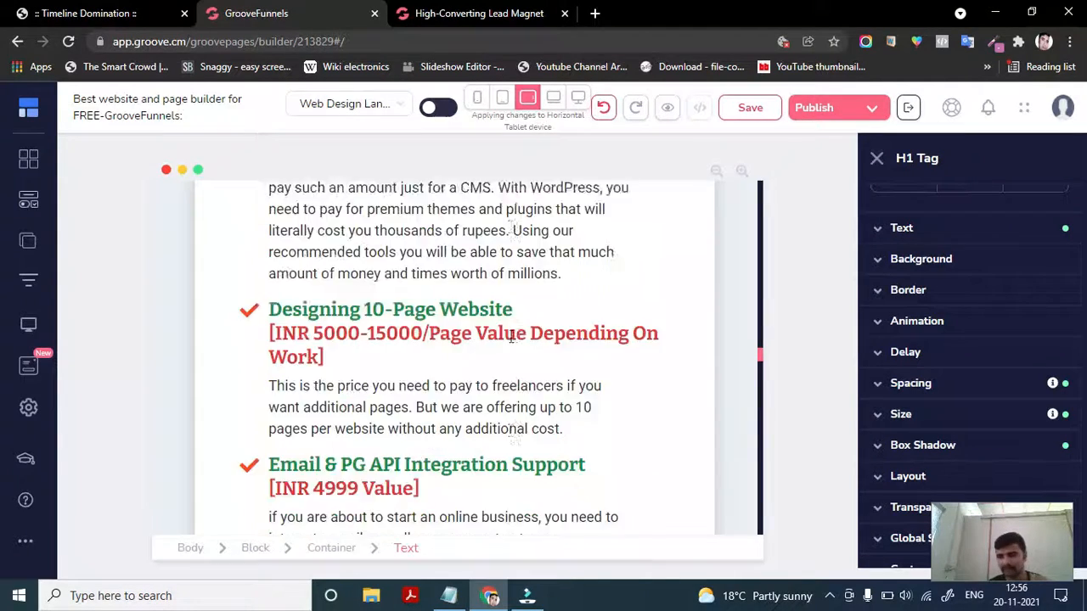
pyautogui.scroll(3, 512, 337)
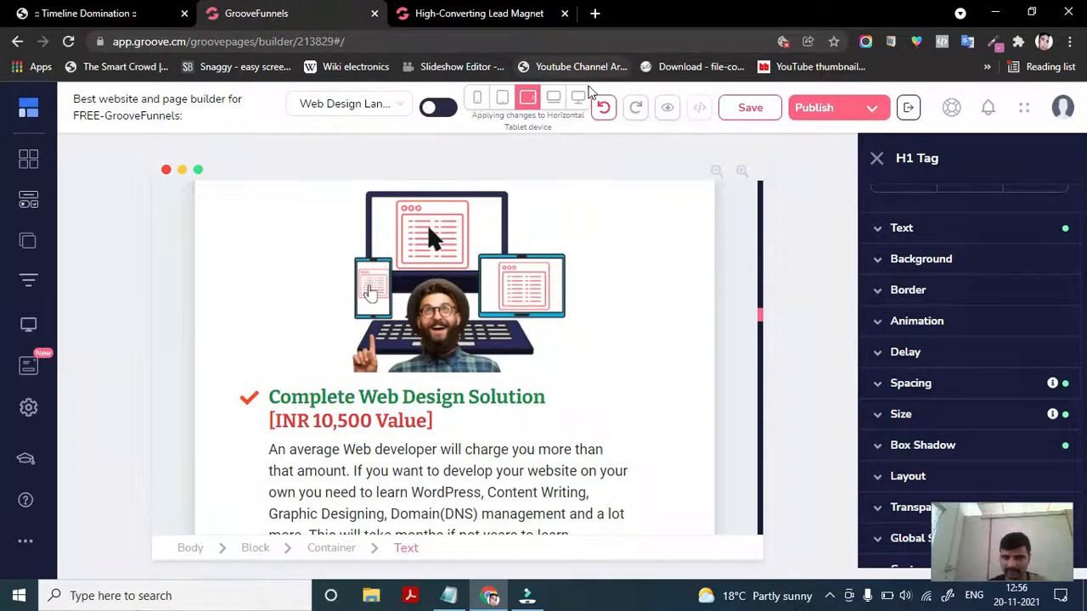
pyautogui.scroll(10, 385, 185)
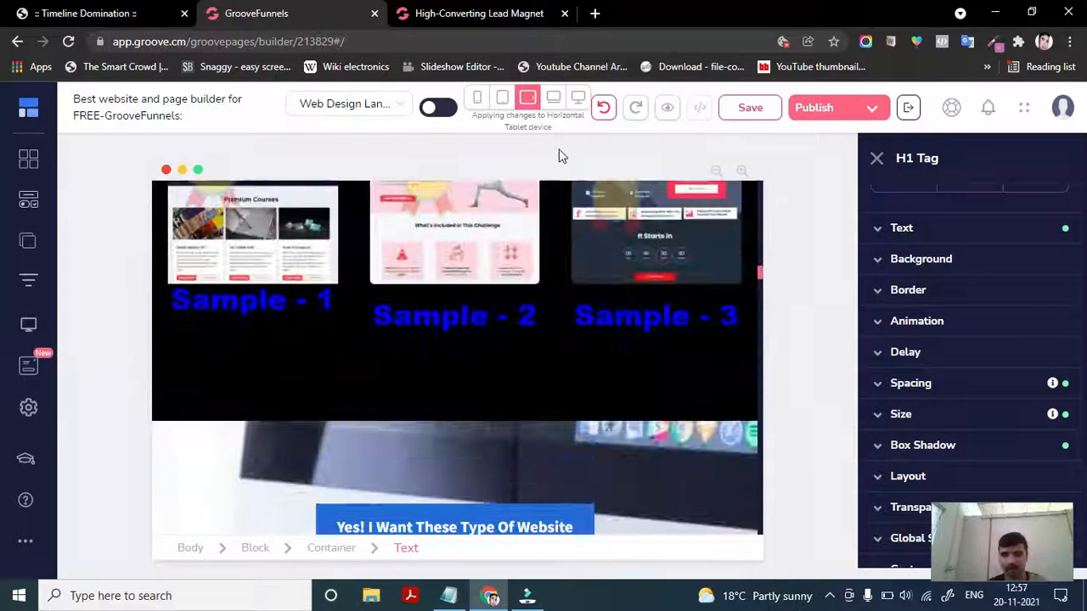